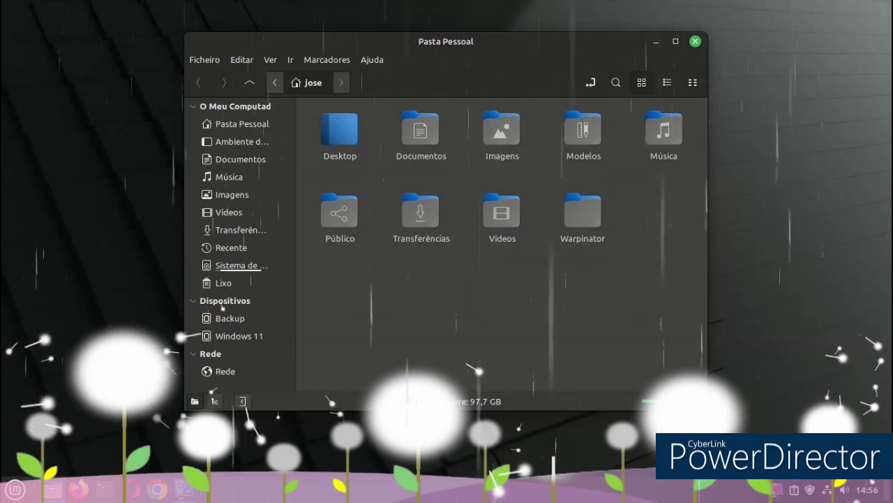
Enlarge the file manager window slightly, view the desktop folder and the recent files, and close the window
left_click_drag(708, 411, 726, 396)
left_click(248, 143)
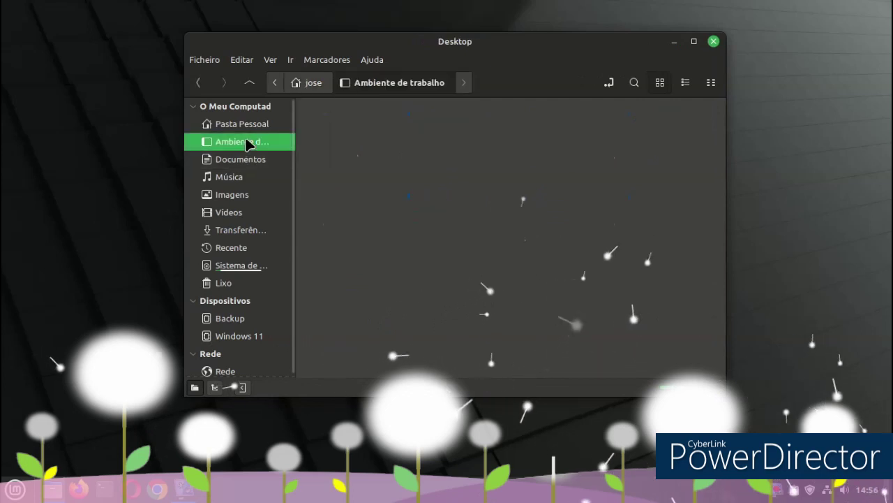
left_click(234, 247)
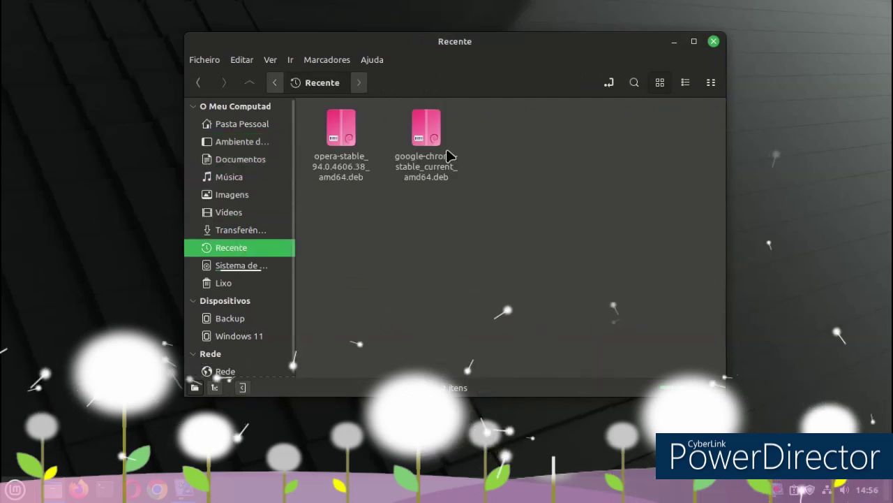
left_click(713, 42)
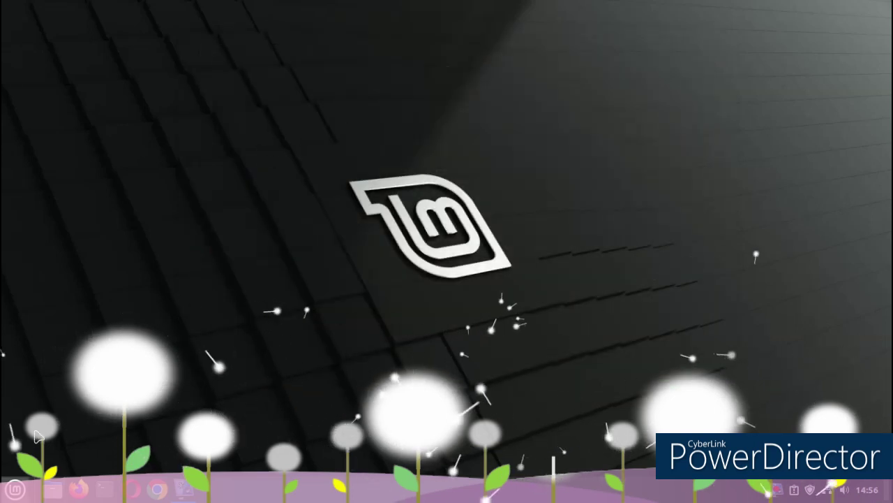
Open the system settings, look through the available categories, and open the desktop background settings (Fundos)
key("super")
left_click(34, 234)
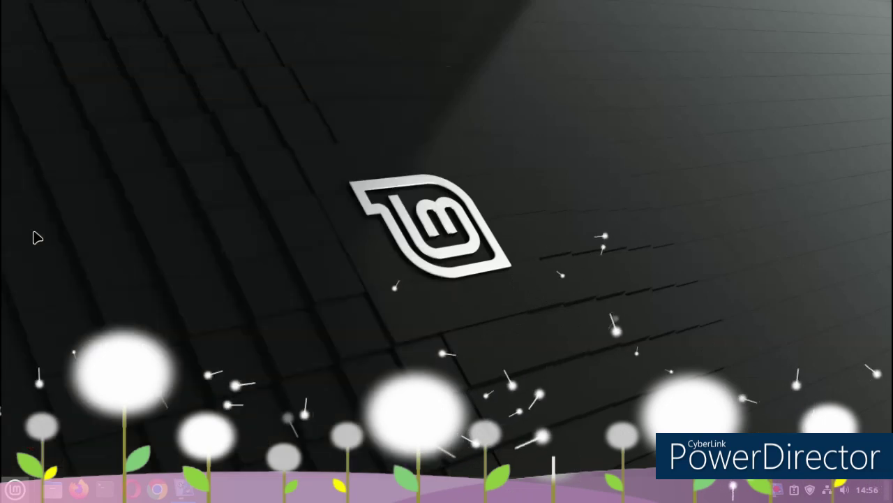
scroll(355, 201, "down", 9)
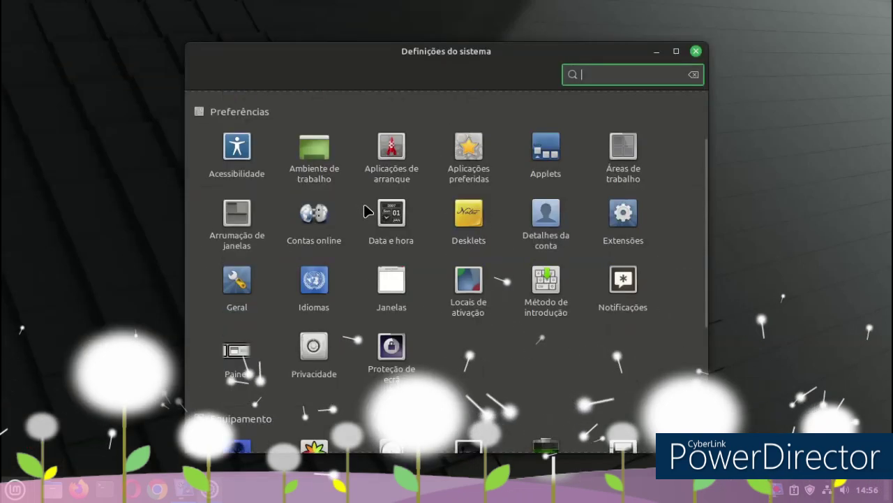
scroll(564, 248, "down", 1)
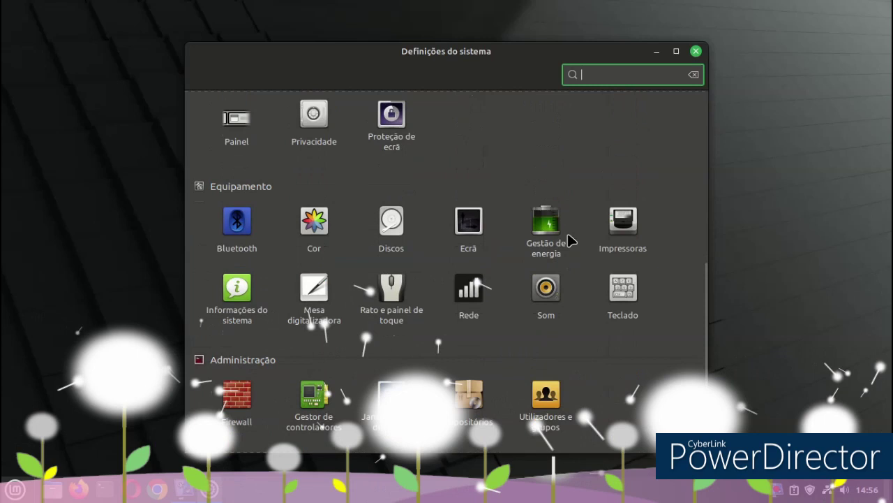
scroll(565, 248, "up", 10)
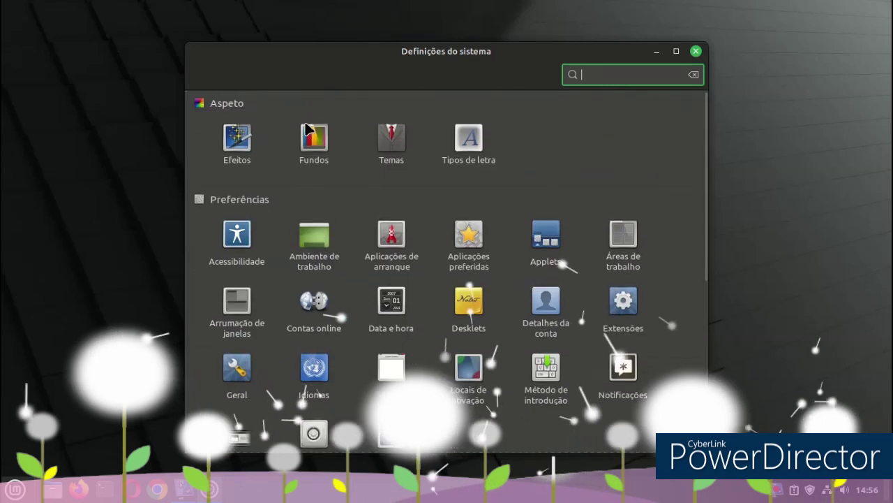
left_click(307, 134)
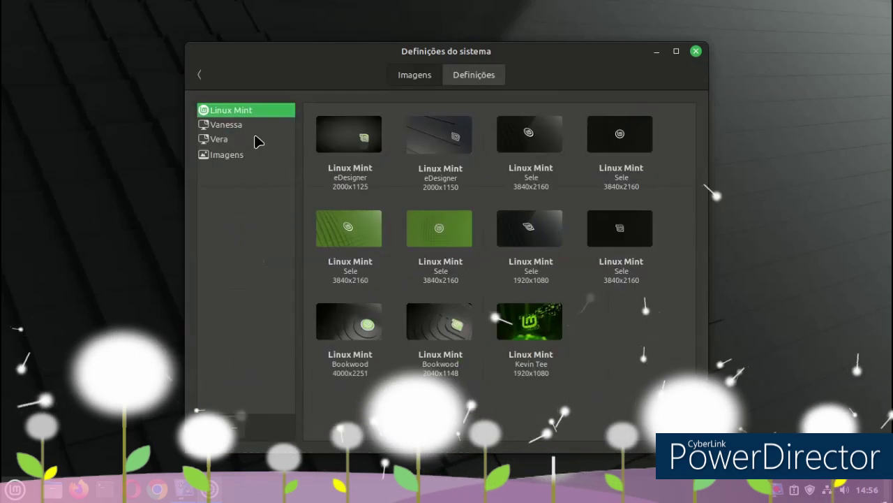
Browse the Vanessa, Vera, Imagens and Linux Mint background collections
left_click(225, 125)
left_click(218, 141)
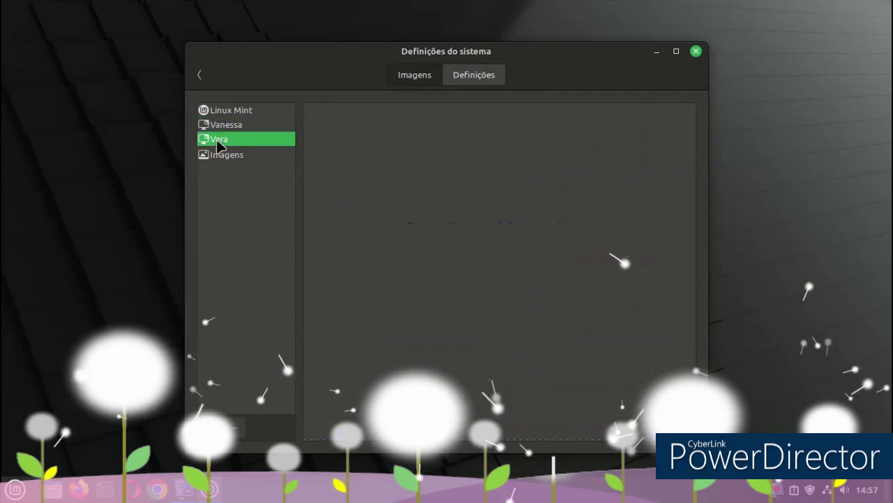
left_click(231, 155)
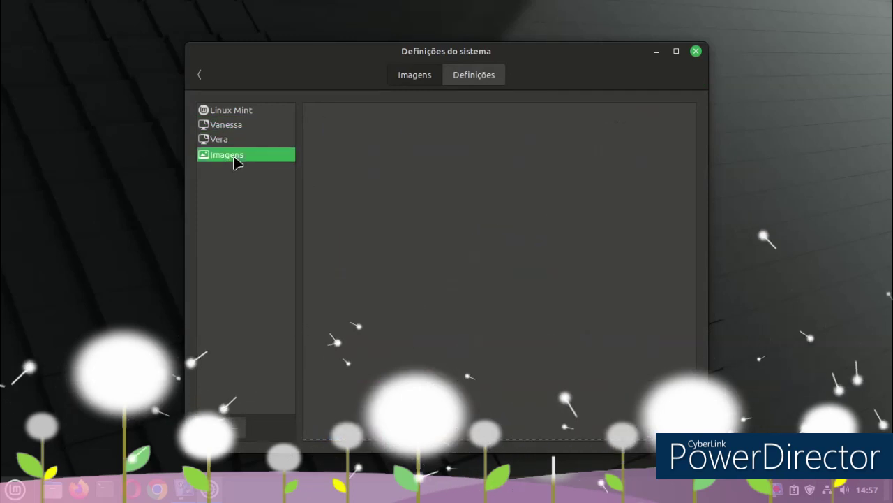
left_click(213, 115)
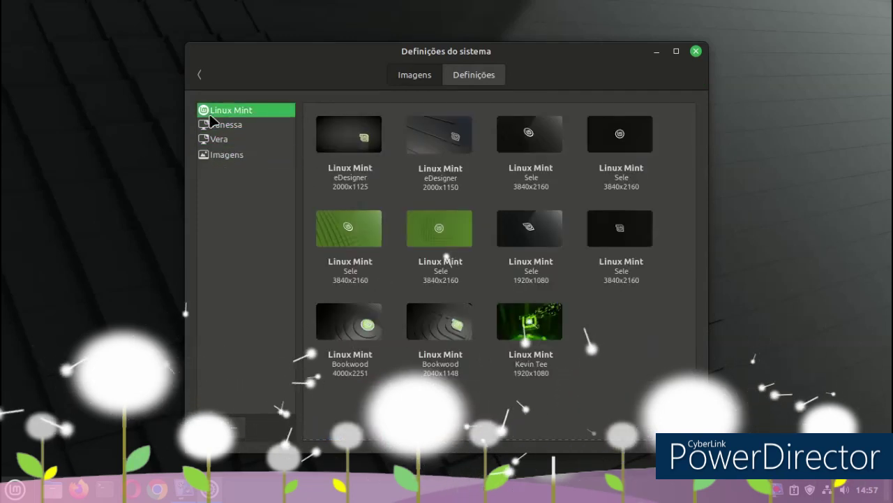
Try the 3D Render and Psychedelic backgrounds from the Vera collection, apply Mount Baker, and close the settings
left_click(233, 142)
scroll(453, 167, "down", 10)
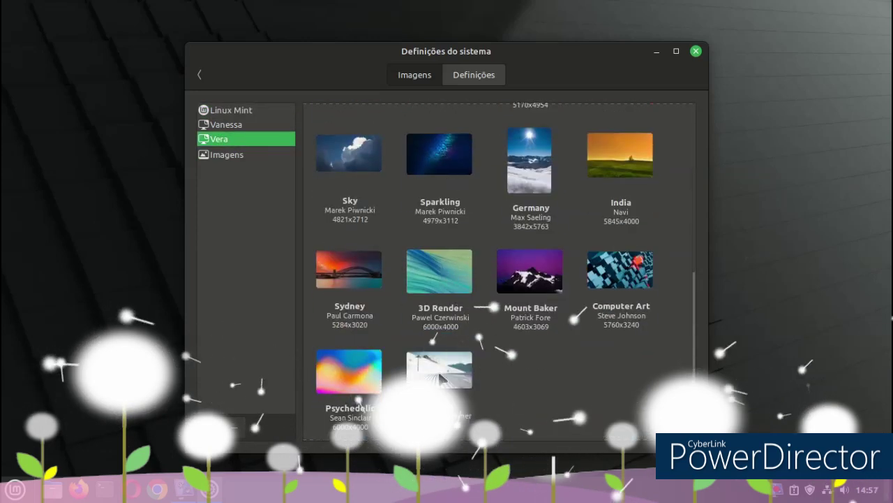
left_click(417, 265)
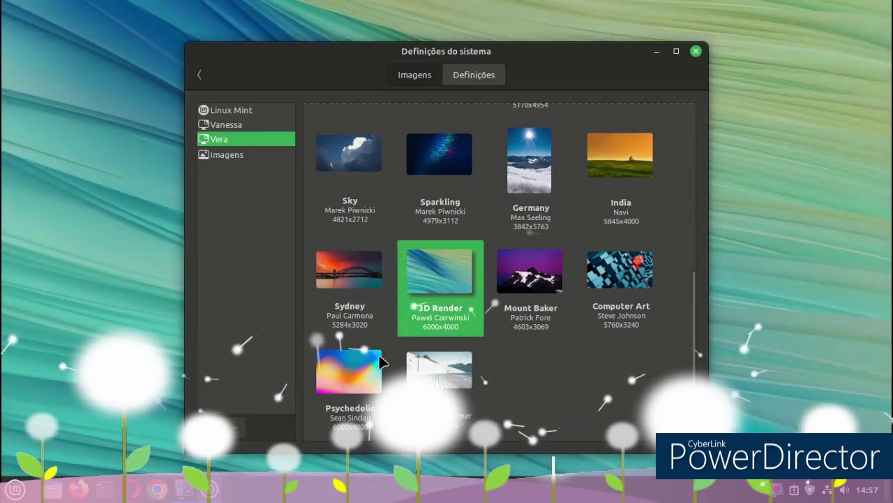
left_click(381, 361)
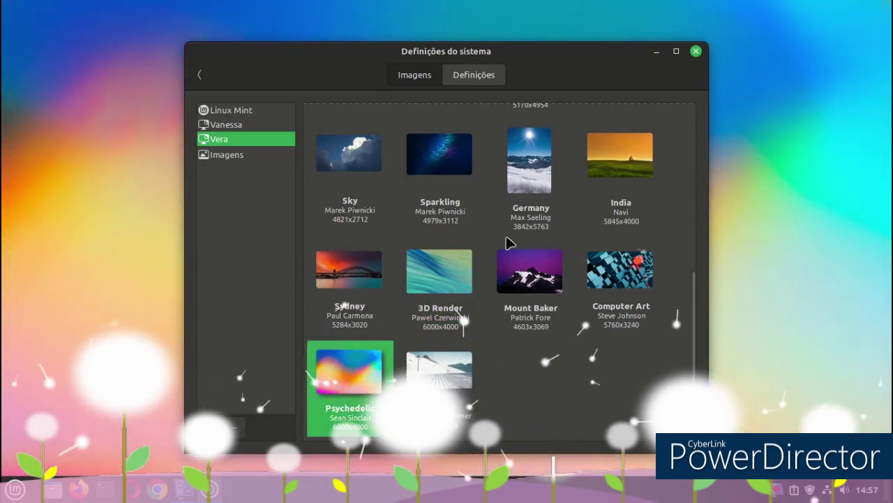
left_click(551, 269)
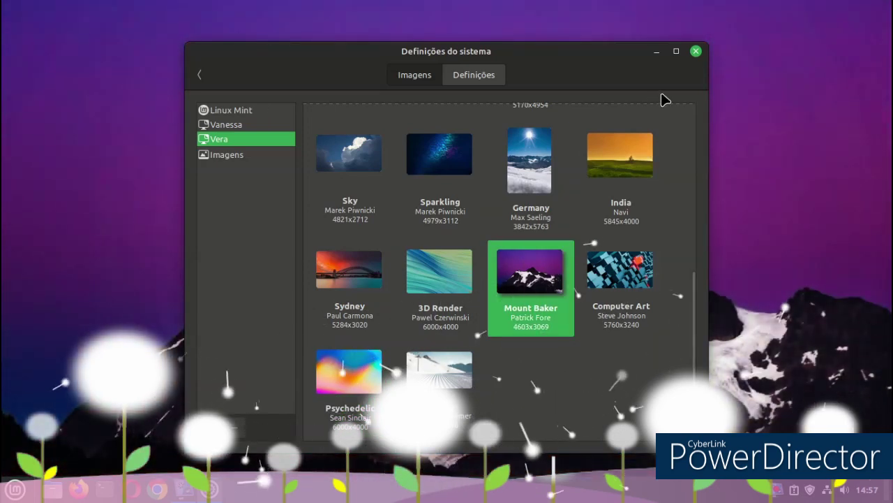
left_click(696, 52)
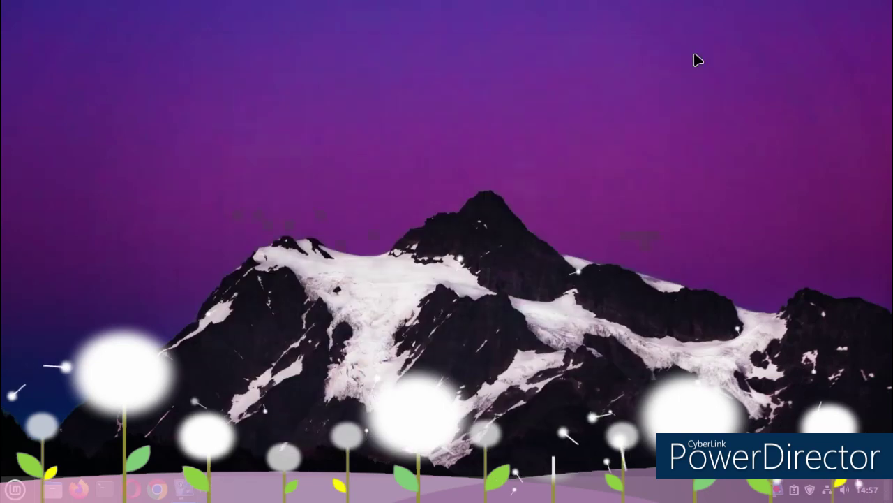
Open the theme settings, set the mouse pointer to Bibata-Original-Ice, and check it in a Firefox window
key("super")
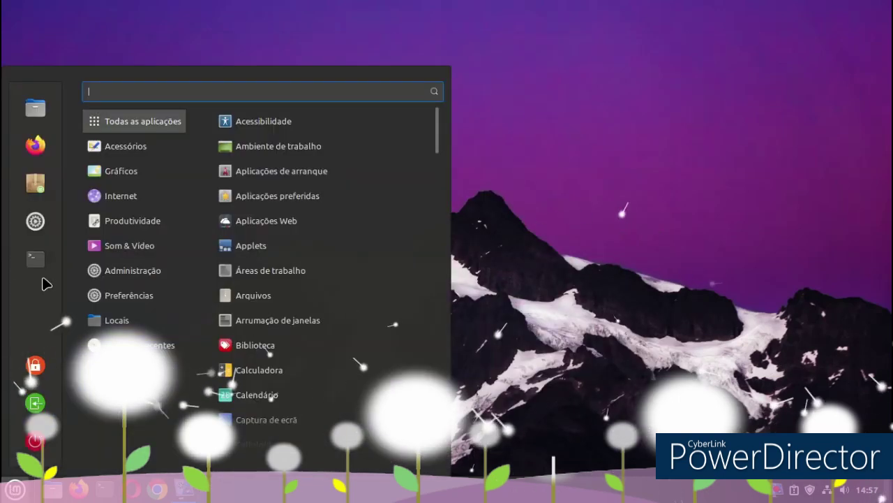
left_click(36, 221)
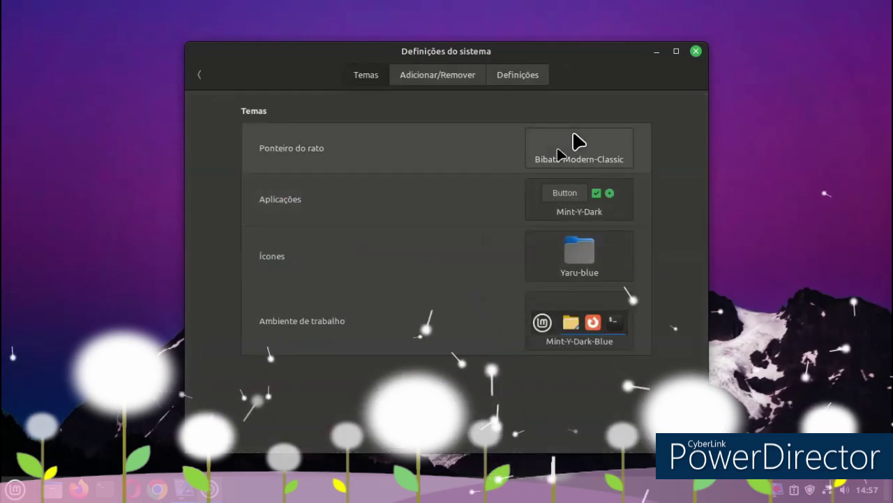
left_click(542, 153)
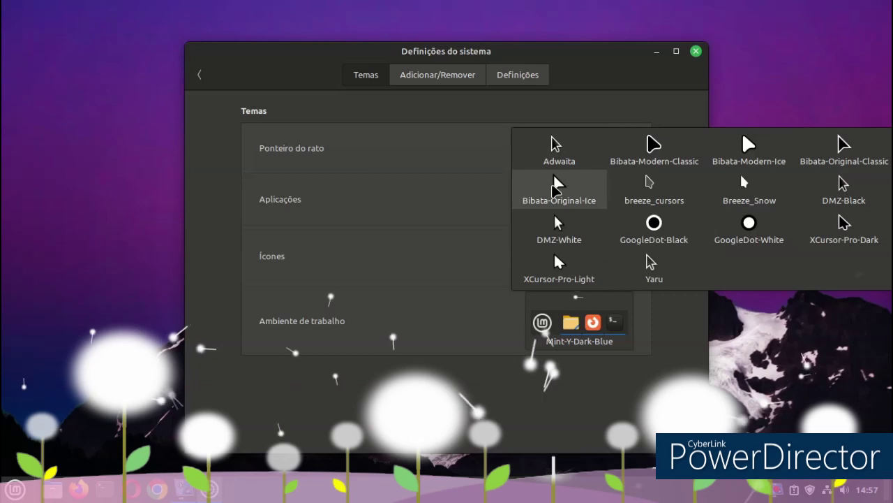
left_click(555, 183)
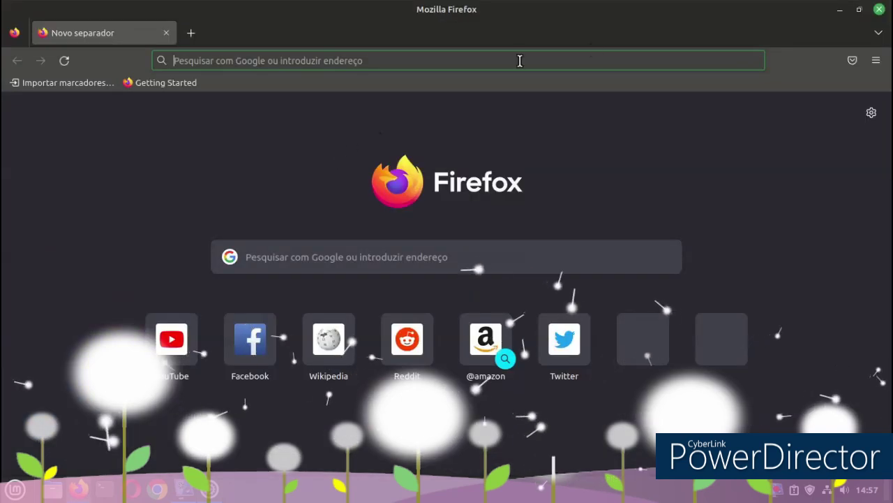
left_click(881, 8)
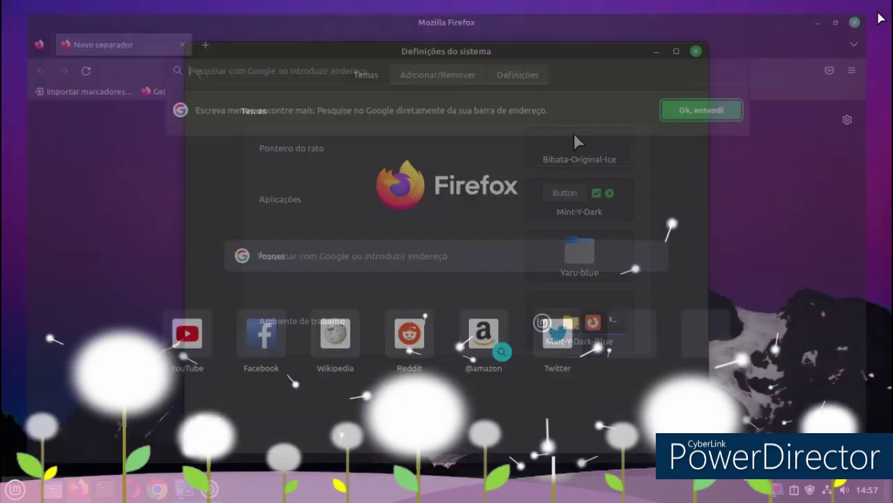
Set the mouse pointer theme to DMZ-White and check it in an Opera window
left_click(574, 133)
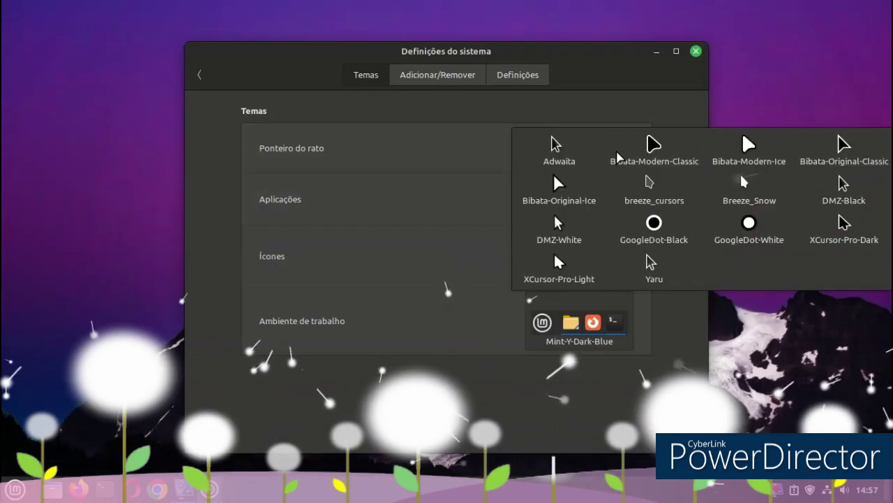
left_click(571, 219)
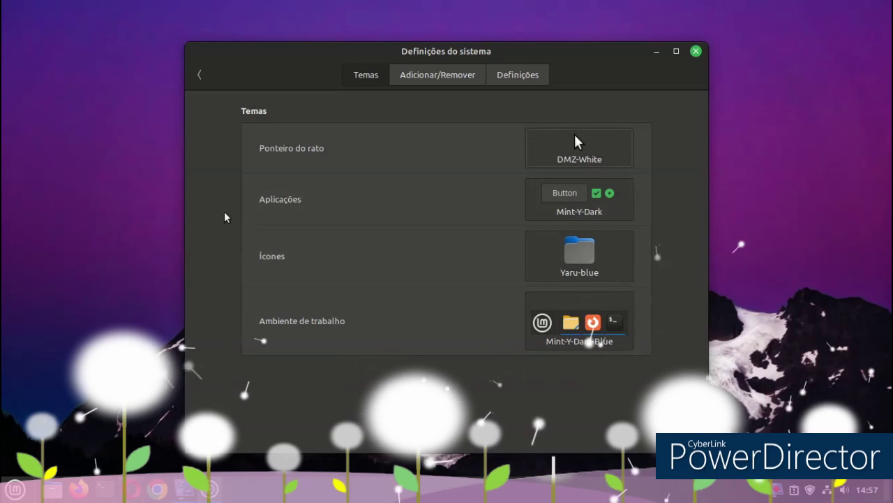
left_click(574, 137)
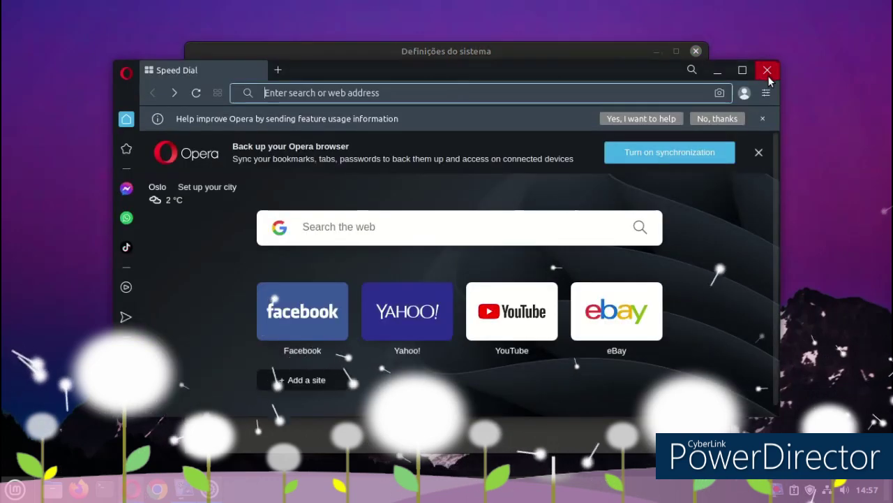
left_click(768, 72)
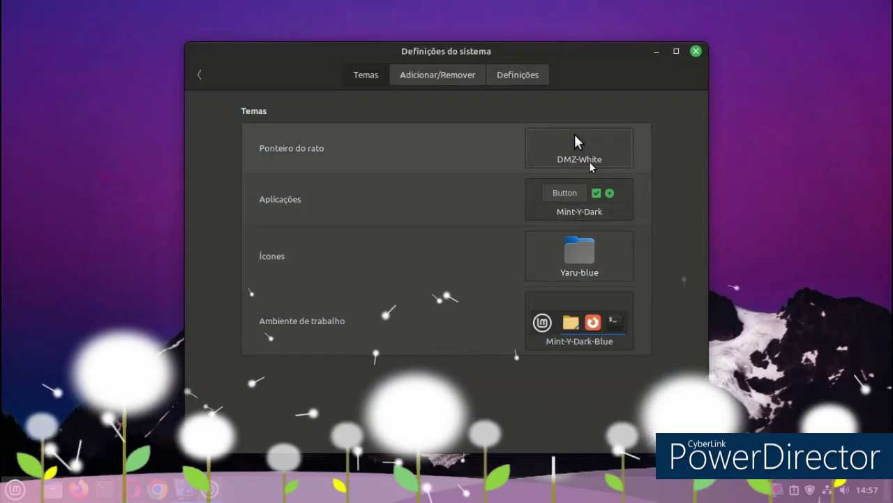
Set the mouse pointer theme to XCursor-Pro-Light
left_click(590, 164)
left_click(563, 267)
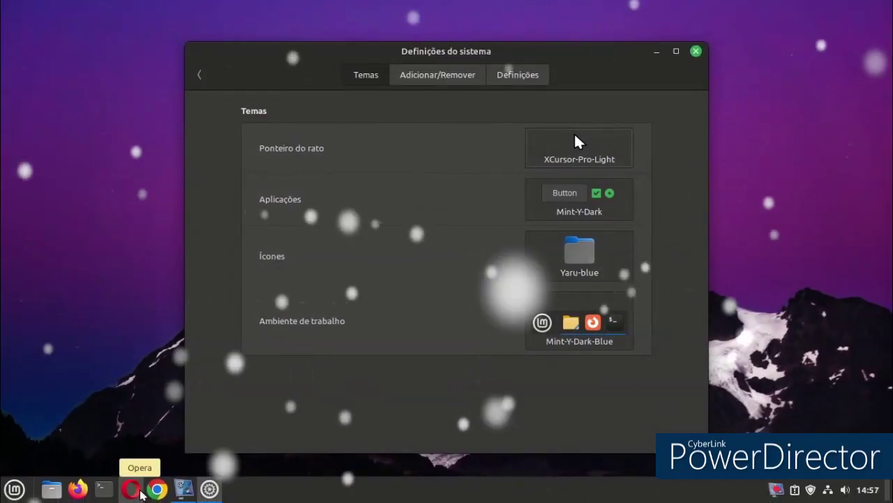
Reopen the theme settings, set the desktop theme (Ambiente de trabalho) to Mint-X-Teal, and check it in the applications menu
left_click(14, 489)
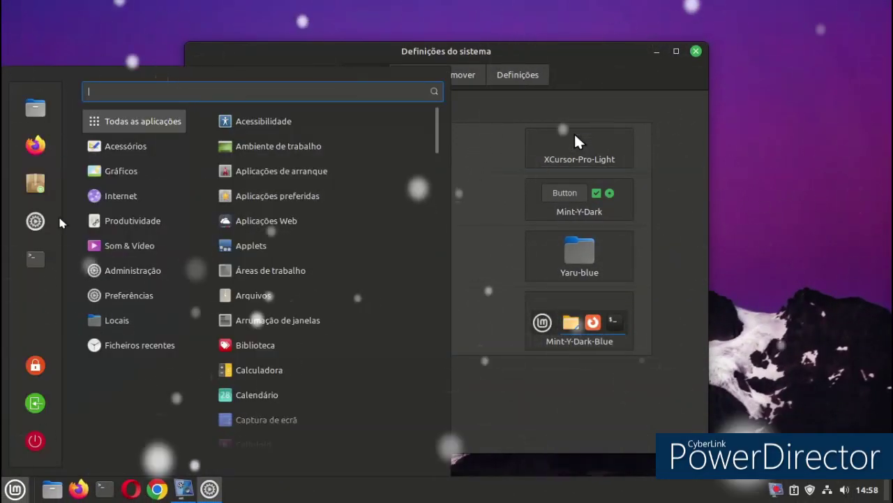
left_click(36, 221)
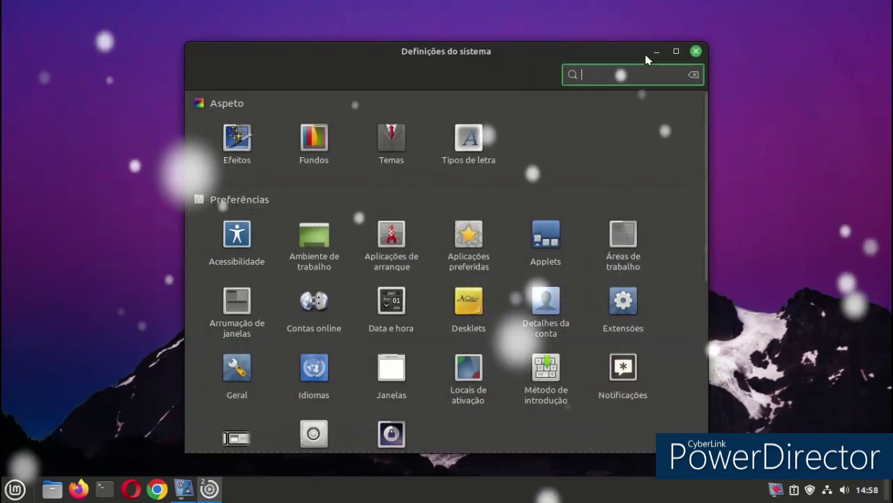
left_click(391, 138)
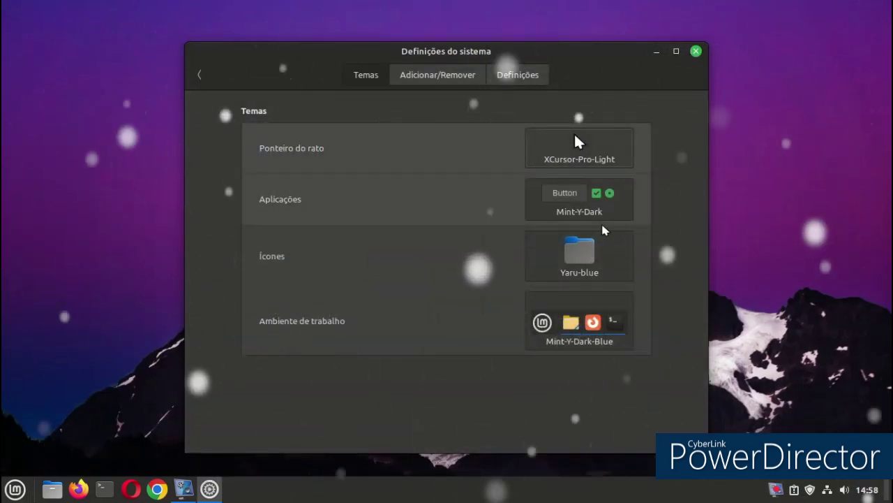
left_click(567, 337)
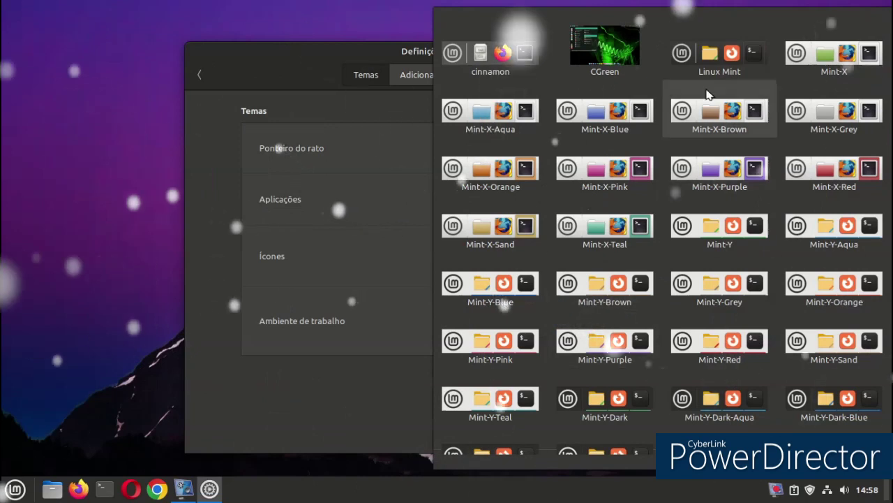
scroll(704, 114, "down", 2)
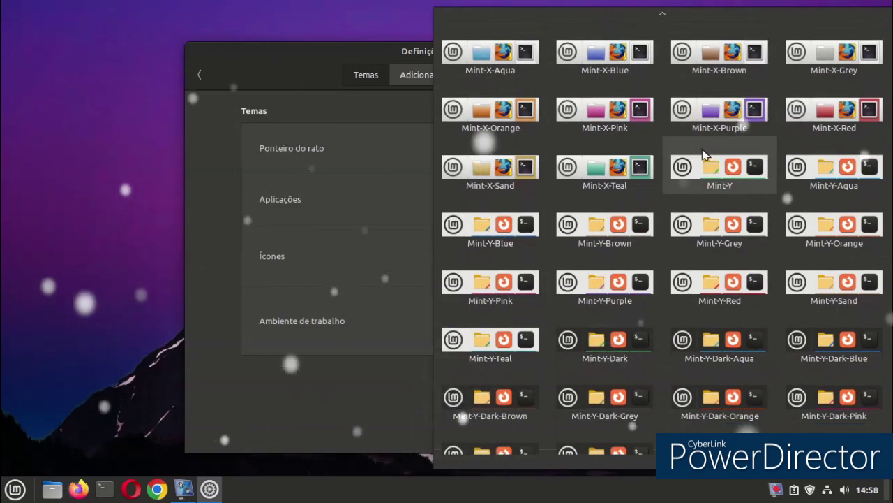
left_click(605, 167)
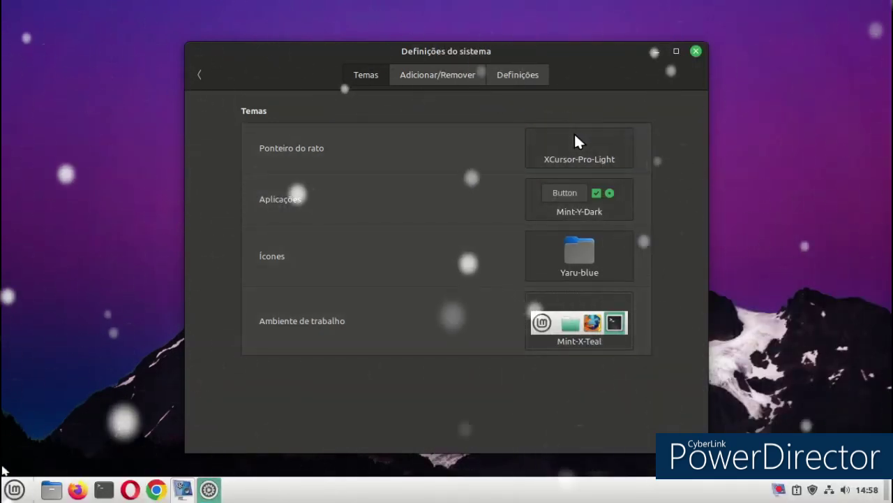
left_click(14, 489)
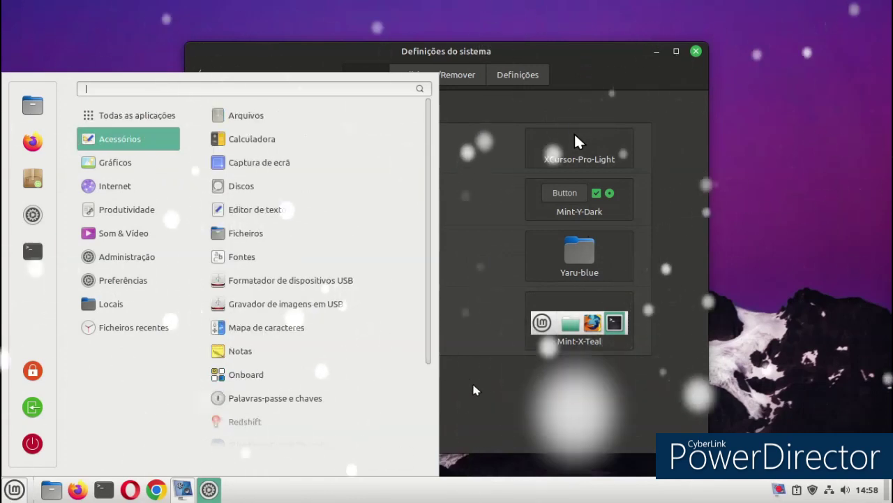
left_click(573, 136)
Try the Mint-Y-Purple and Mint-Y-Red desktop themes (Ambiente de trabalho)
left_click(590, 325)
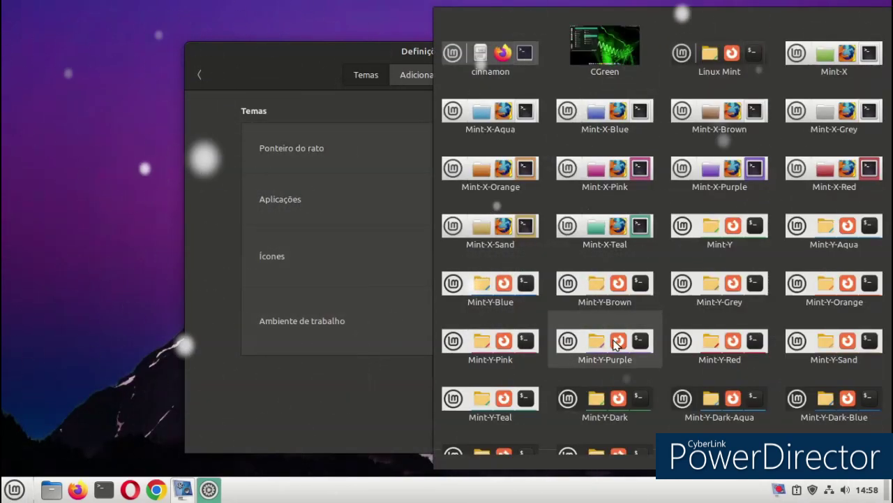
left_click(616, 342)
left_click(605, 345)
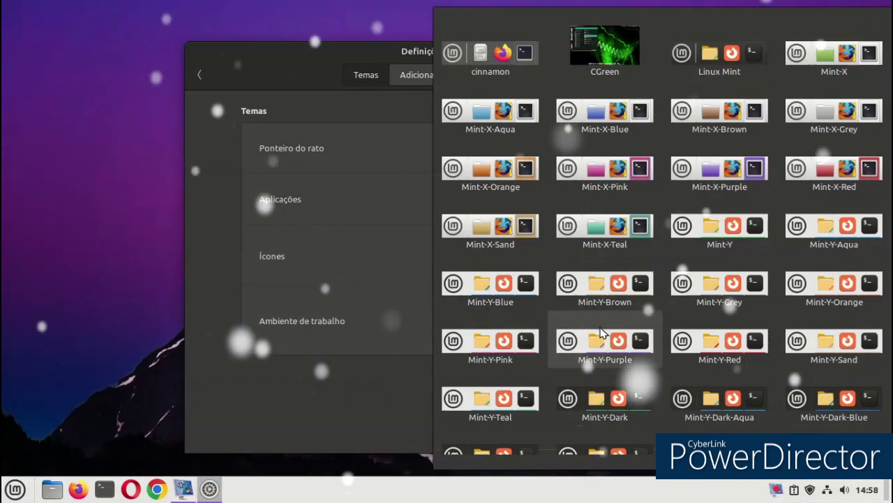
left_click(700, 359)
Set the desktop theme to Mint-Y-Sand and check it in the applications menu
left_click(590, 326)
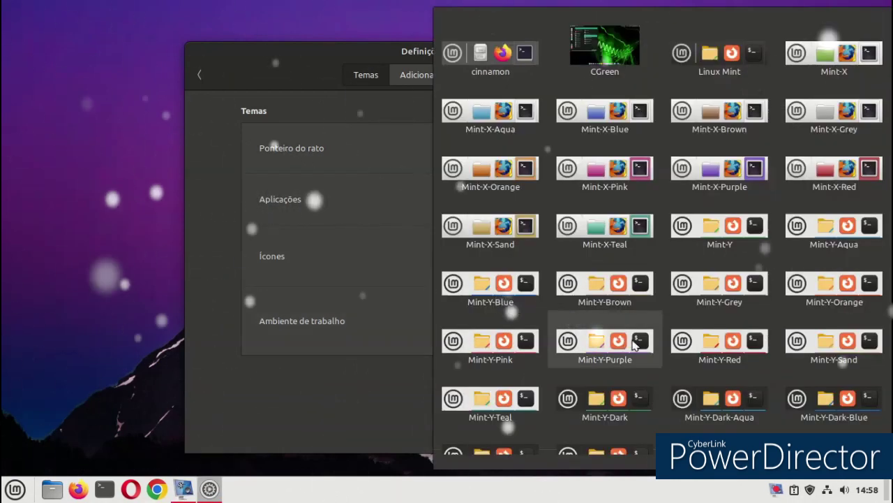
left_click(791, 357)
left_click(16, 489)
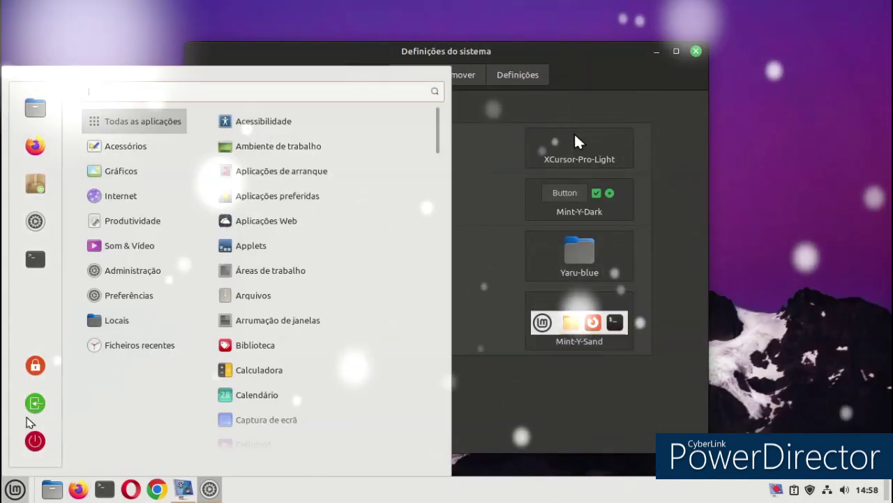
left_click(457, 379)
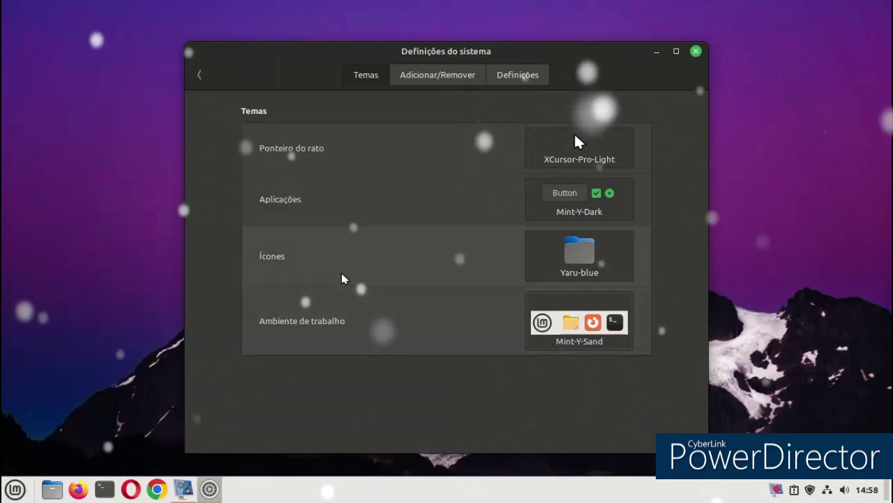
Open the desktop background settings, try the Road image, set Snow from the Vera collection as background, and close the window
right_click(78, 111)
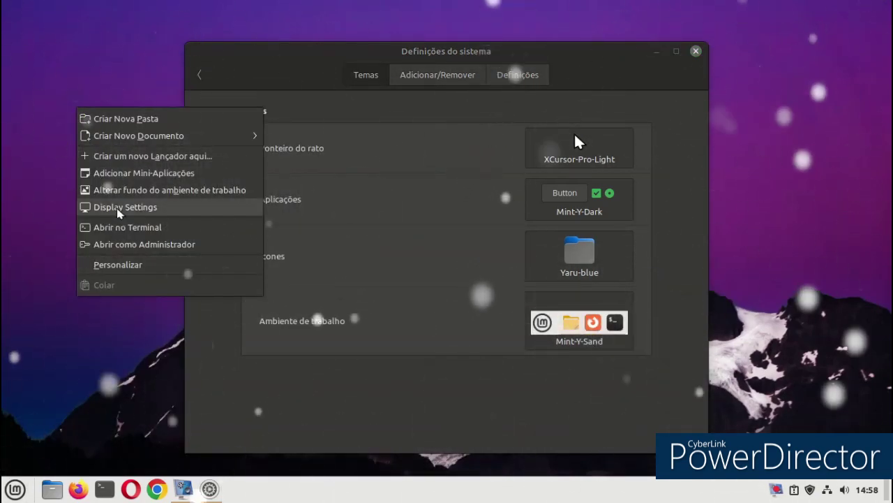
left_click(125, 190)
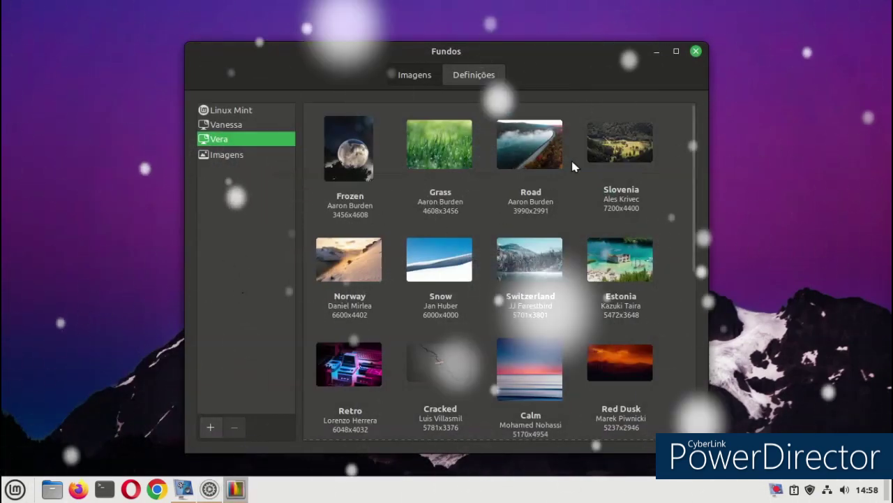
left_click(537, 157)
left_click(458, 270)
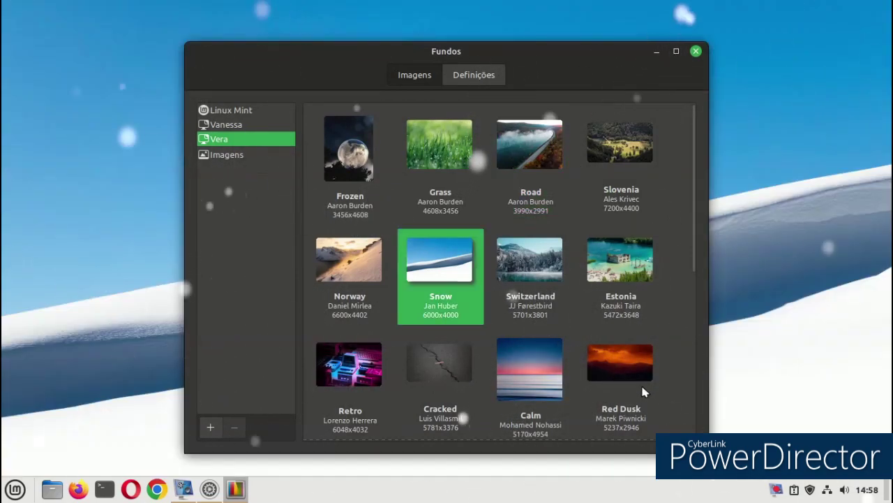
left_click(696, 51)
Set the desktop theme to Mint-X-Orange and the applications theme (Aplicações) to Adwaita-dark
left_click(559, 342)
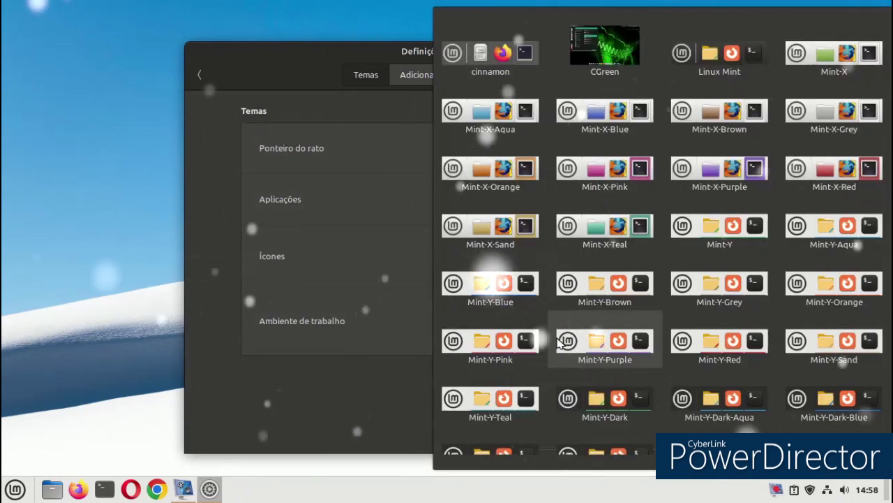
left_click(487, 178)
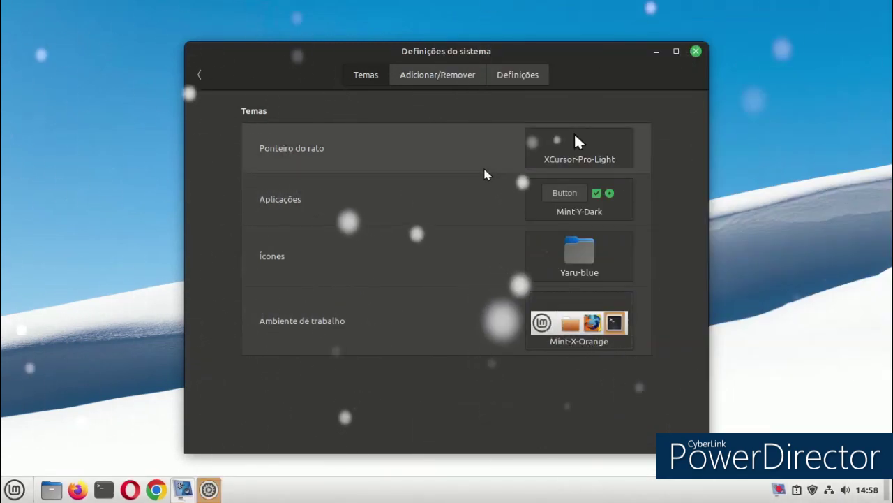
left_click(618, 217)
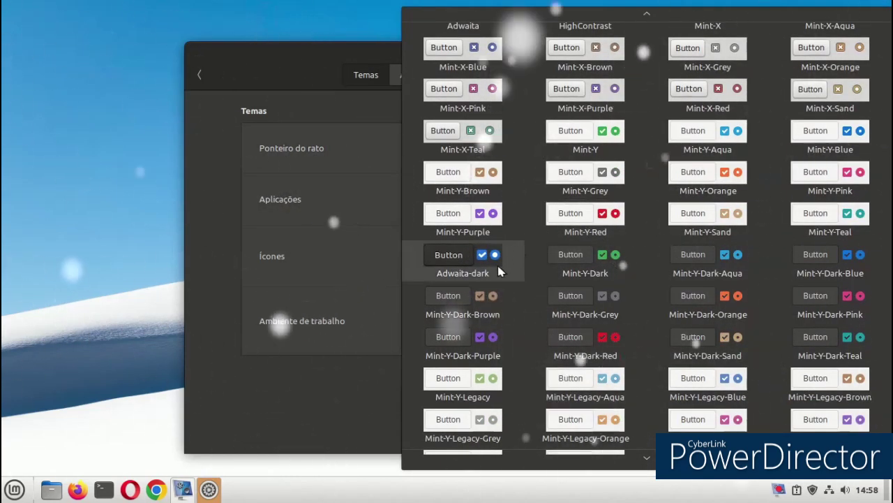
left_click(497, 272)
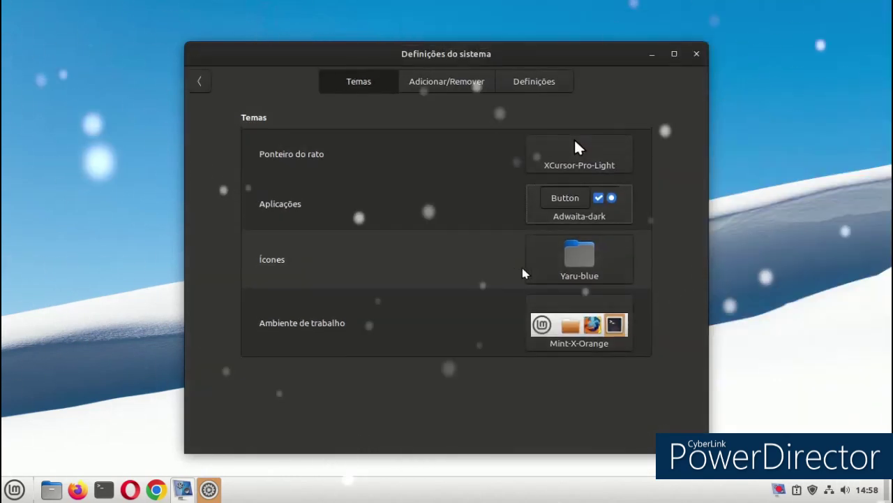
Try the Mint-Y-Dark applications theme, switch it to Mint-Y, and close the system settings
left_click(590, 209)
left_click(578, 289)
left_click(579, 213)
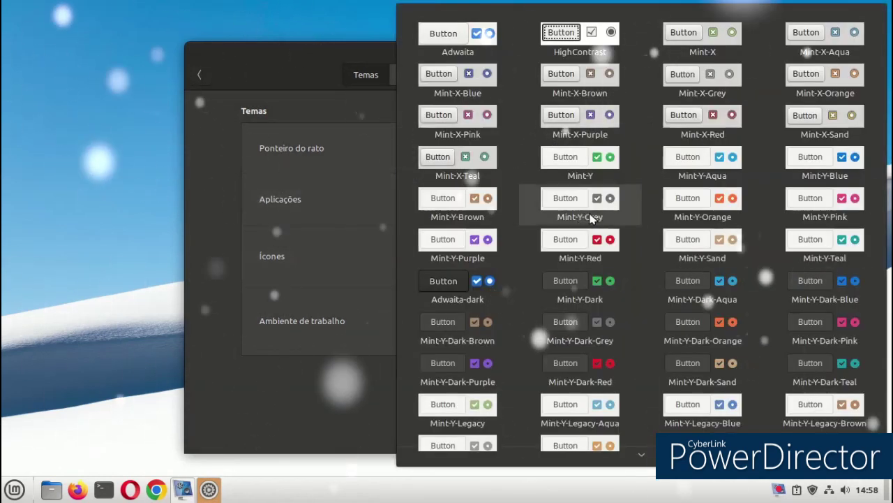
left_click(623, 183)
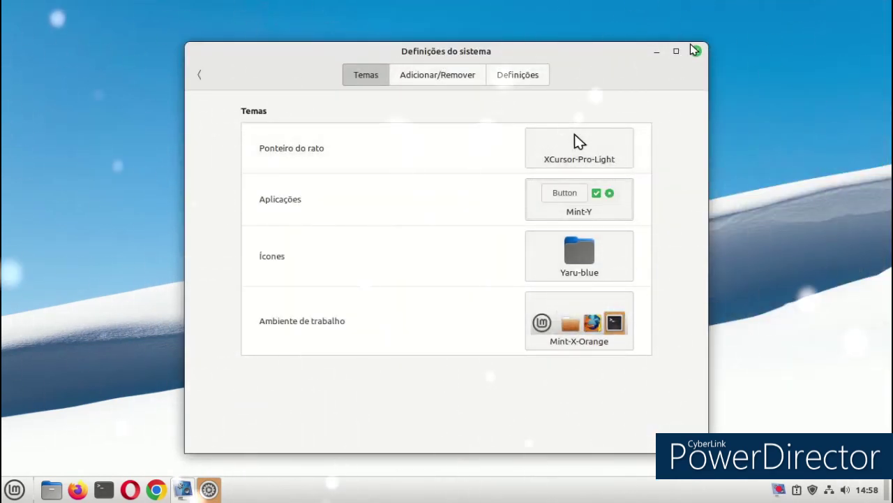
left_click(696, 51)
Browse the application categories and open LibreOffice from Produtividade
left_click(13, 489)
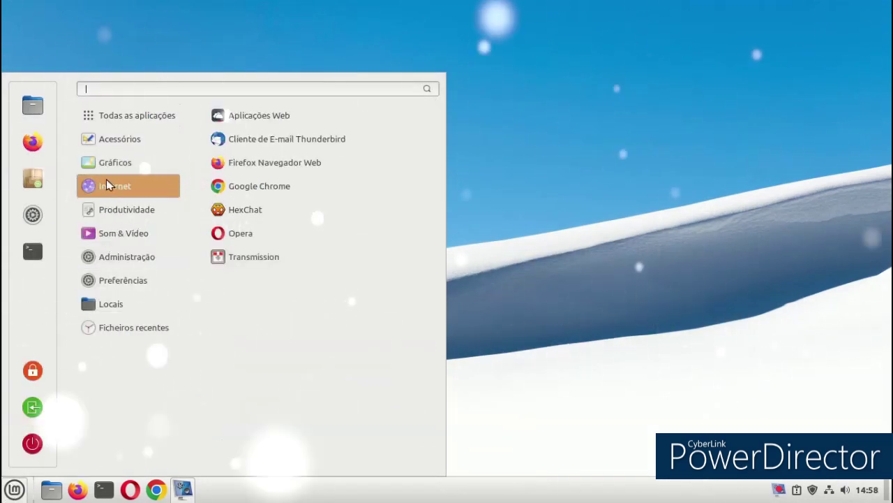
mouse_move(109, 172)
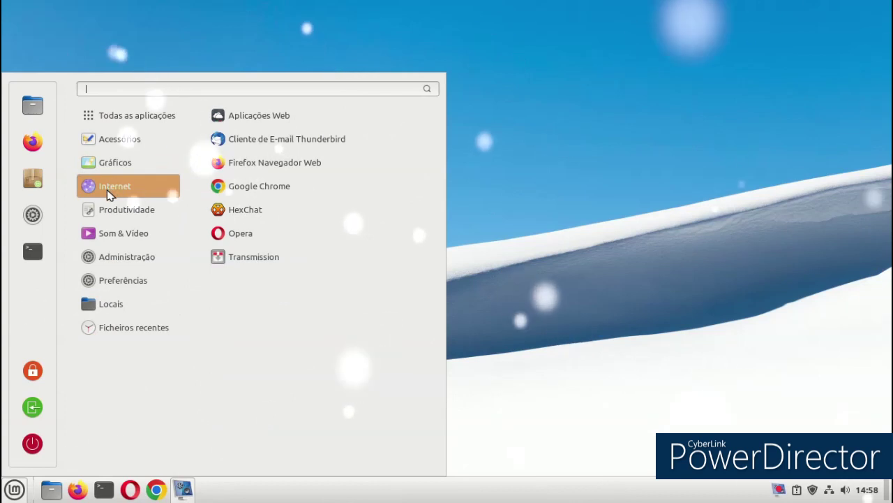
mouse_move(105, 210)
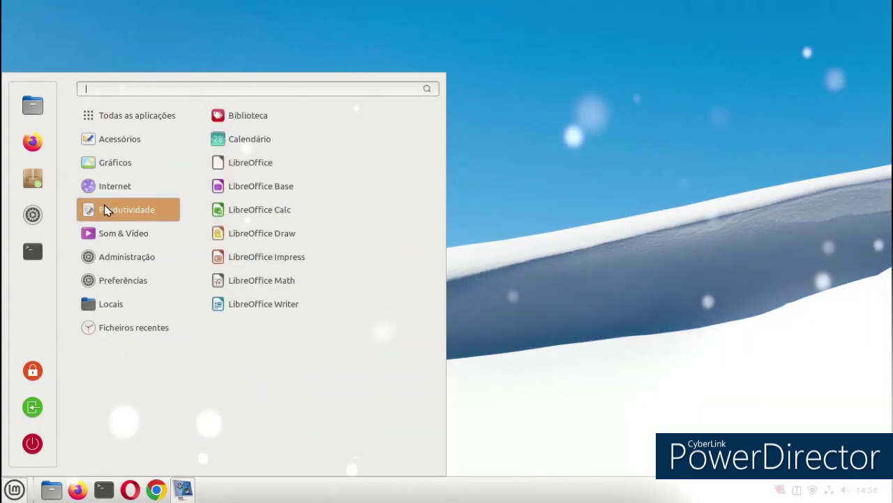
left_click(265, 175)
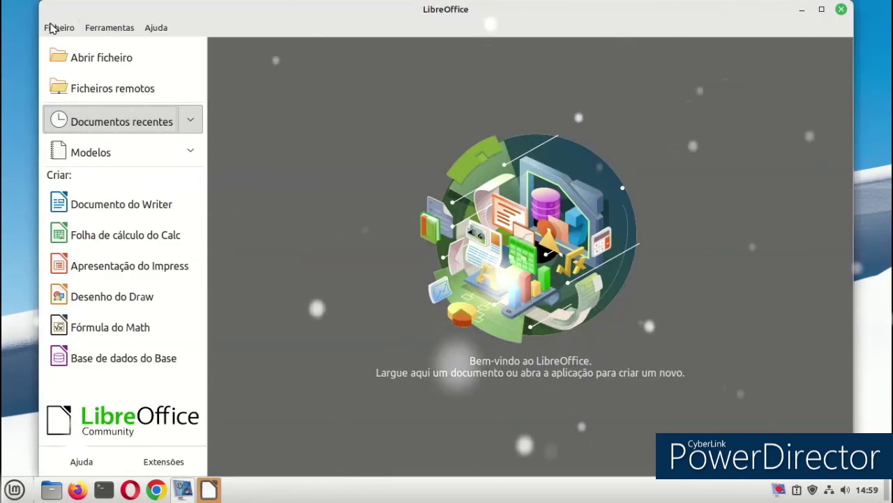
Create a new LibreOffice drawing (Desenho) and dismiss the tip of the day and the release notes notice
left_click(56, 27)
mouse_move(61, 48)
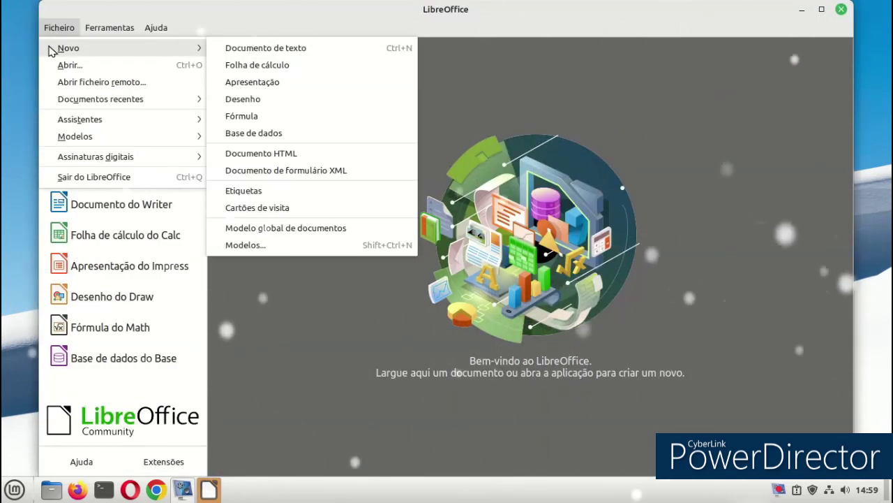
left_click(271, 102)
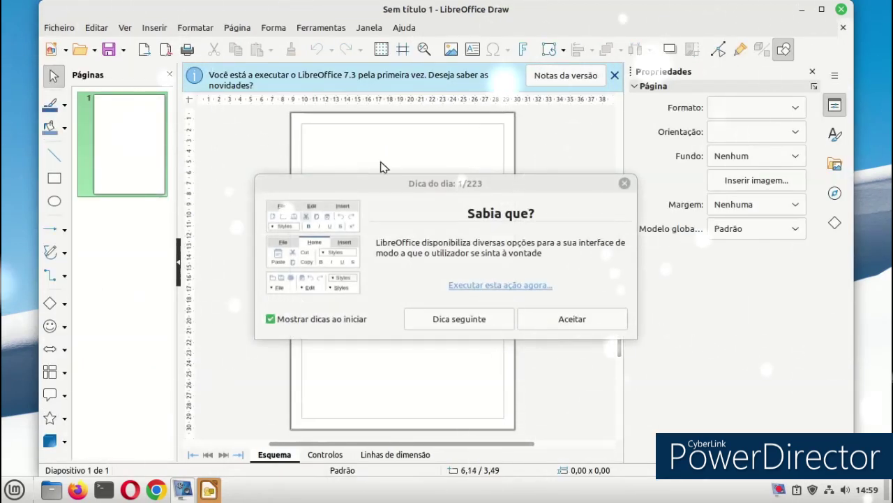
left_click(558, 319)
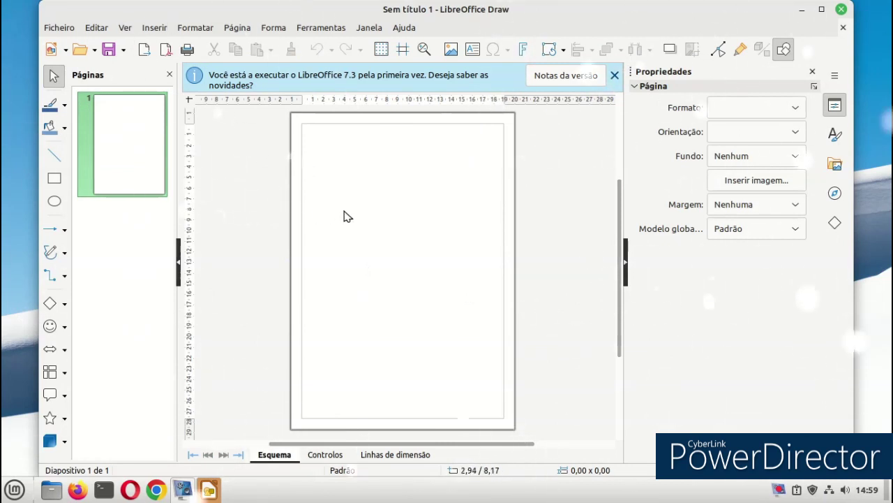
left_click(614, 75)
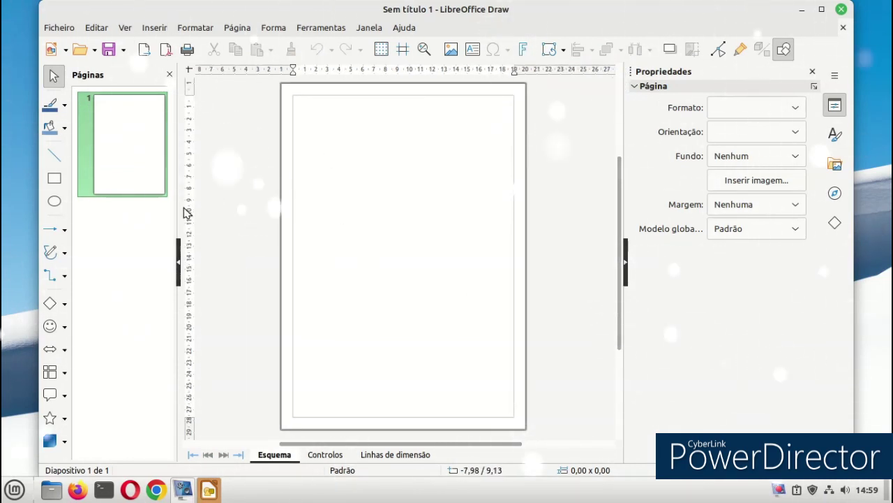
Draw a smiley face about 6.75 × 6.00 on the page and a rounded speech callout about 4.75 × 4.25 above it
left_click(51, 326)
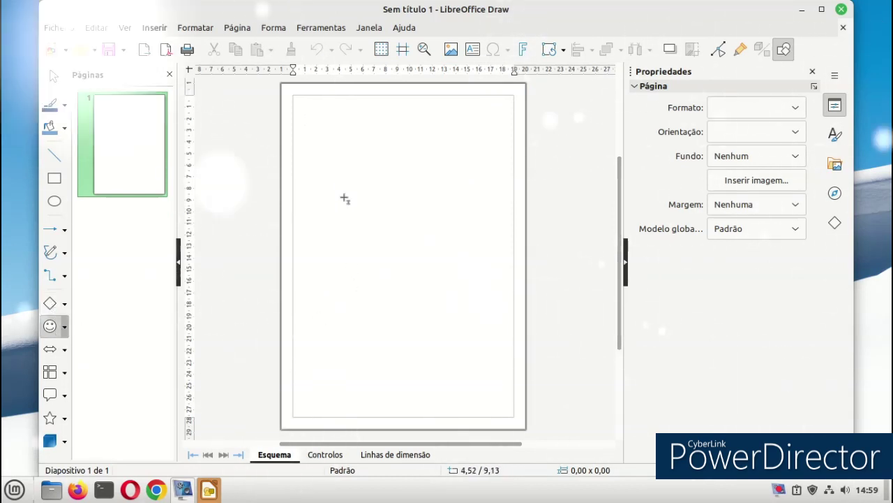
left_click_drag(422, 266, 424, 265)
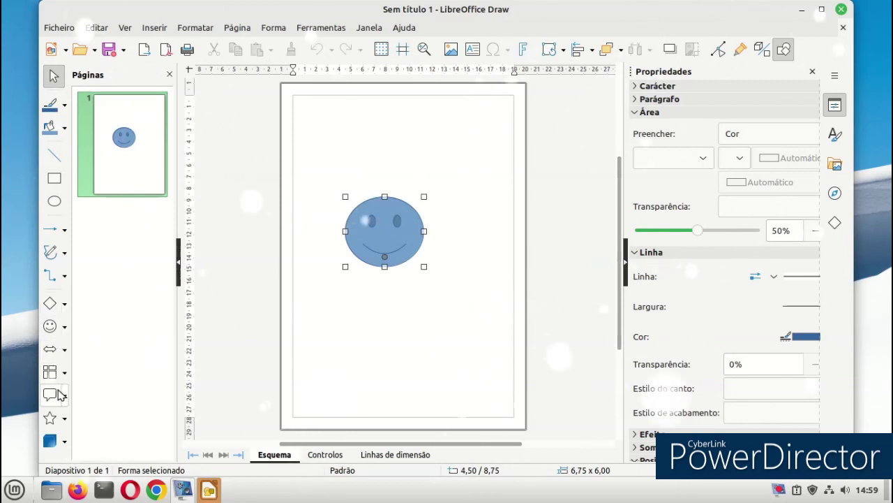
left_click_drag(405, 166, 460, 115)
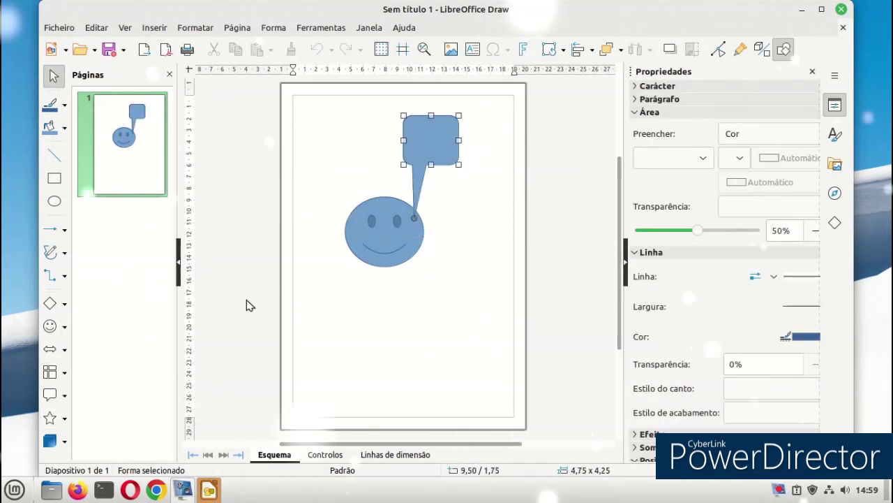
Move the smiley face straight down to the lower half of the page, set its line colour to green, and deselect it
left_click_drag(368, 247, 365, 334)
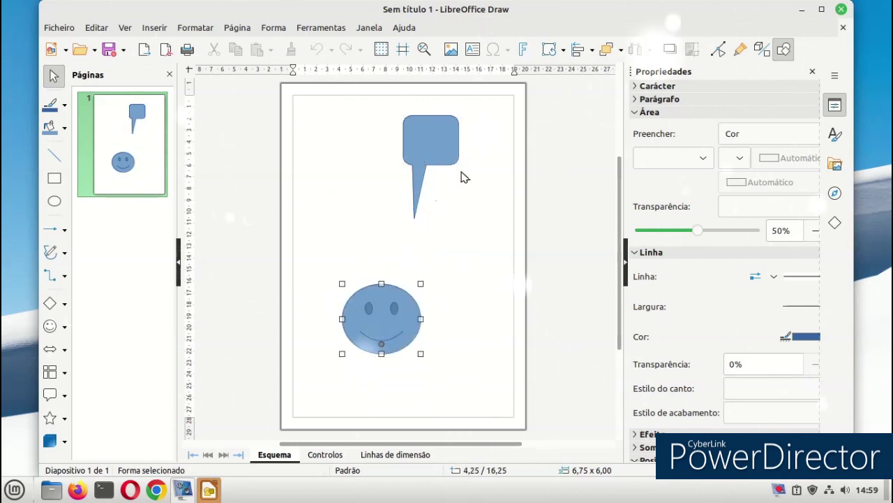
left_click(810, 337)
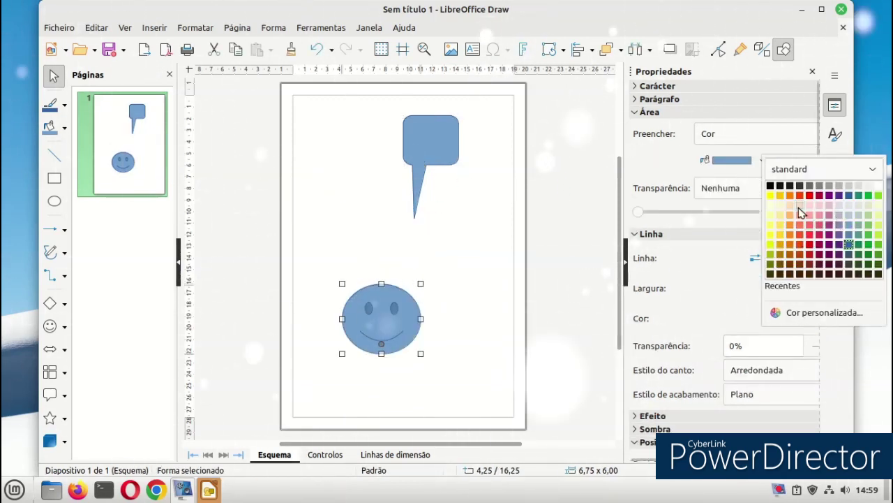
left_click(869, 217)
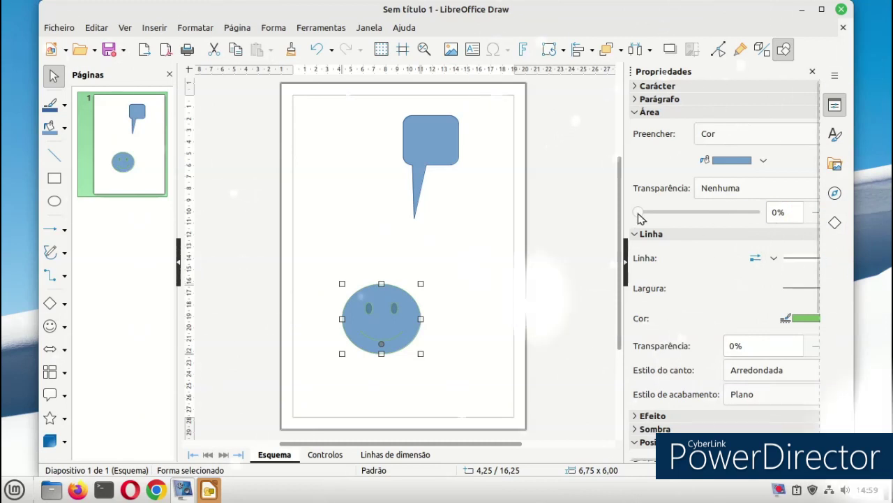
left_click(572, 220)
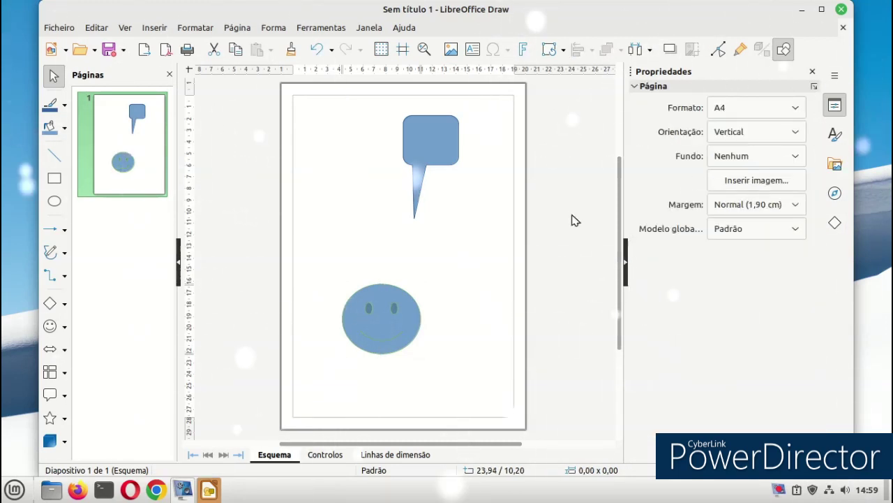
Close the LibreOffice drawing without saving it
left_click(841, 10)
left_click(468, 294)
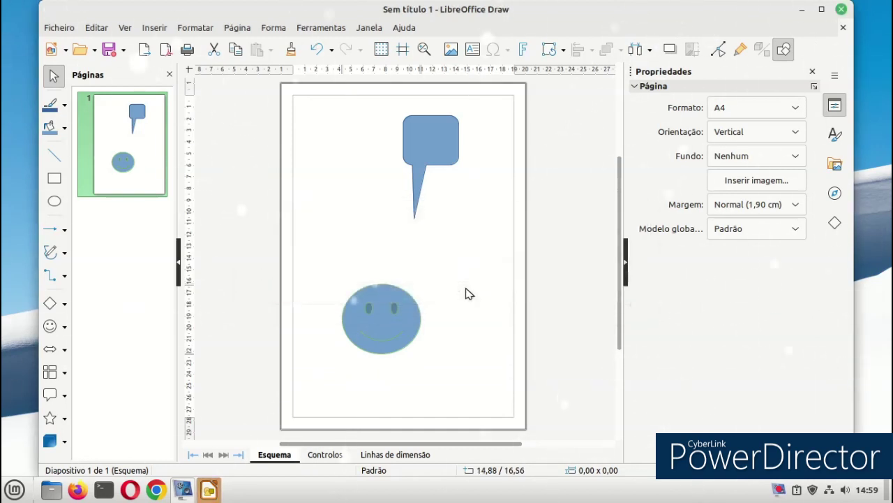
left_click(842, 10)
left_click(309, 295)
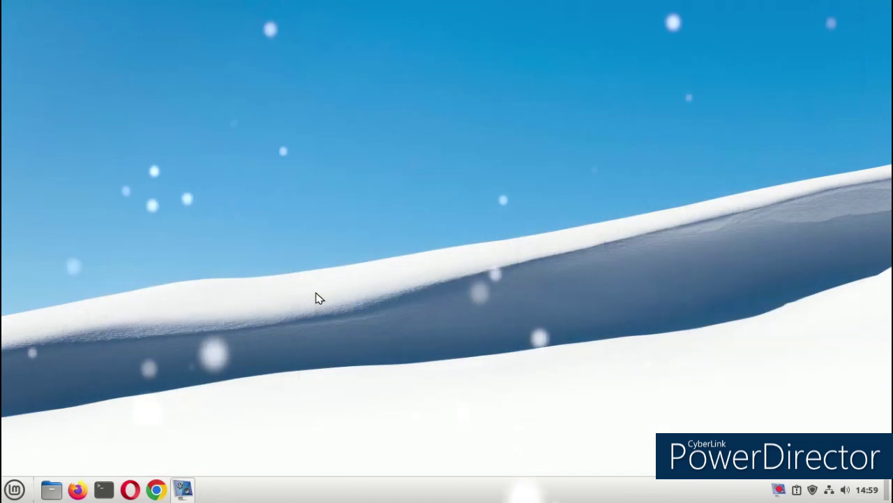
Browse the application categories and open LibreOffice Base from Produtividade
left_click(14, 488)
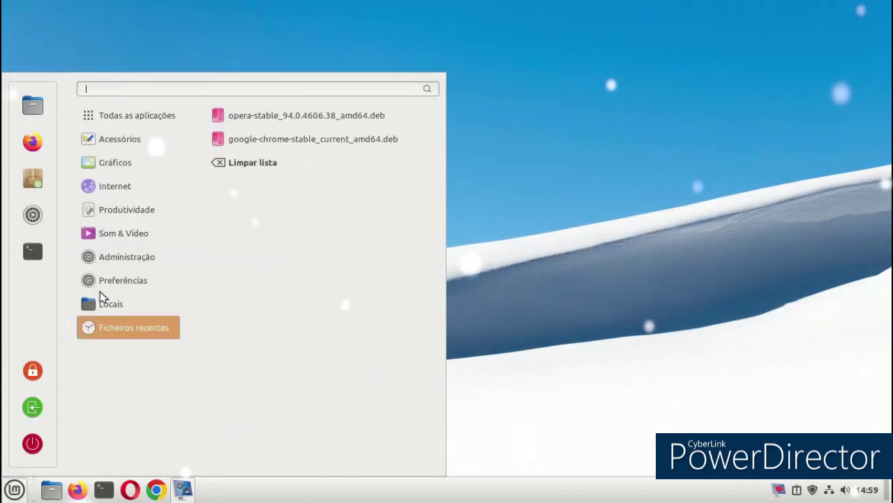
mouse_move(108, 242)
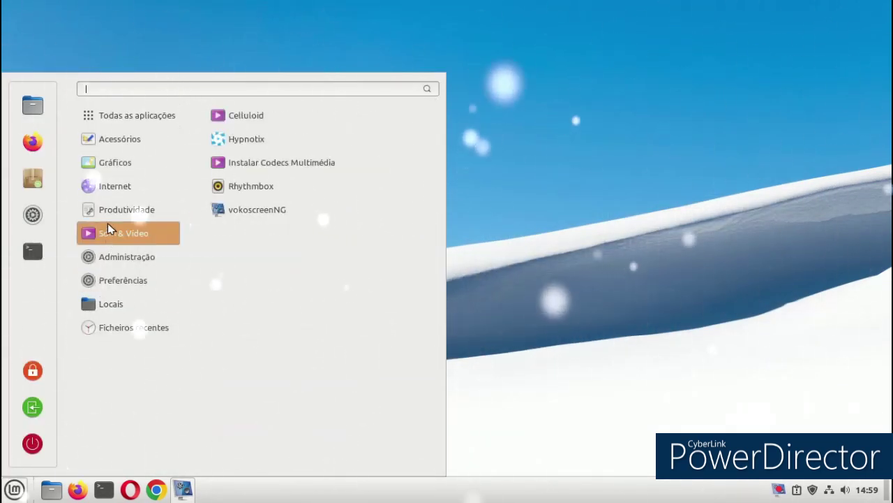
mouse_move(109, 213)
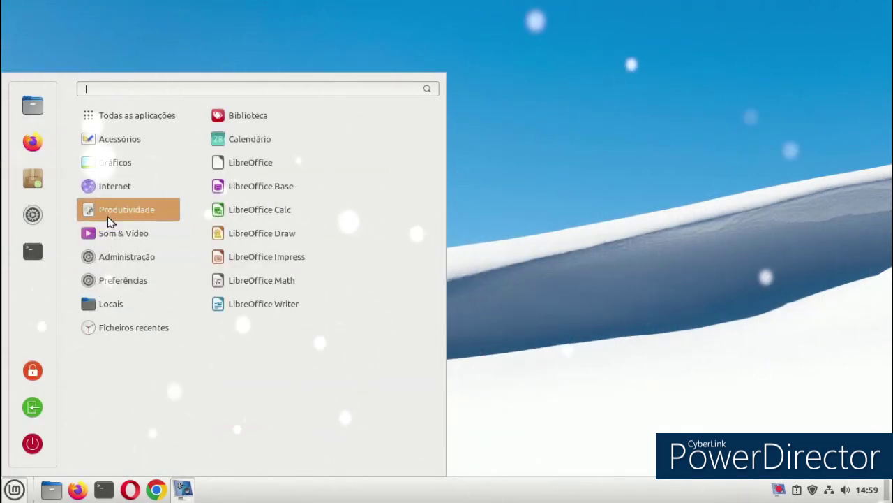
left_click(268, 186)
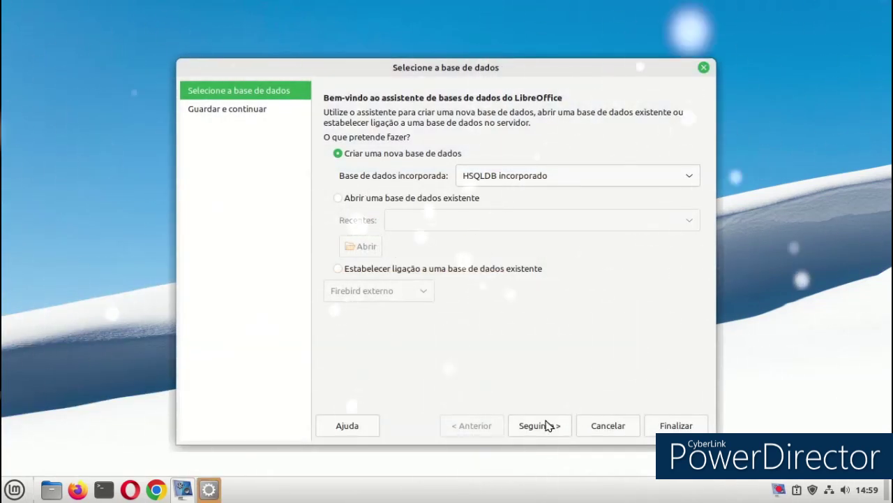
Step through the new database wizard as far as the save dialog, and close it without creating a database
left_click(549, 425)
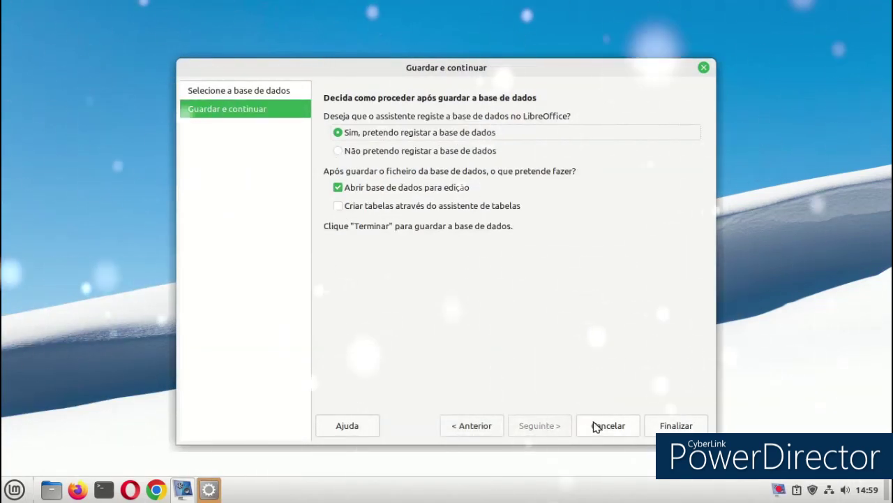
left_click(670, 425)
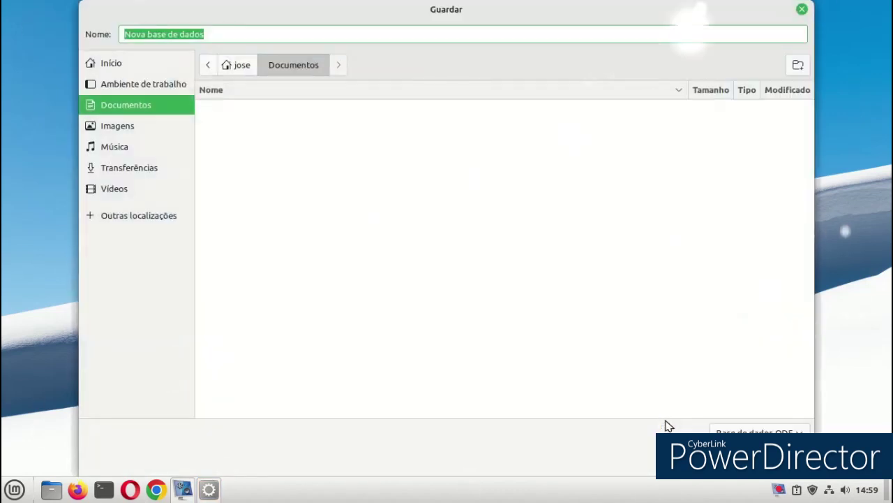
left_click(801, 11)
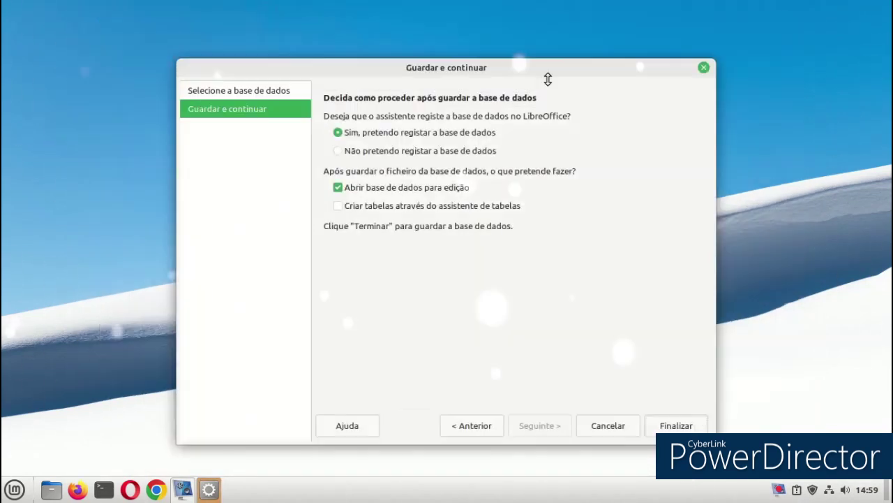
left_click(703, 68)
Bring up the vokoscreenNG window to check the running recording, and minimise it again
mouse_move(183, 489)
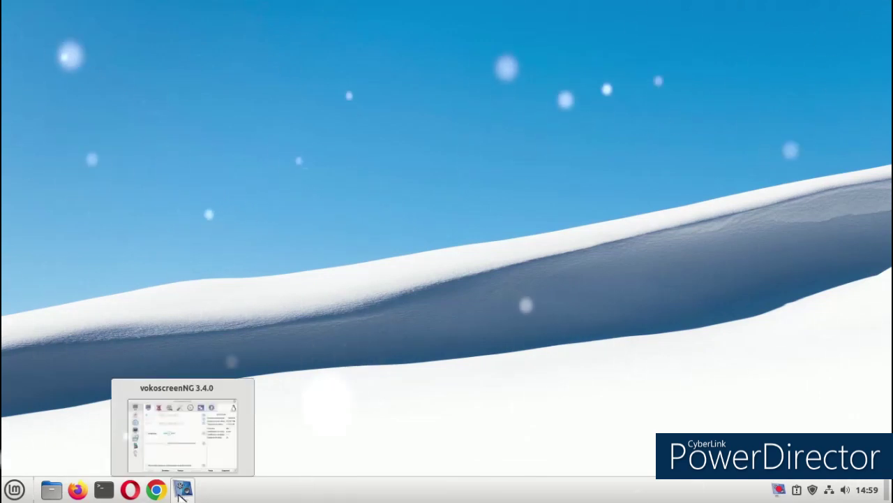
left_click(183, 426)
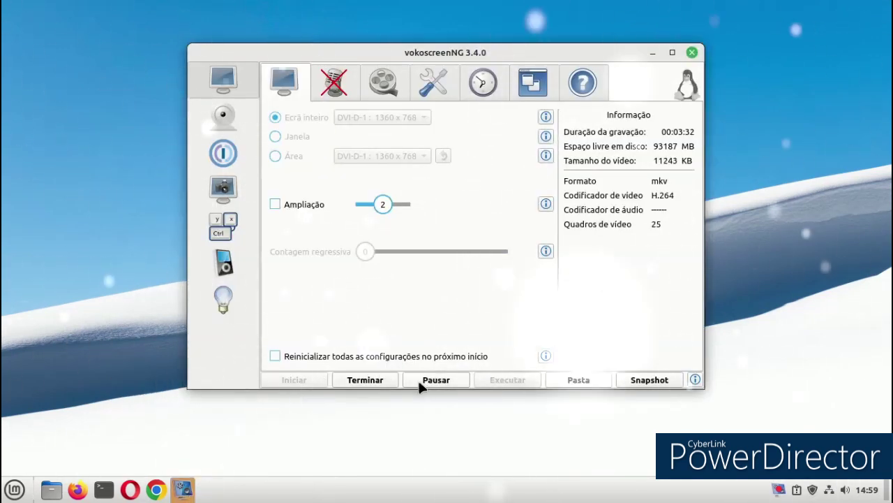
left_click(654, 53)
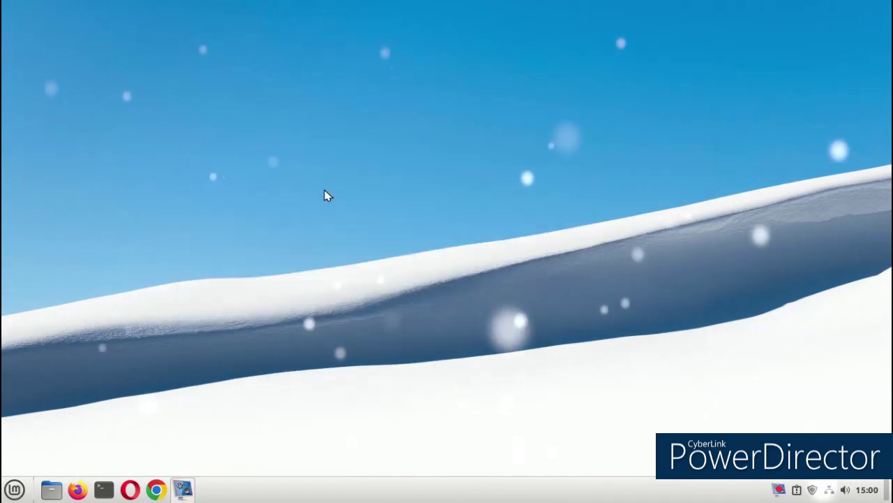
Open a terminal window, move and enlarge it on the desktop, and close it
key("super")
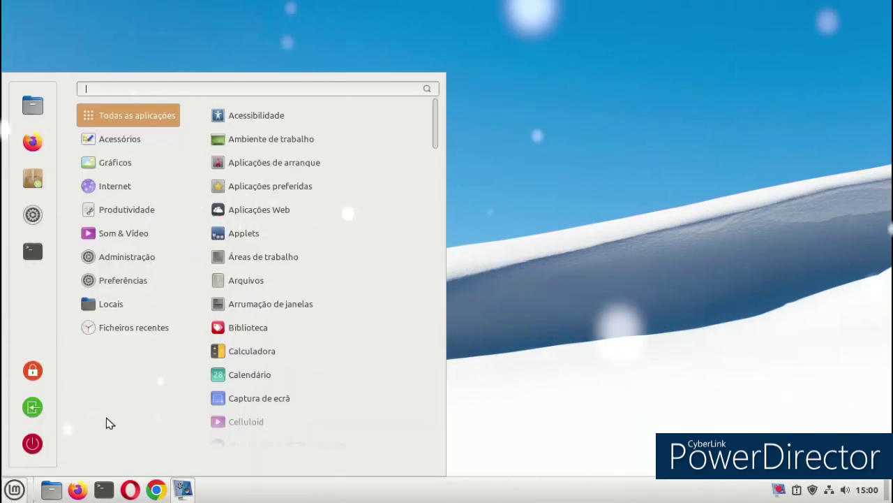
left_click(32, 250)
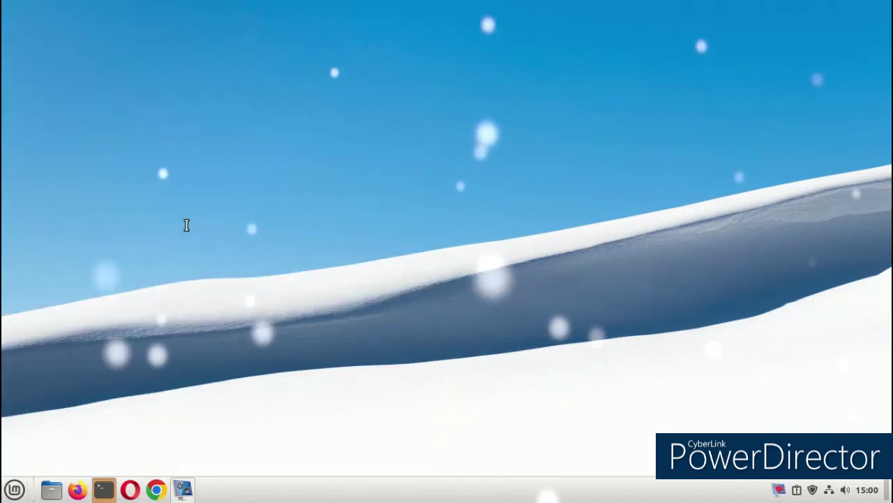
left_click_drag(264, 67, 425, 96)
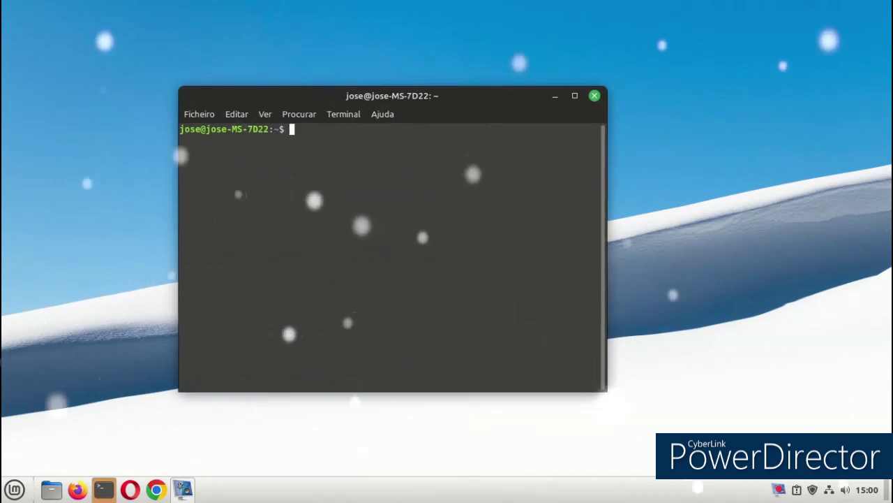
left_click_drag(608, 391, 810, 446)
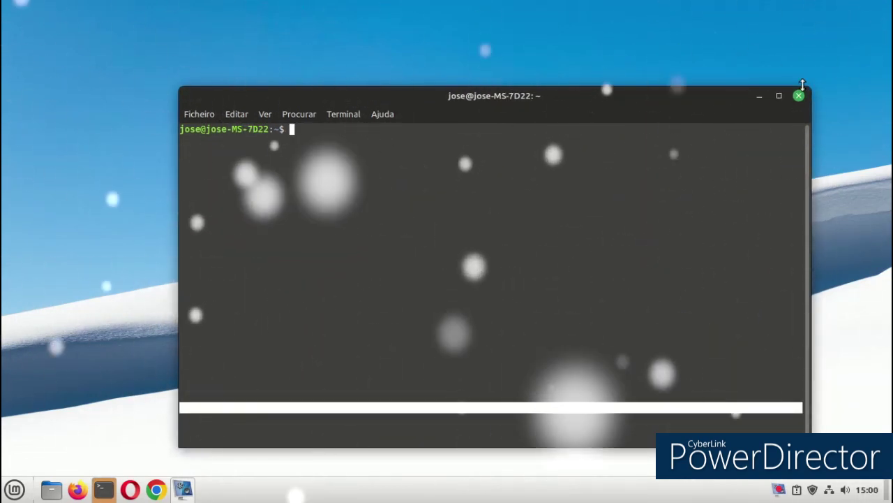
left_click(839, 113)
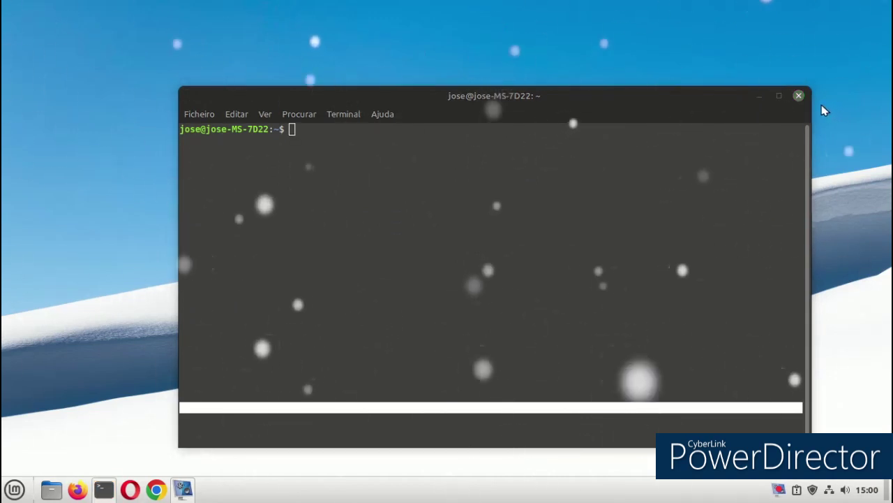
left_click(799, 96)
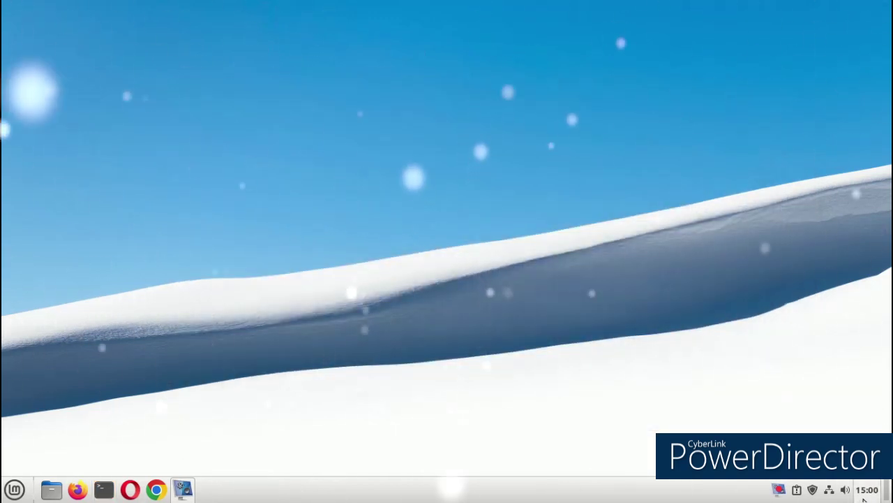
Check the update manager, examine the system information and error reports in Relatórios do sistema, and close both windows
left_click(844, 489)
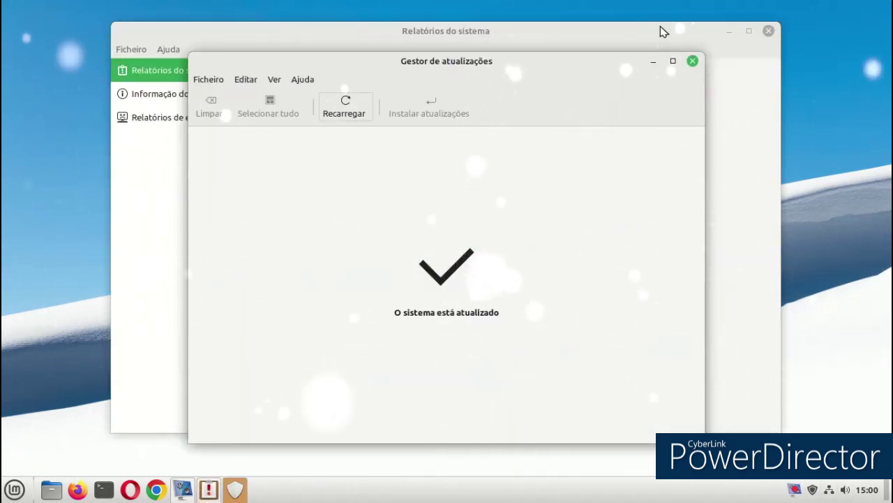
left_click(693, 60)
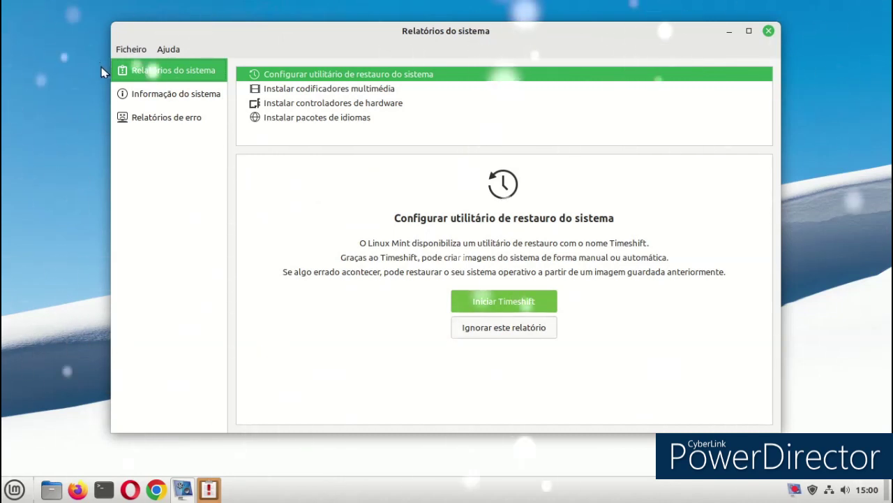
left_click(162, 98)
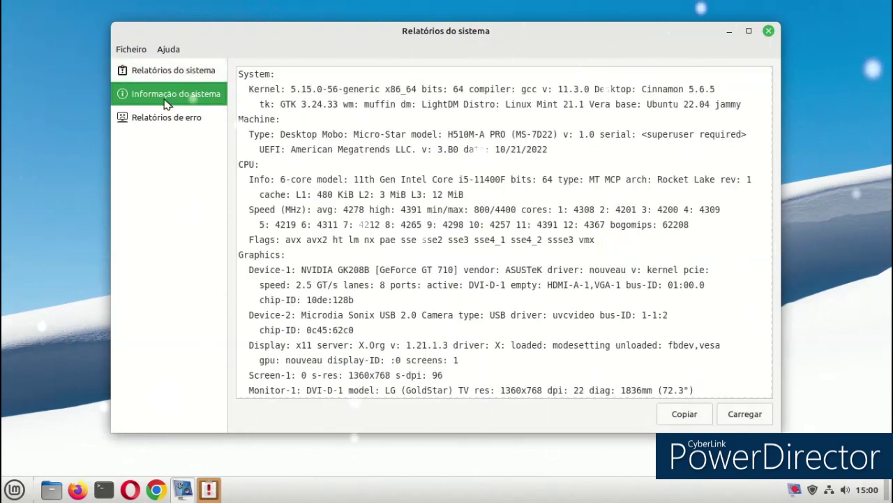
left_click(151, 116)
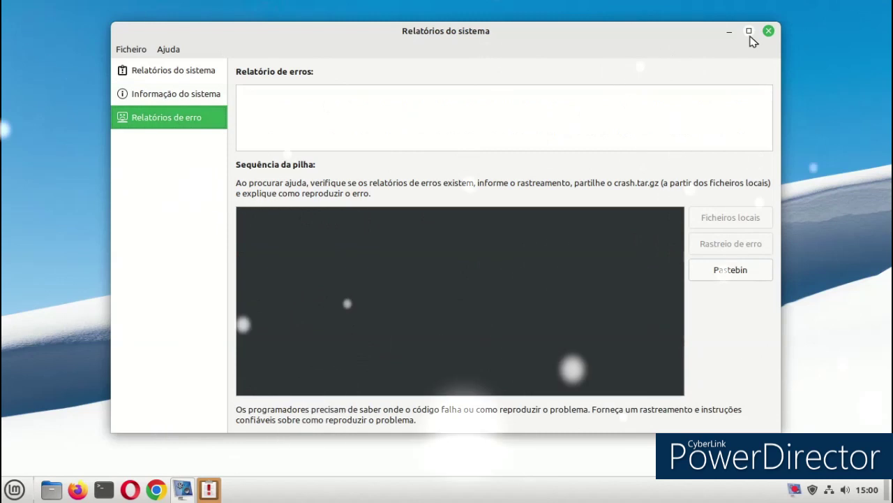
left_click(767, 31)
Open the start menu's configuration and set its panel icon to linuxmint-logo-badge-symbolic from the Linux Mint category
right_click(14, 490)
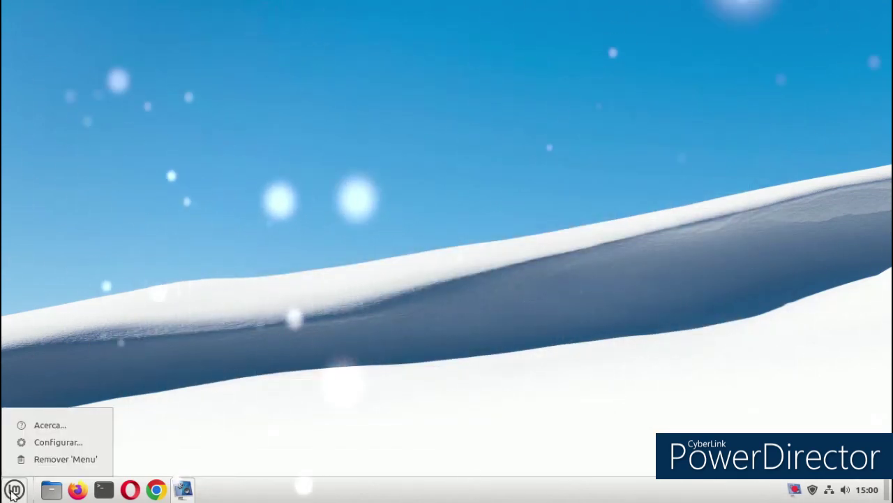
left_click(63, 441)
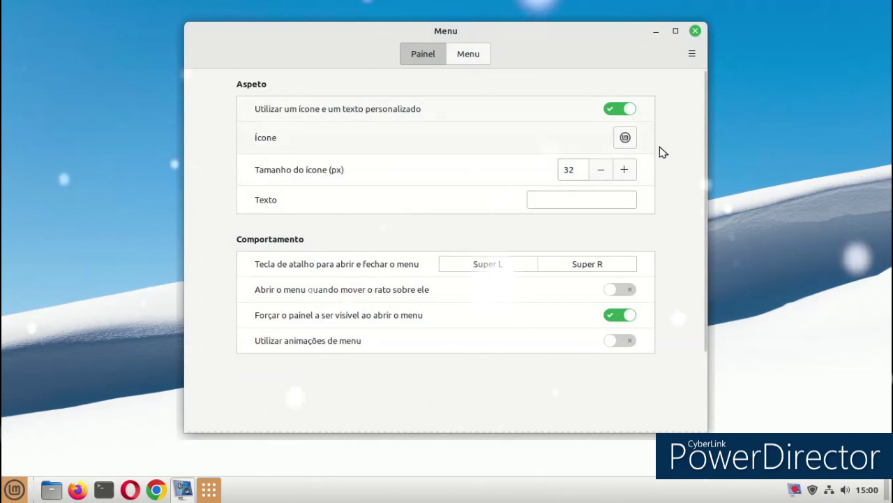
left_click(627, 143)
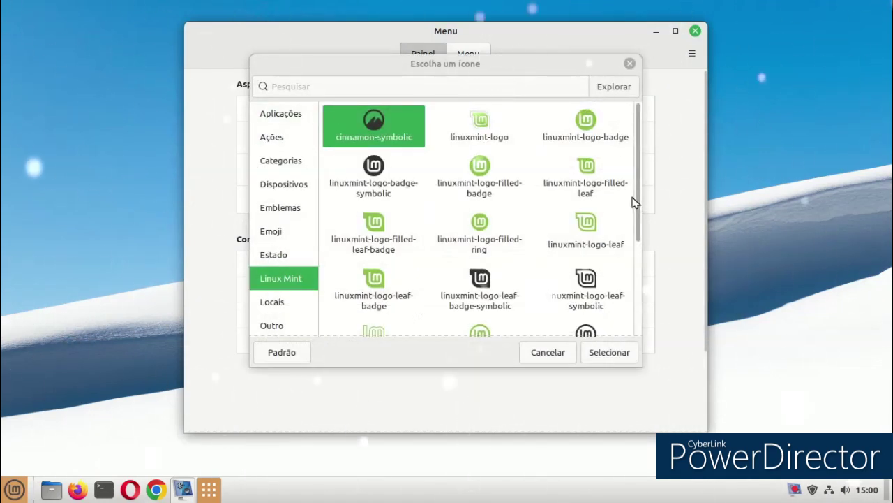
left_click(376, 175)
left_click(624, 354)
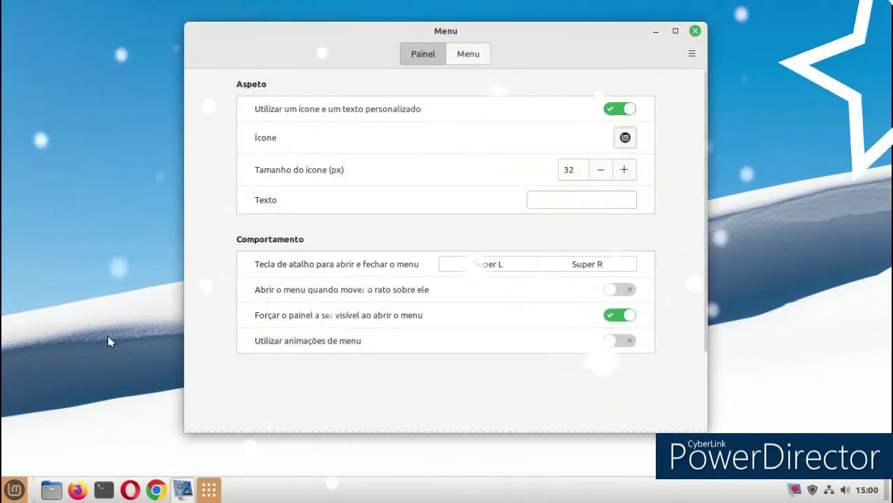
Keep the fixed menu height enabled, set it to 630 px, and check the resized start menu
left_click(472, 56)
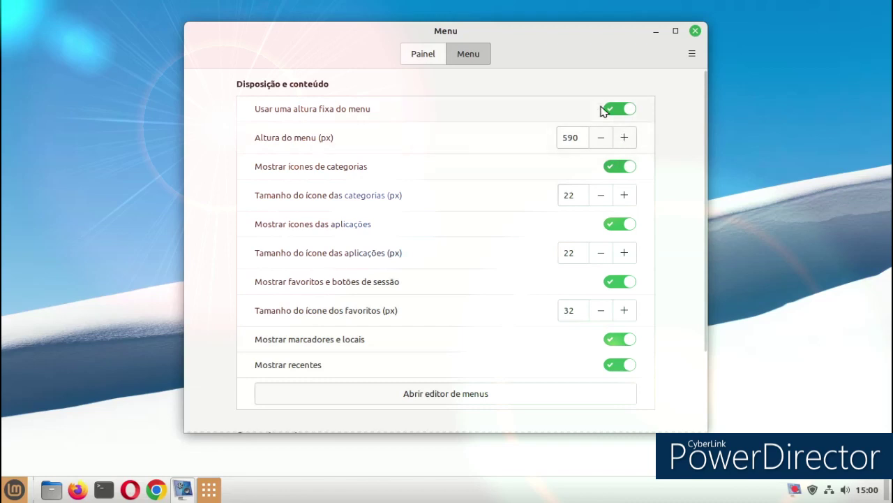
left_click(618, 110)
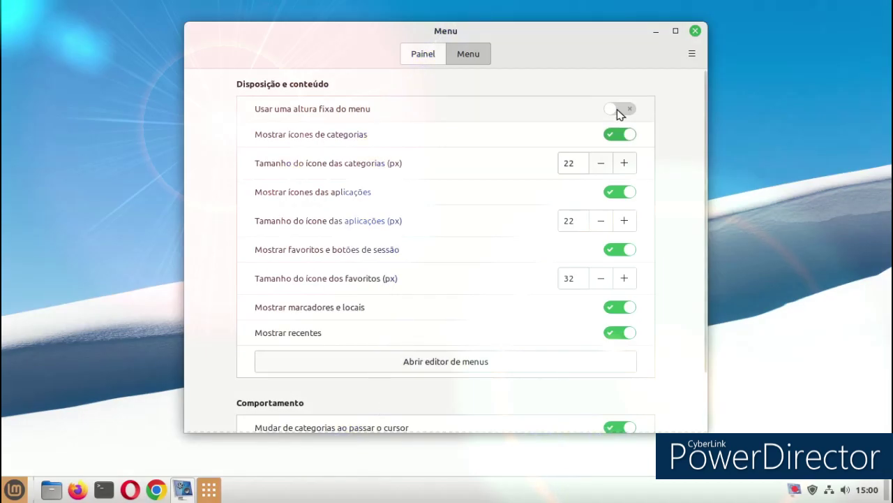
left_click(618, 112)
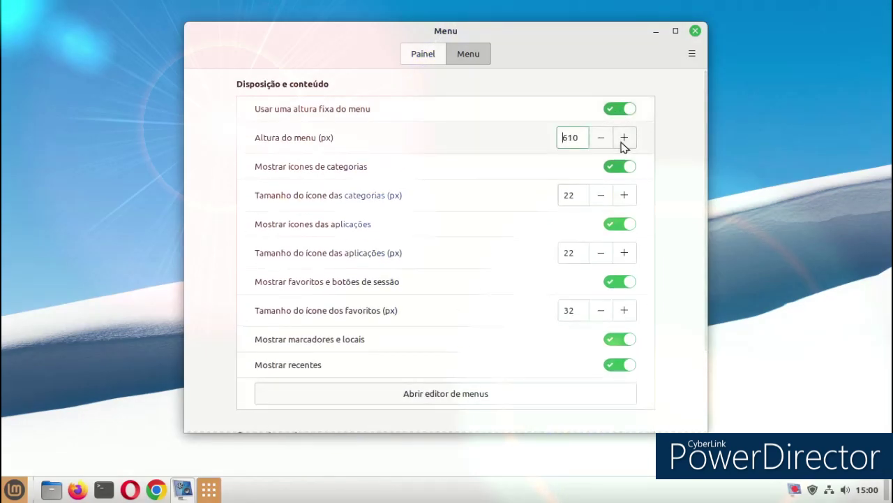
left_click(5, 485)
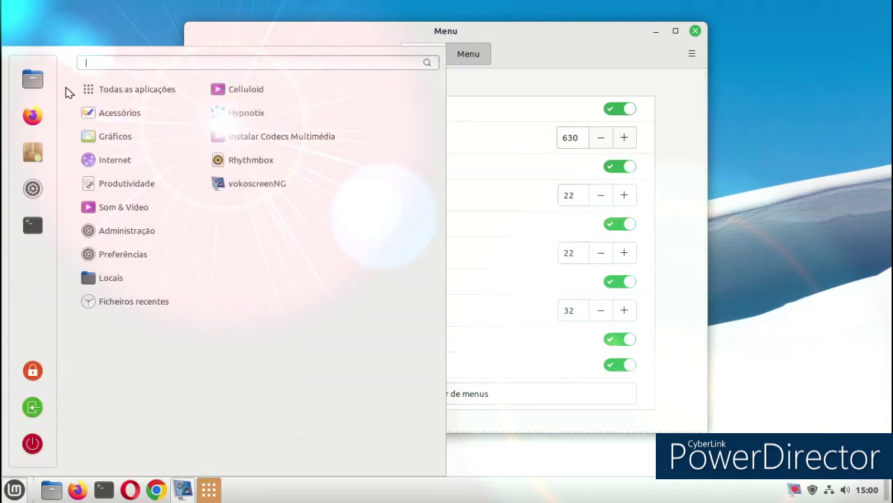
left_click(561, 419)
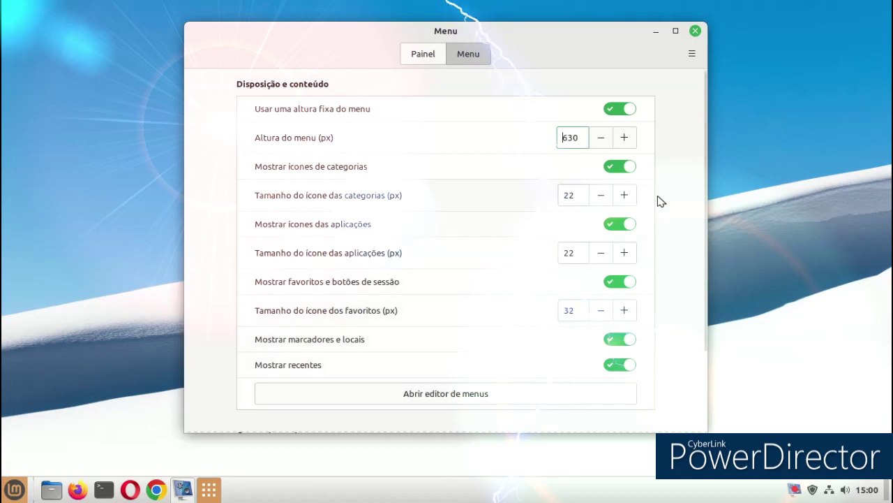
Browse the Linux Mint icons available for the menu without choosing another one, and close the menu configuration
left_click(402, 64)
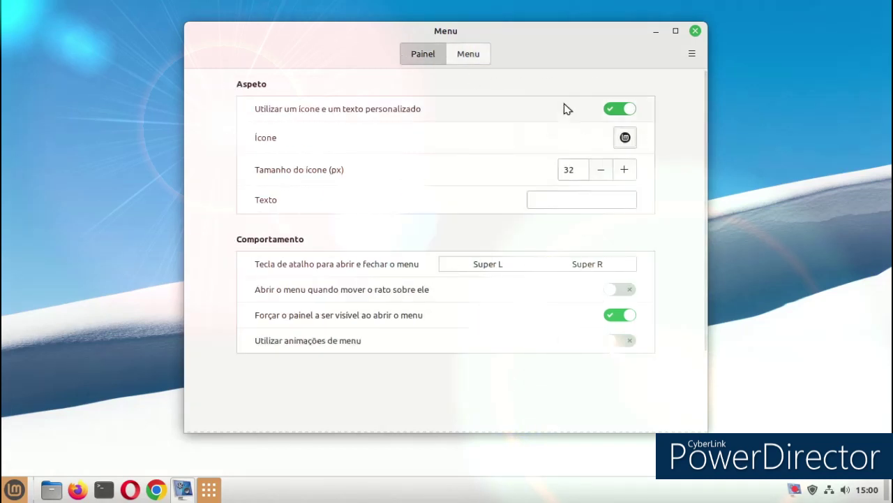
left_click(625, 138)
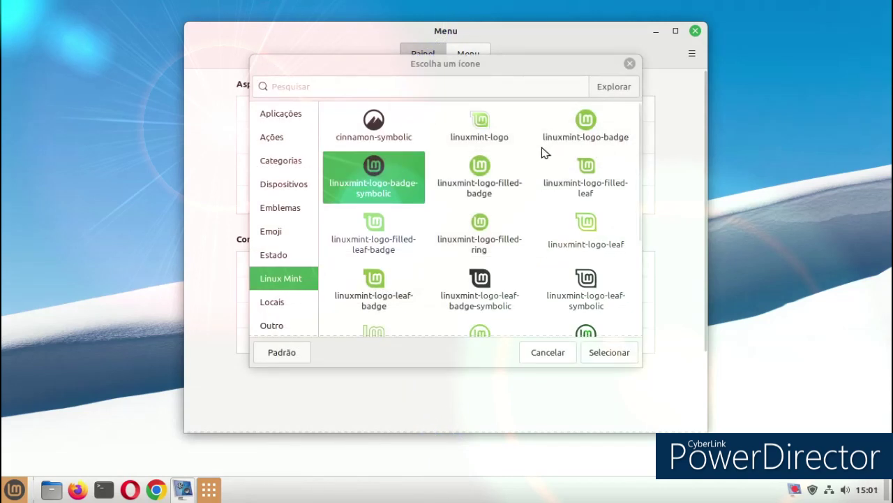
scroll(496, 191, "down", 4)
scroll(488, 199, "up", 2)
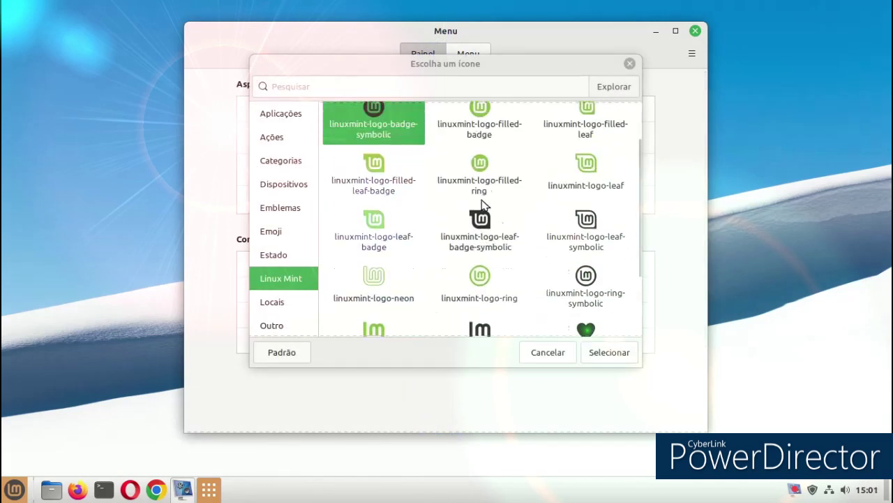
scroll(483, 205, "up", 1)
left_click(631, 63)
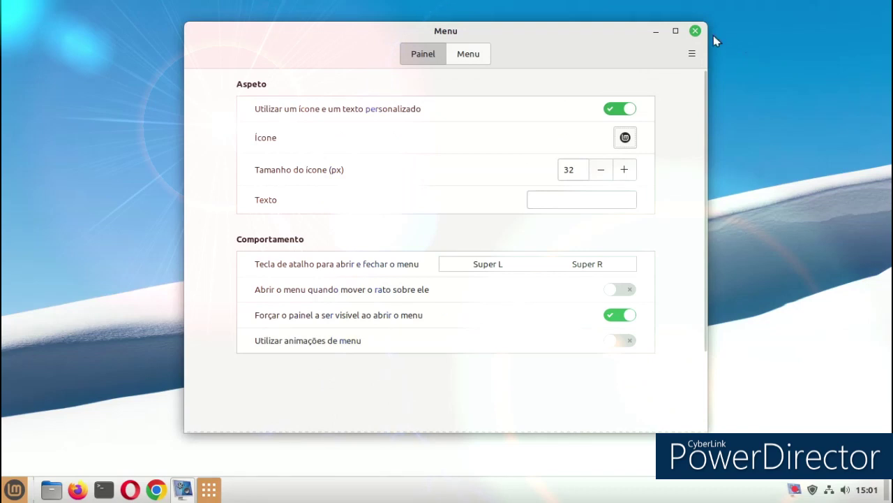
left_click(691, 30)
Change the desktop background to the Switzerland image from the Vera collection, and close the backgrounds window
right_click(408, 122)
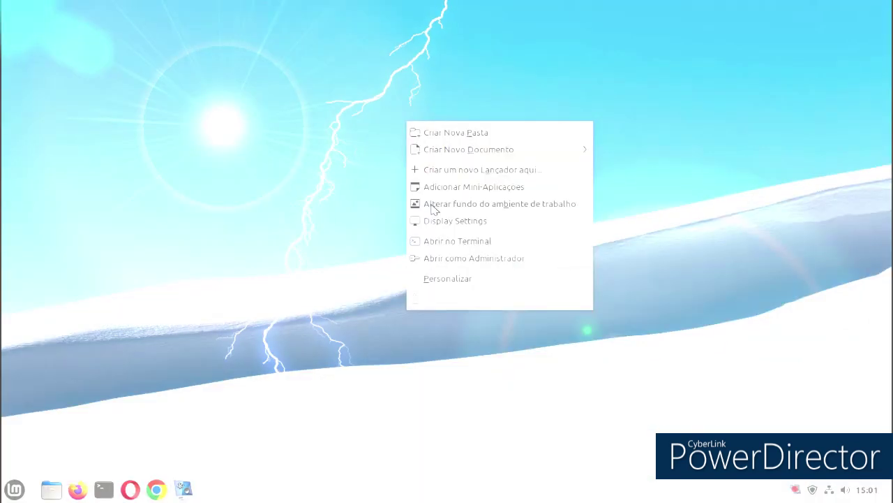
left_click(433, 204)
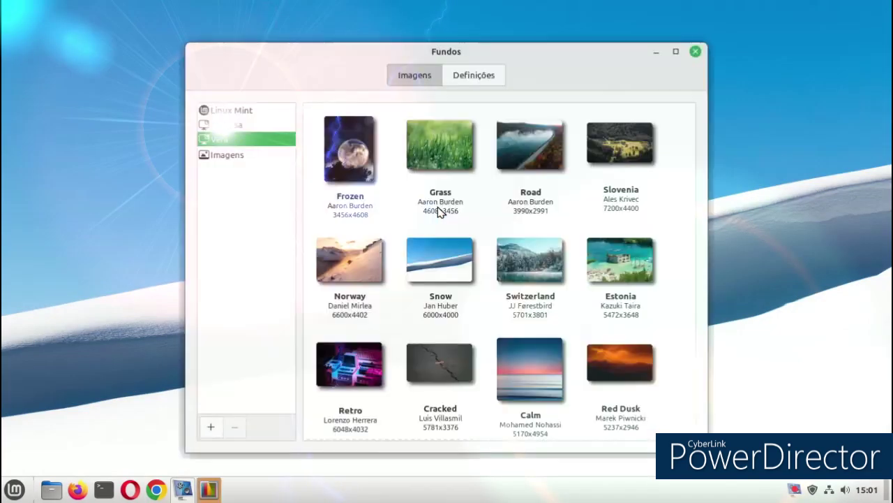
left_click(523, 247)
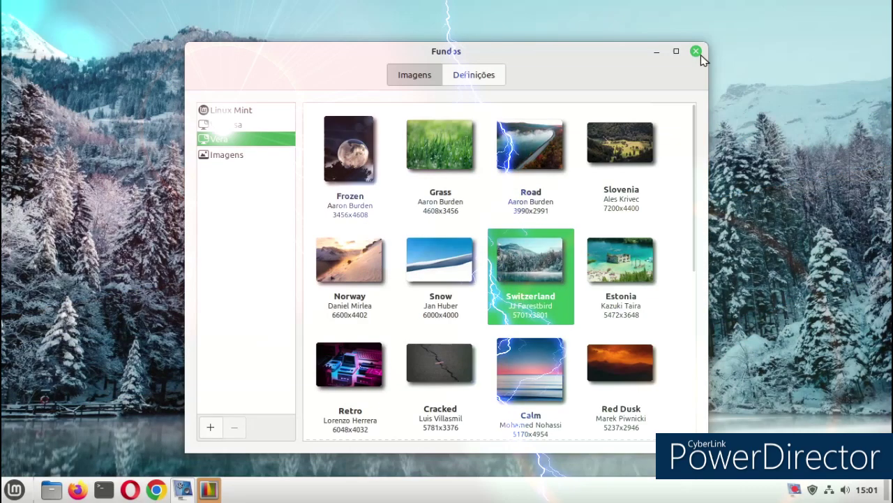
left_click(695, 53)
Open the software manager, look through the featured programs on its front page, and open the Acessórios category
left_click(14, 489)
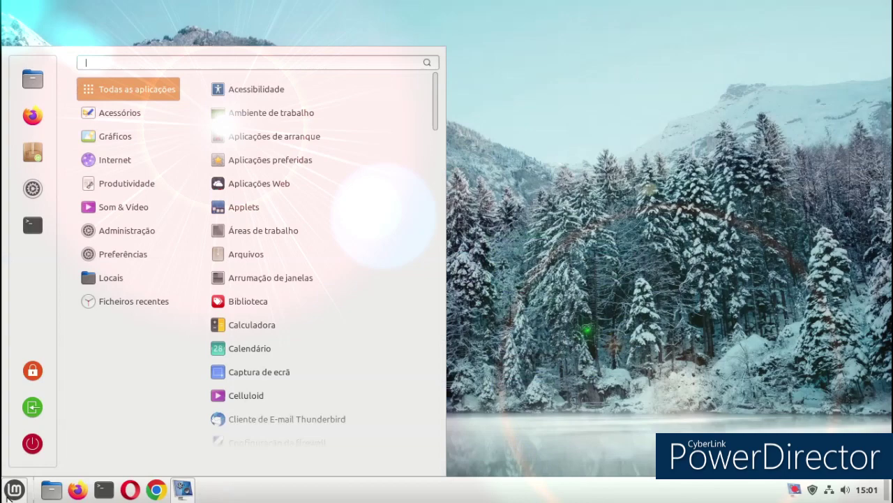
left_click(21, 165)
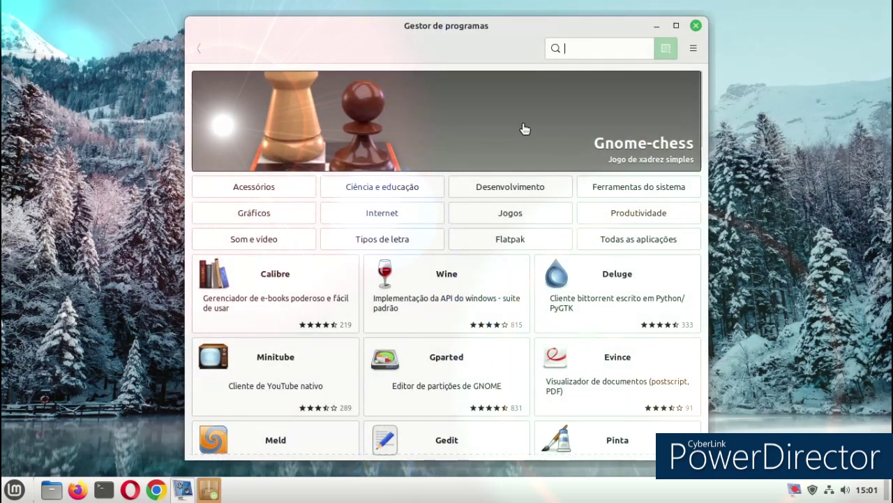
scroll(525, 128, "down", 4)
scroll(382, 174, "up", 4)
left_click(264, 186)
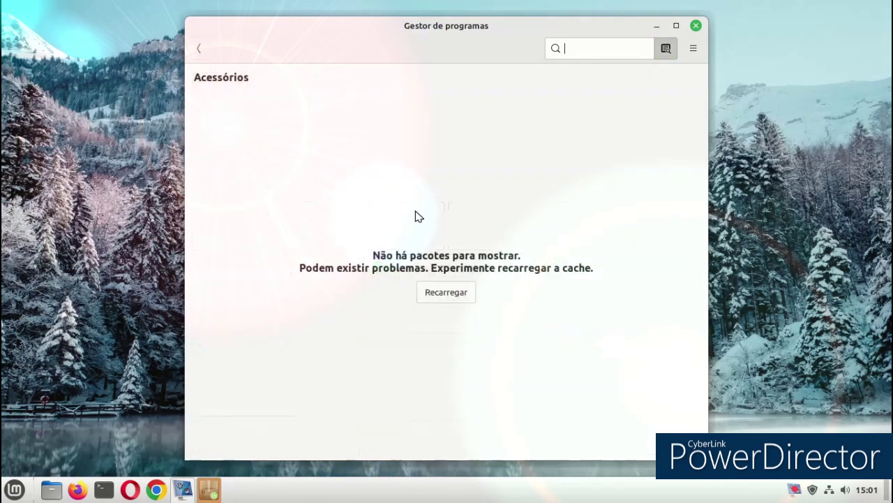
Reload the software manager's package cache, and briefly check the desktop icon layout settings before closing them
left_click(432, 300)
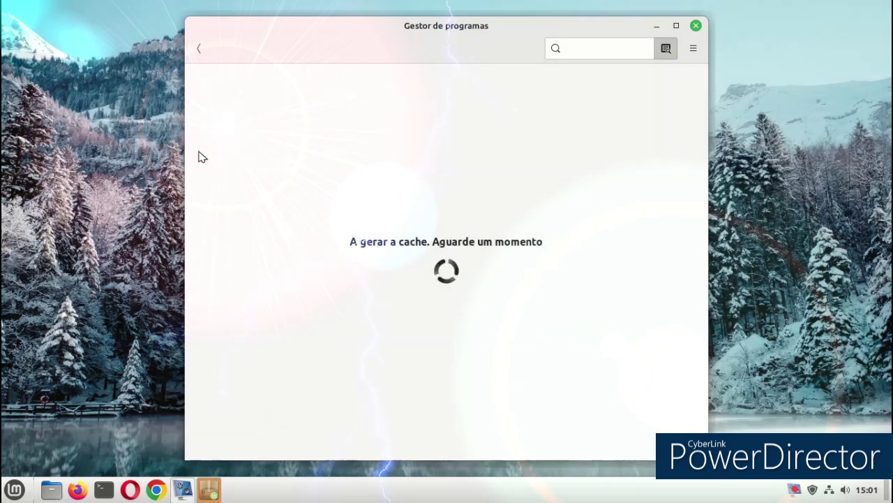
right_click(148, 154)
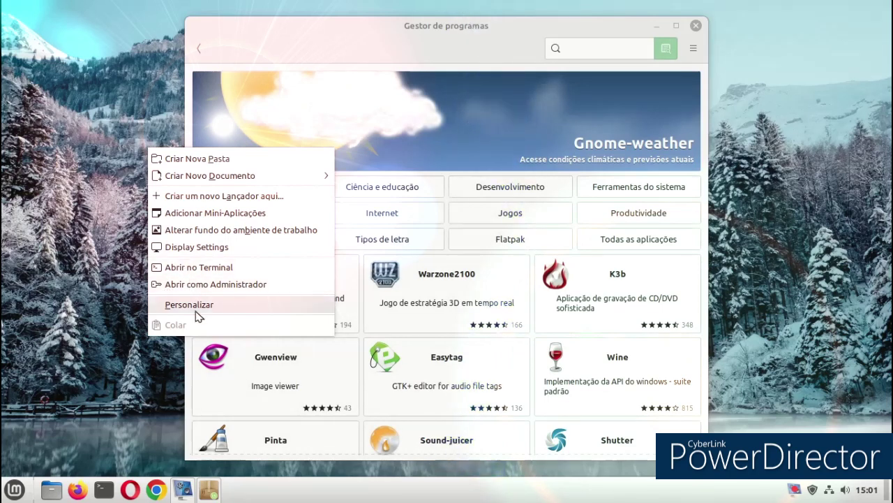
left_click(195, 308)
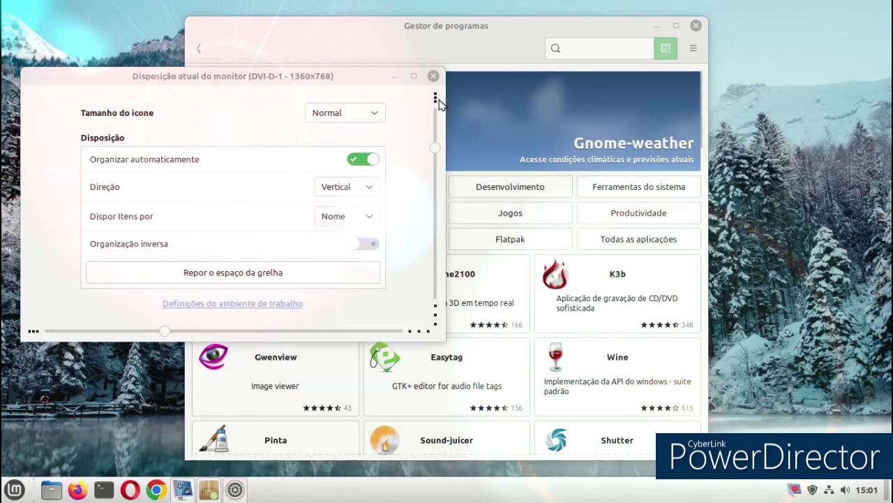
left_click(433, 75)
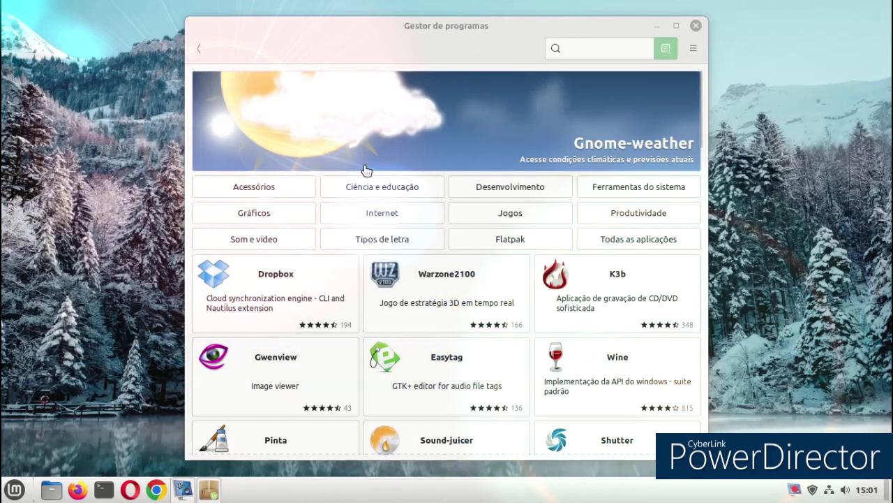
Look through the featured programs on the software manager's front page and return to its category list
scroll(356, 239, "down", 10)
scroll(356, 239, "down", 10)
scroll(348, 239, "down", 5)
scroll(337, 245, "up", 12)
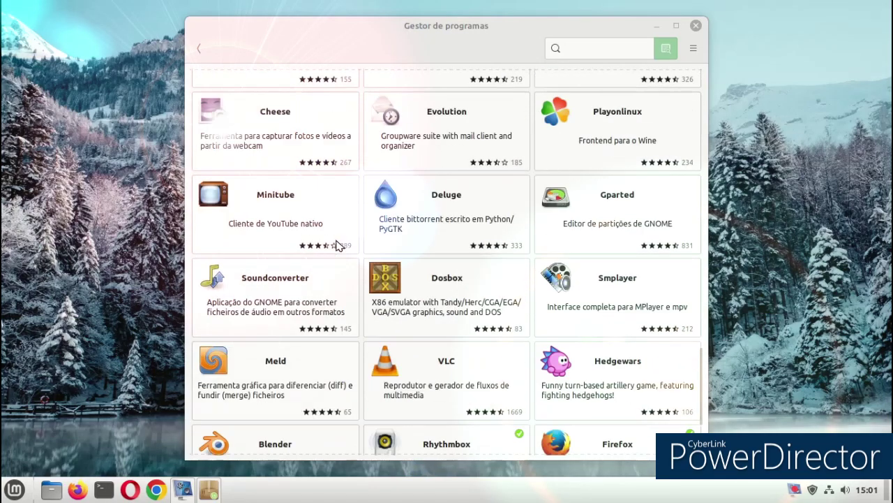
scroll(330, 257, "up", 8)
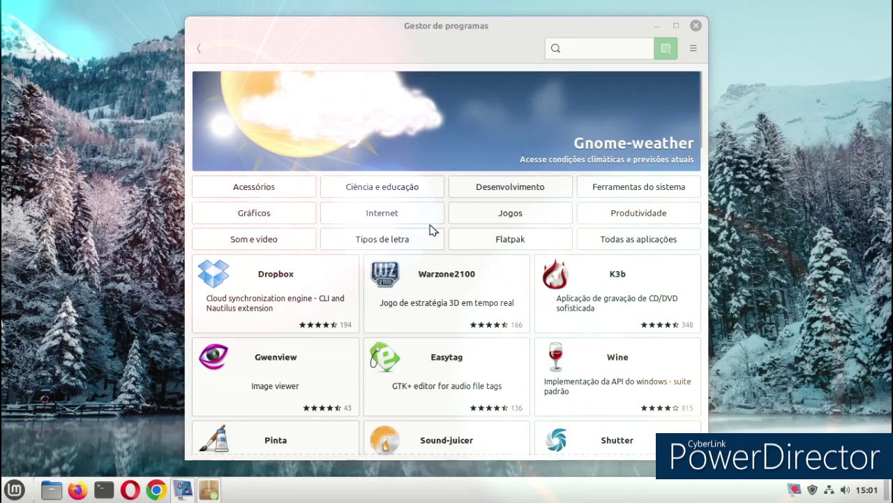
Browse the Flatpak, Gráficos and Todas as aplicações categories in turn, returning to the front page after each
left_click(482, 243)
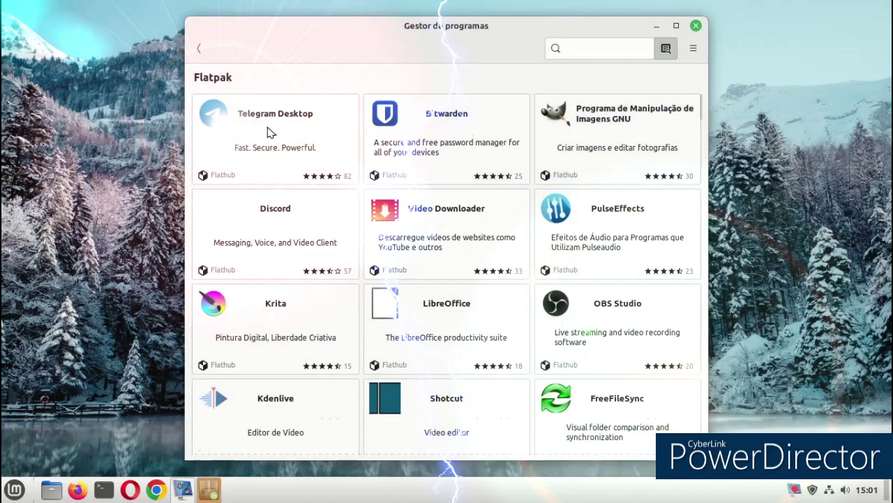
left_click(202, 51)
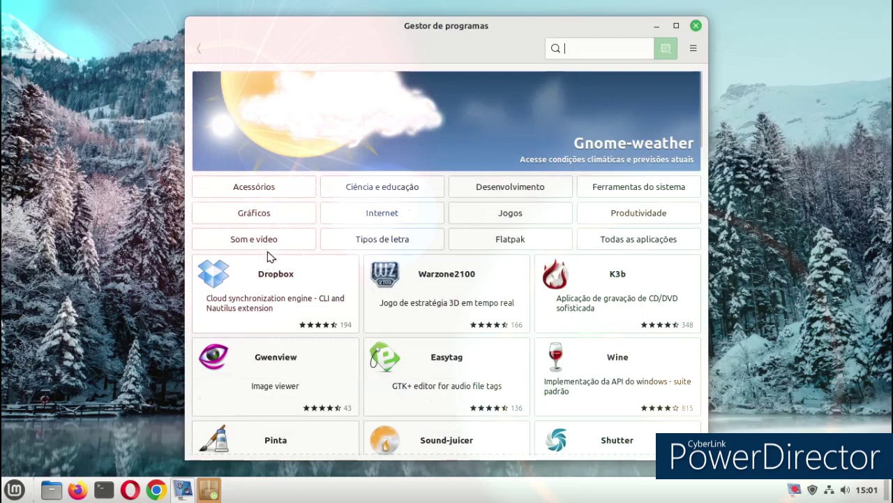
left_click(254, 213)
left_click(197, 51)
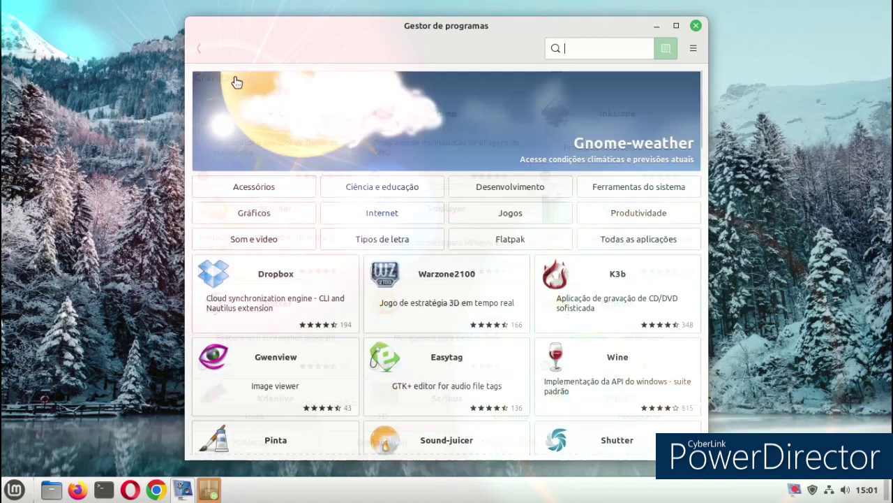
left_click(616, 240)
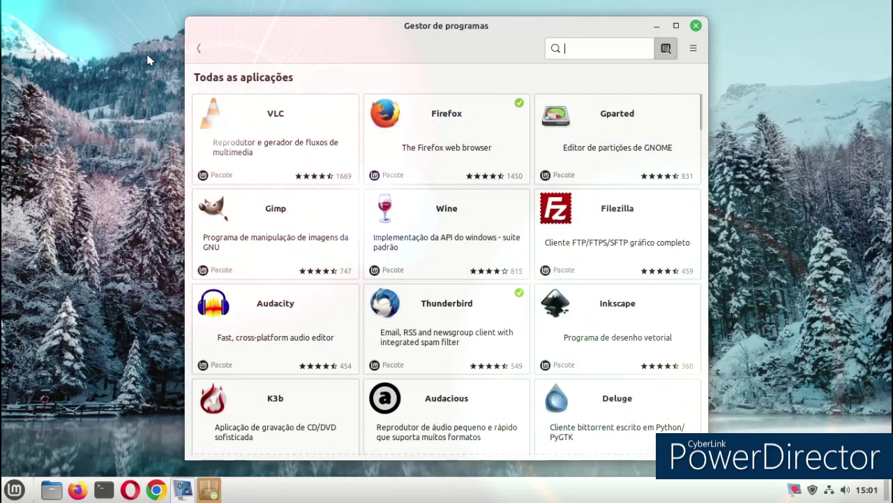
left_click(197, 51)
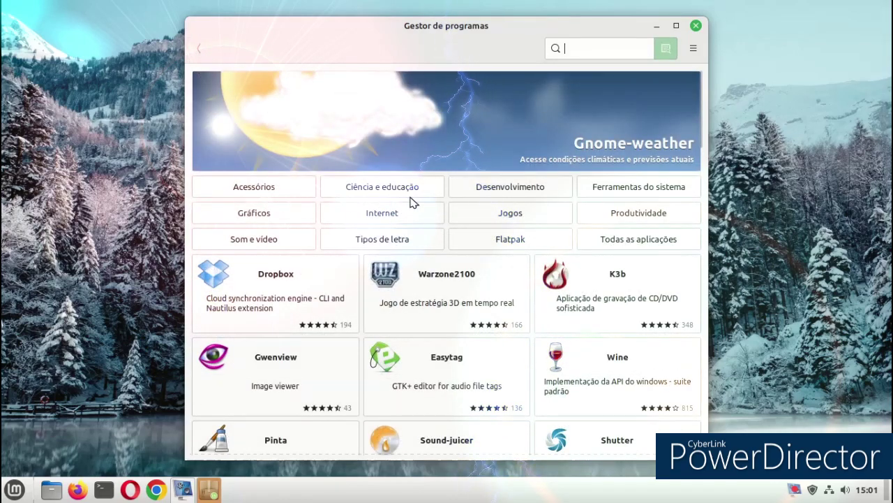
Browse the Internet, Produtividade and Ferramentas do sistema categories in turn, and close the software manager
left_click(408, 214)
left_click(199, 49)
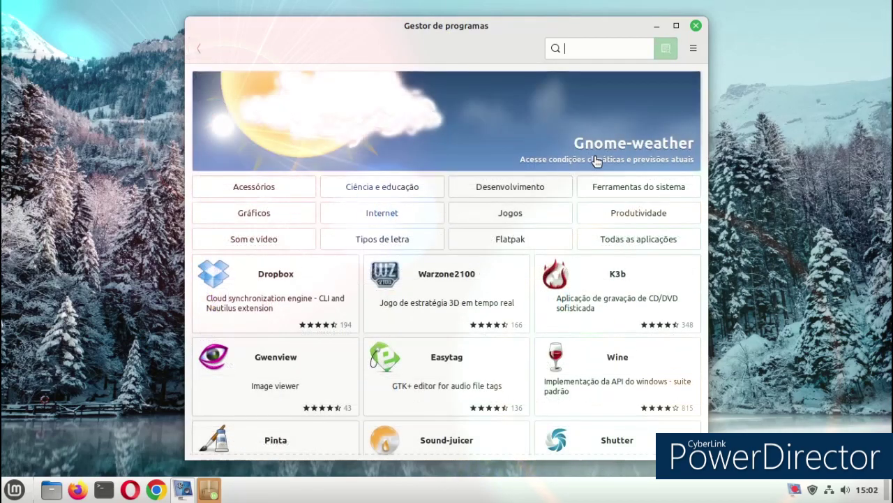
left_click(646, 219)
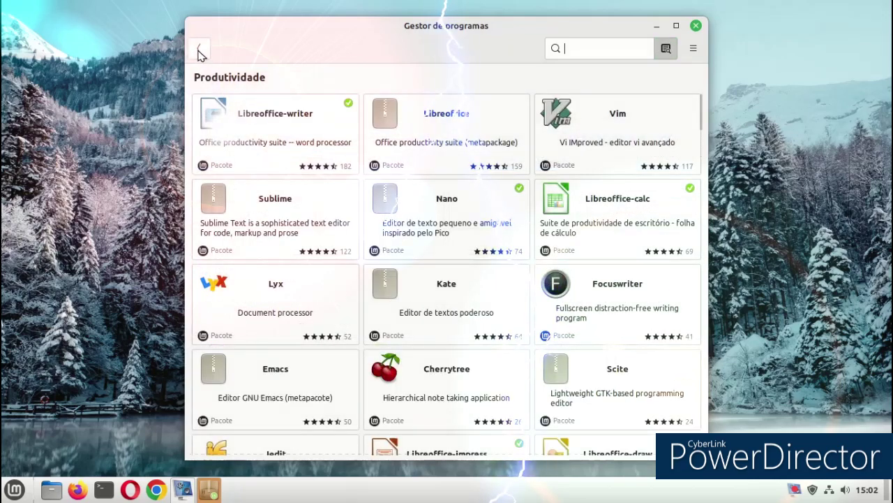
left_click(199, 50)
left_click(607, 192)
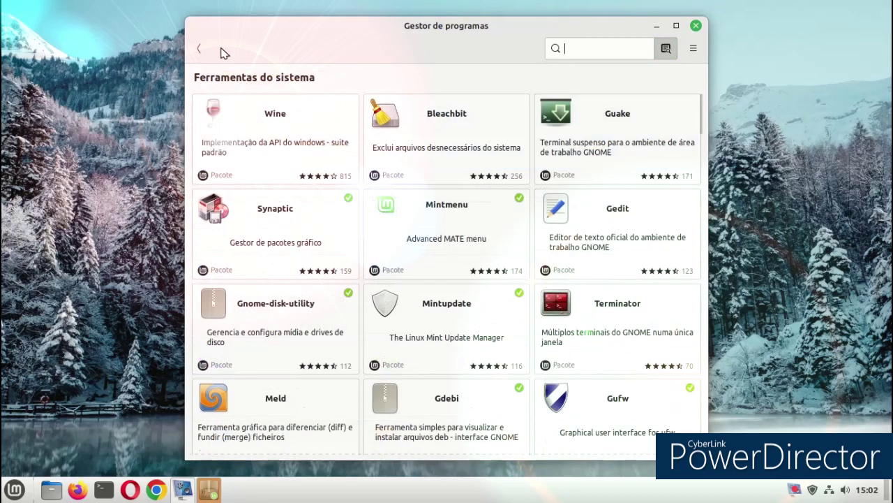
left_click(199, 51)
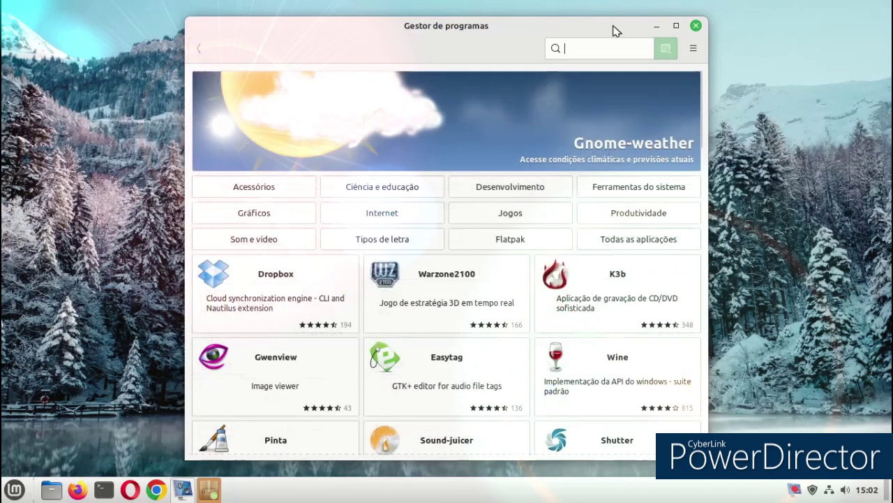
left_click(696, 25)
Open the display settings from the desktop, choose the 1368 × 768 (16:9) resolution, and close the window without applying it
right_click(514, 44)
left_click(310, 283)
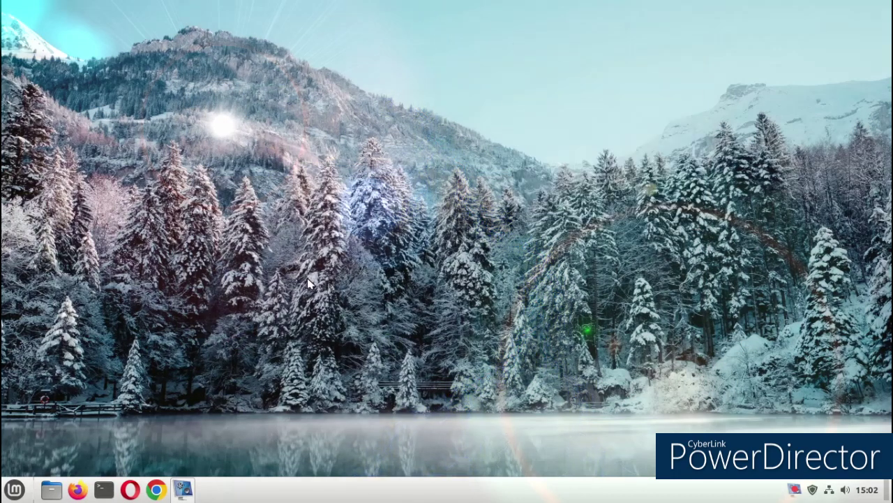
right_click(360, 182)
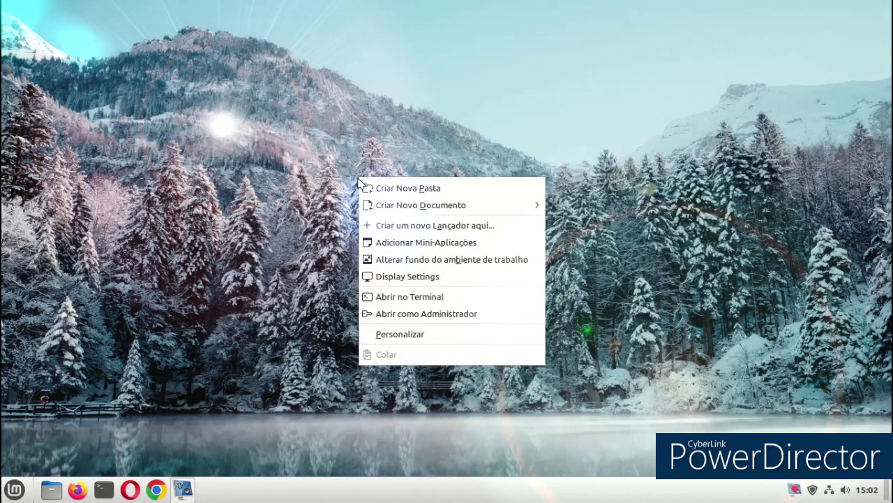
left_click(393, 279)
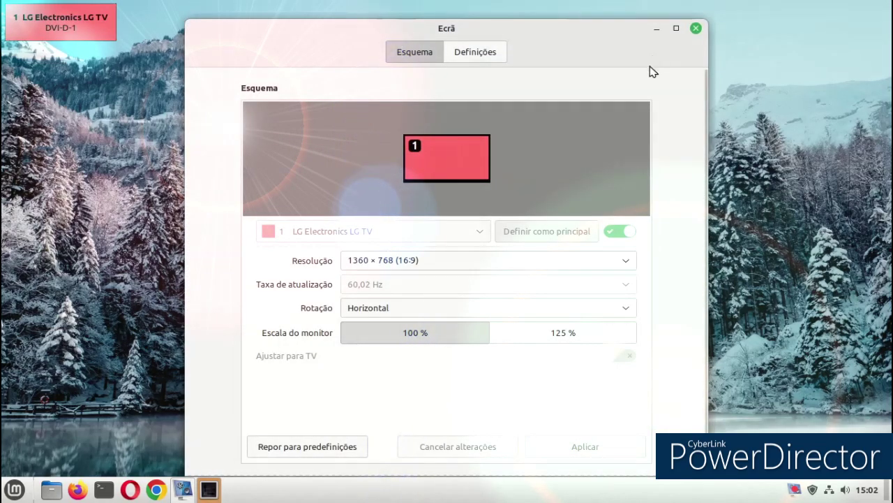
left_click(551, 269)
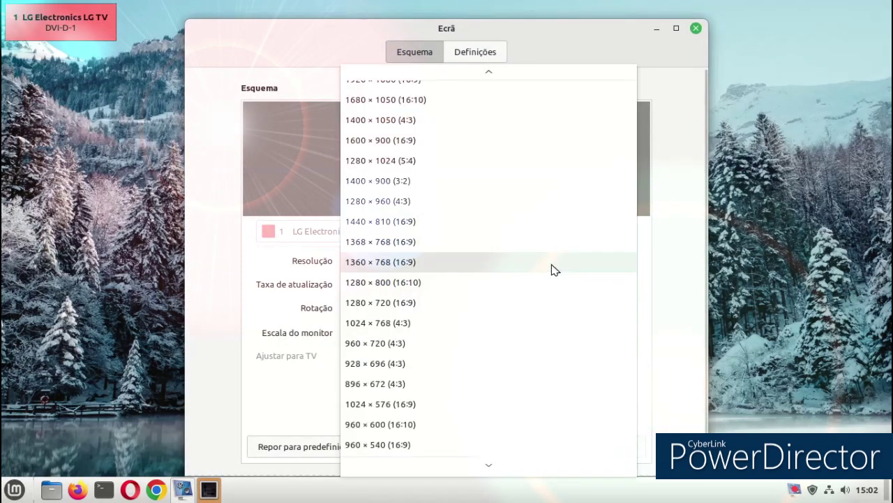
left_click(592, 246)
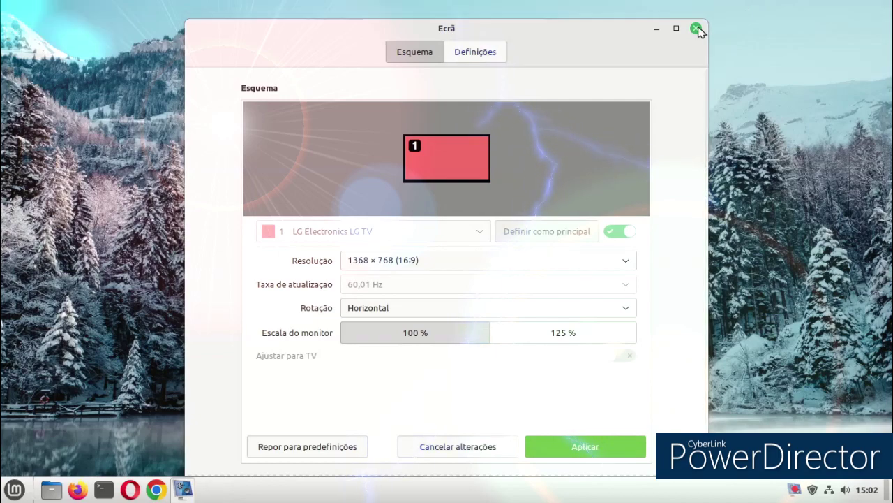
left_click(696, 28)
Open the desktop icon layout settings, check the icon size options without choosing another one, and close the window
right_click(393, 88)
left_click(434, 242)
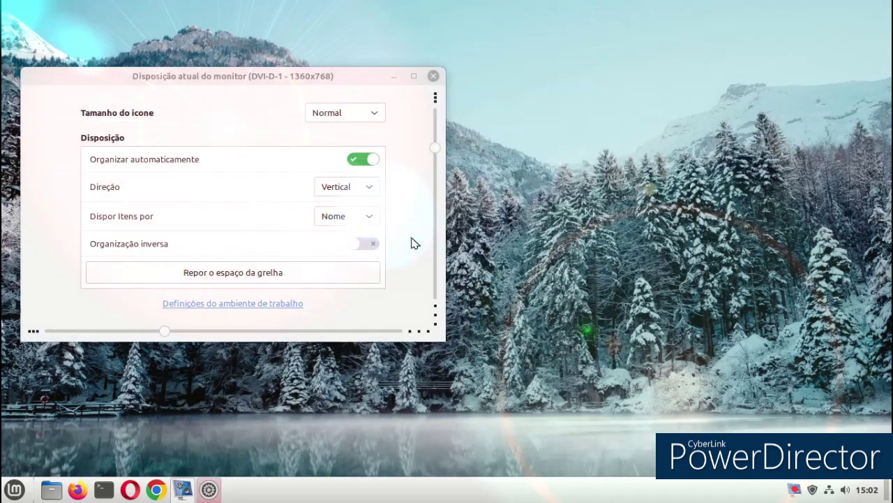
left_click_drag(202, 75, 395, 84)
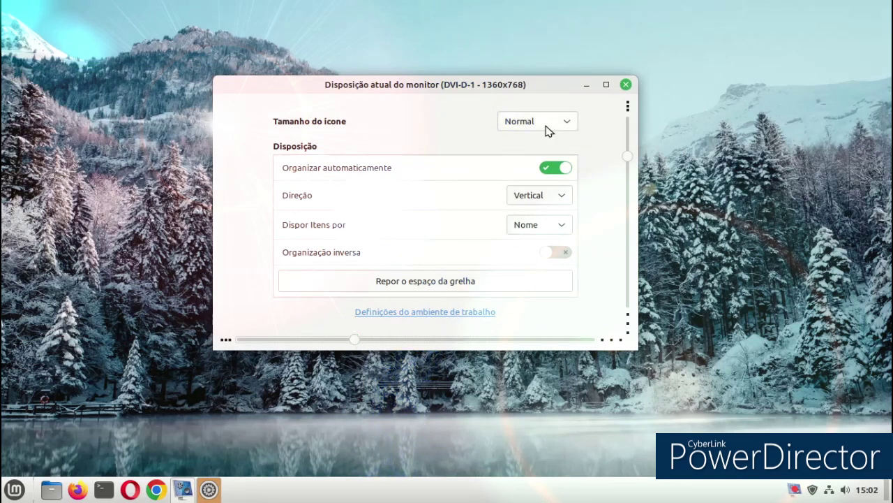
left_click(547, 128)
left_click(651, 106)
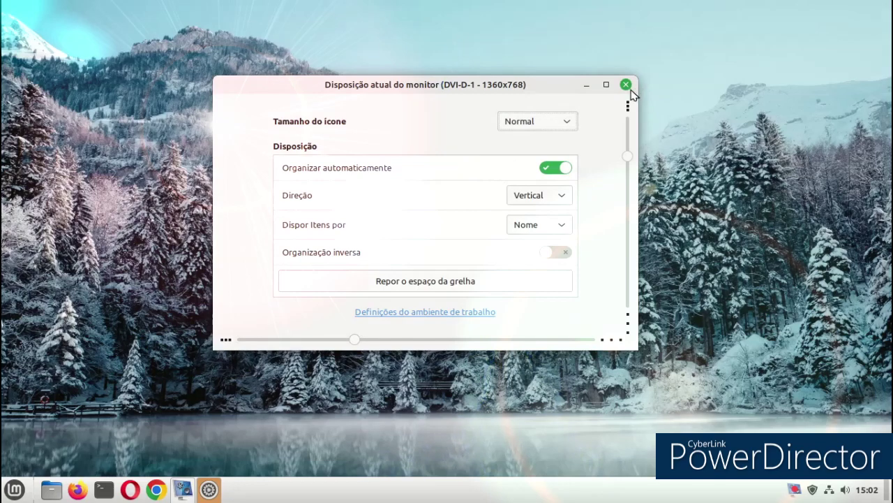
left_click(627, 86)
Change the desktop background to the Estonia image from the Vera collection, and close the backgrounds window
right_click(279, 134)
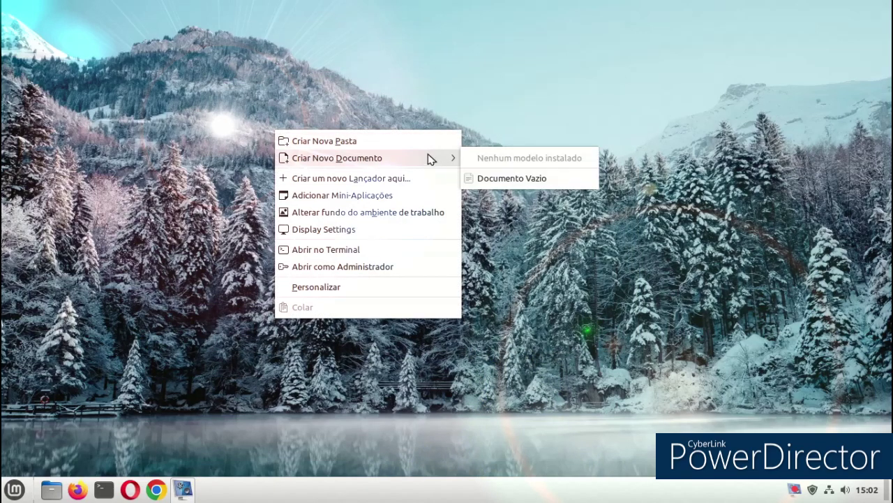
mouse_move(409, 156)
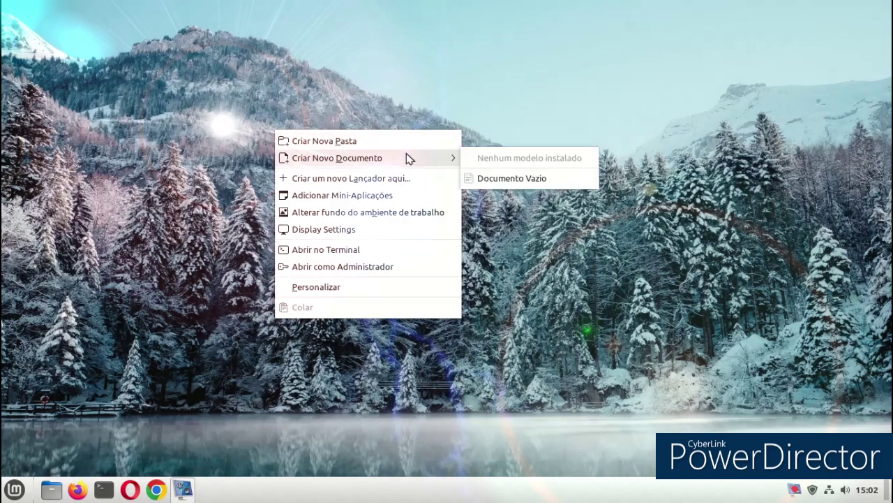
left_click(368, 212)
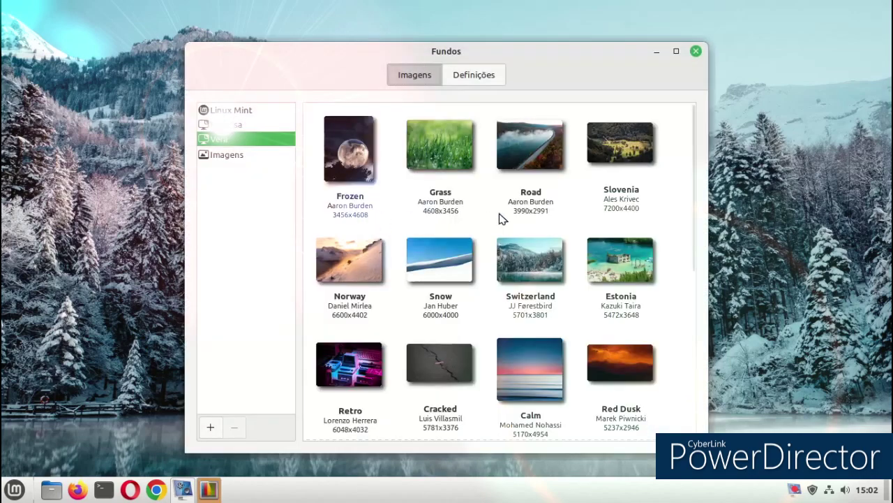
left_click(646, 288)
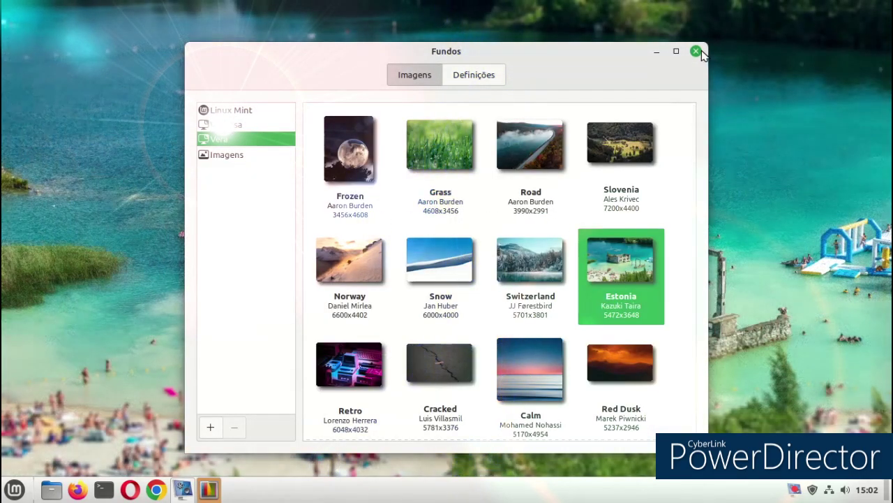
left_click(696, 51)
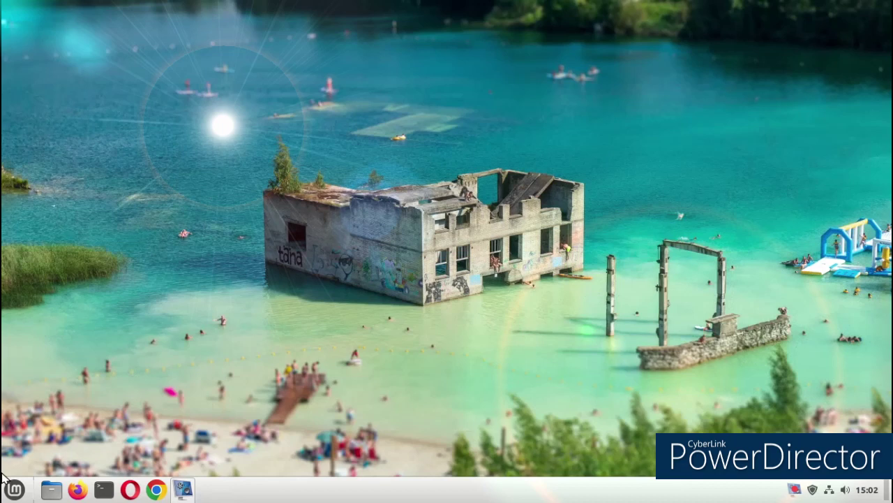
Change the desktop background to the India image from the Vera collection, and close the backgrounds window
right_click(356, 121)
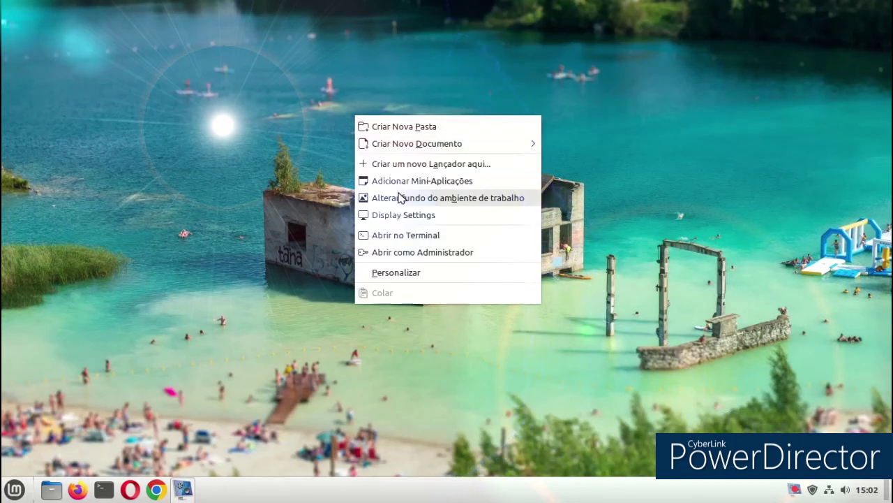
left_click(423, 198)
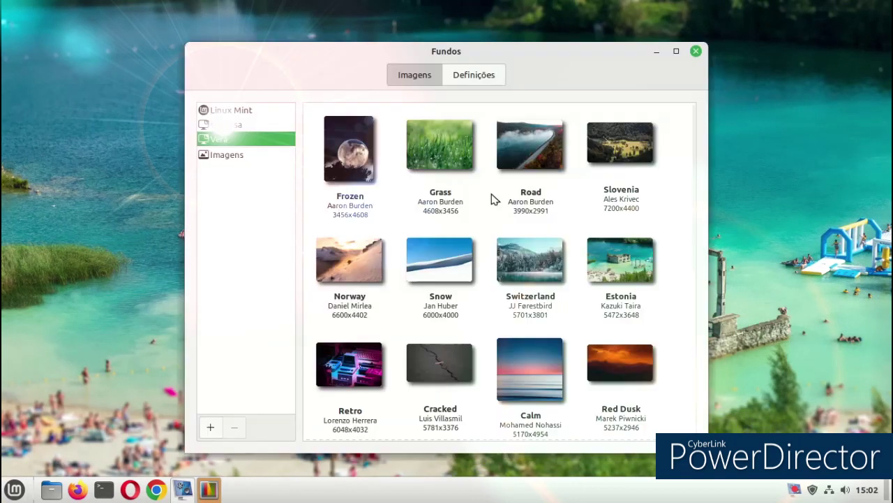
scroll(542, 270, "down", 3)
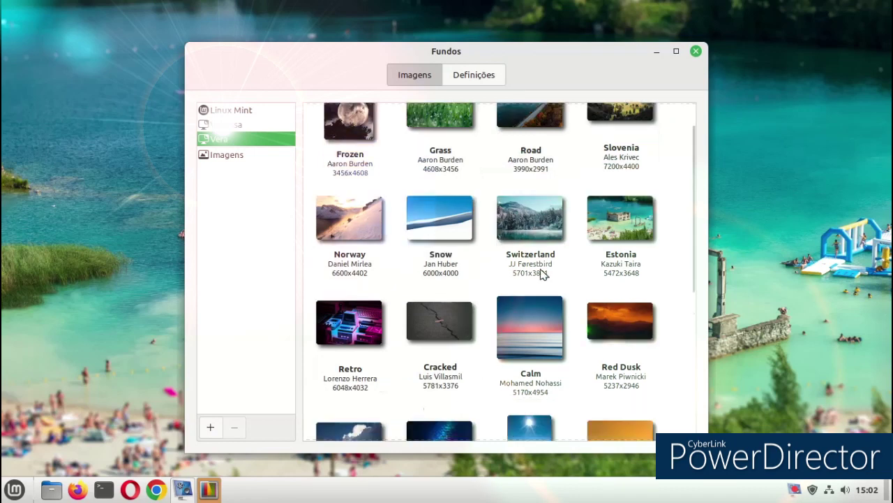
left_click(615, 343)
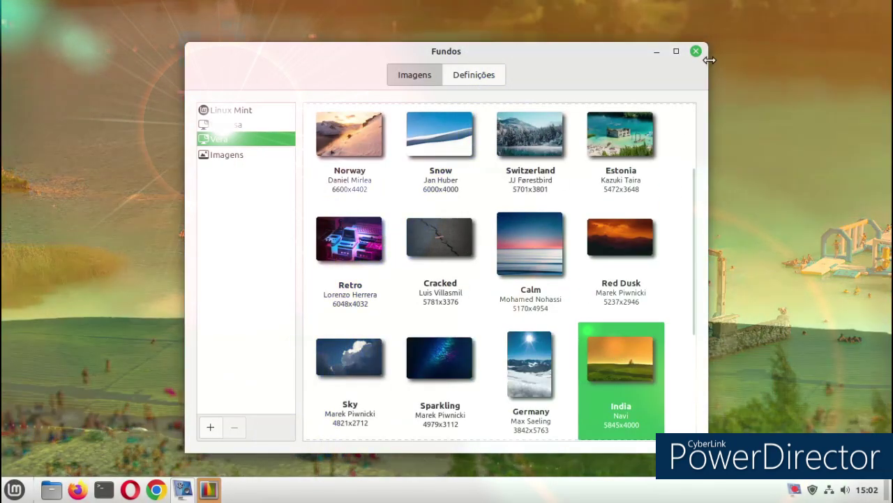
left_click(696, 52)
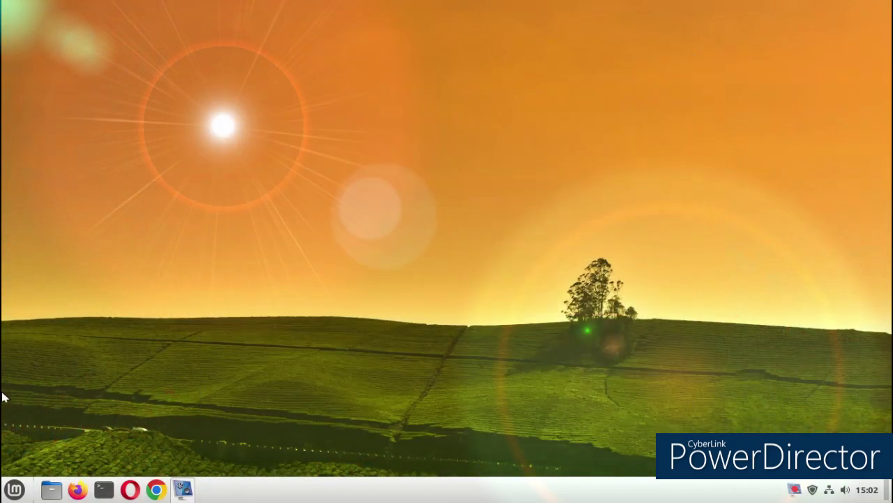
Browse the Administração and Preferências applications in the start menu, and open the welcome screen
left_click(13, 490)
mouse_move(112, 214)
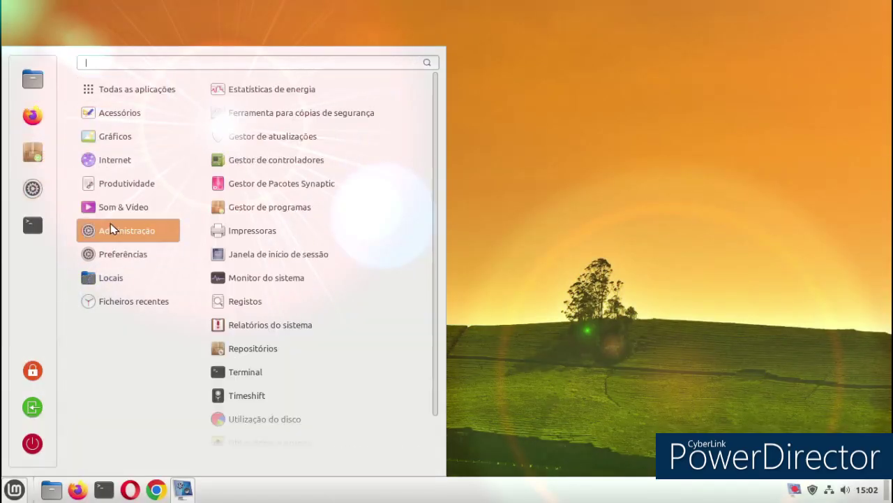
mouse_move(110, 256)
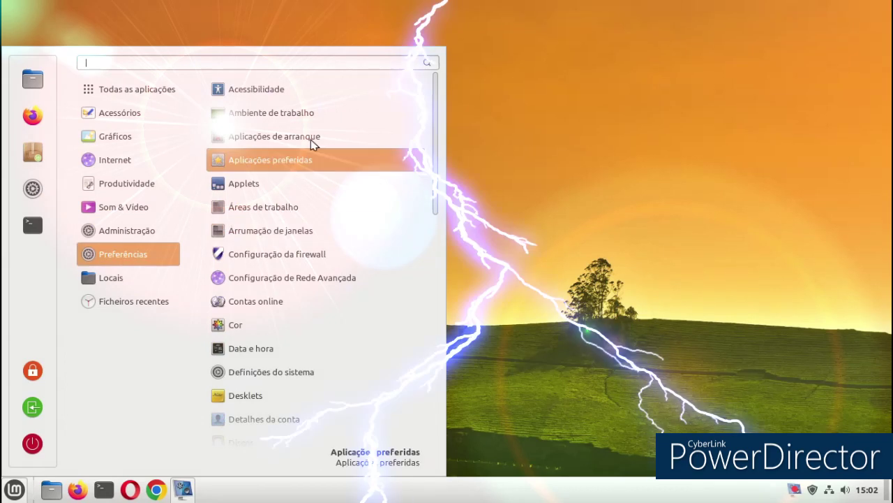
scroll(323, 168, "down", 3)
scroll(322, 172, "down", 4)
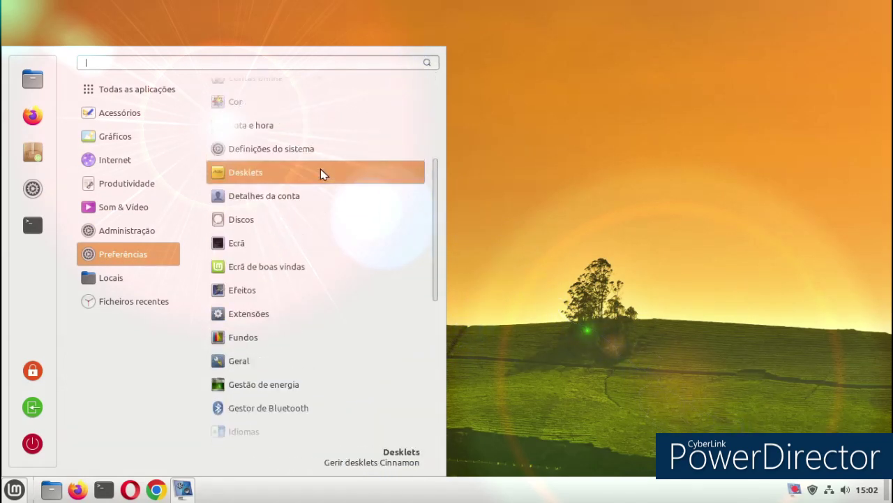
left_click(307, 243)
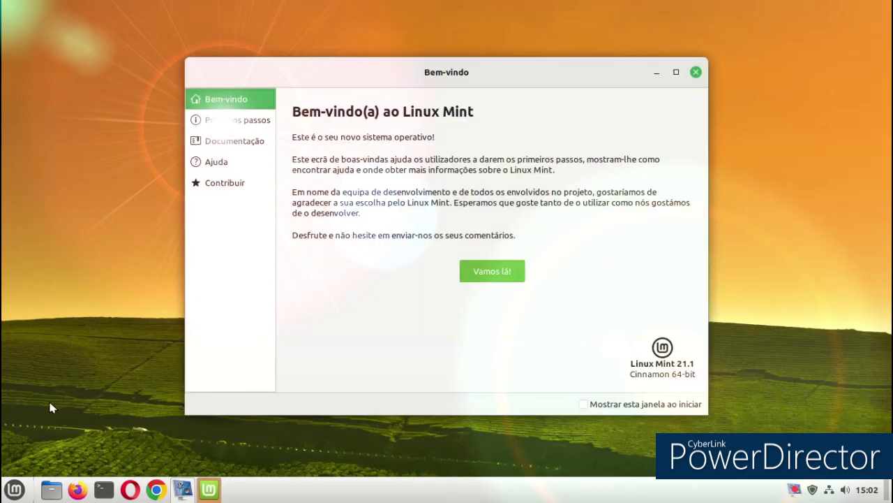
View the software manager's start page, close it, and look at its entry in the start menu
left_click(14, 488)
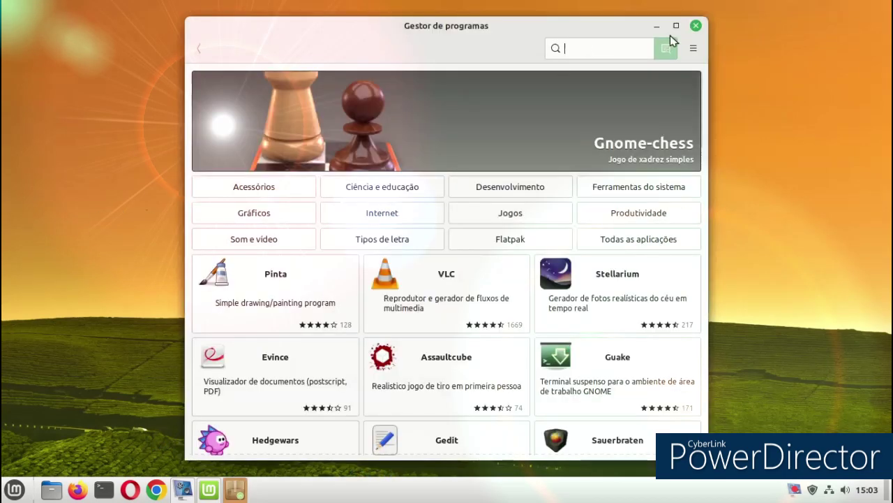
left_click(697, 26)
left_click(14, 489)
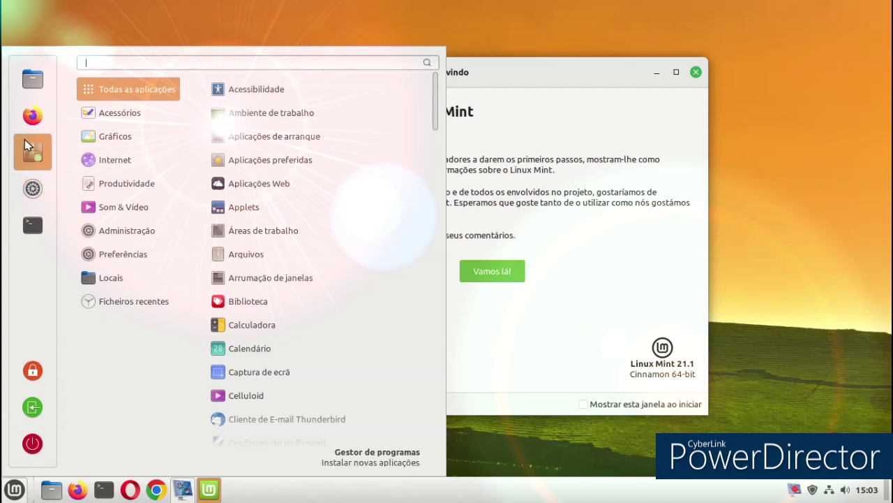
left_click(119, 42)
Turn the background slideshow on and off again in the desktop background settings, and close the window
right_click(75, 88)
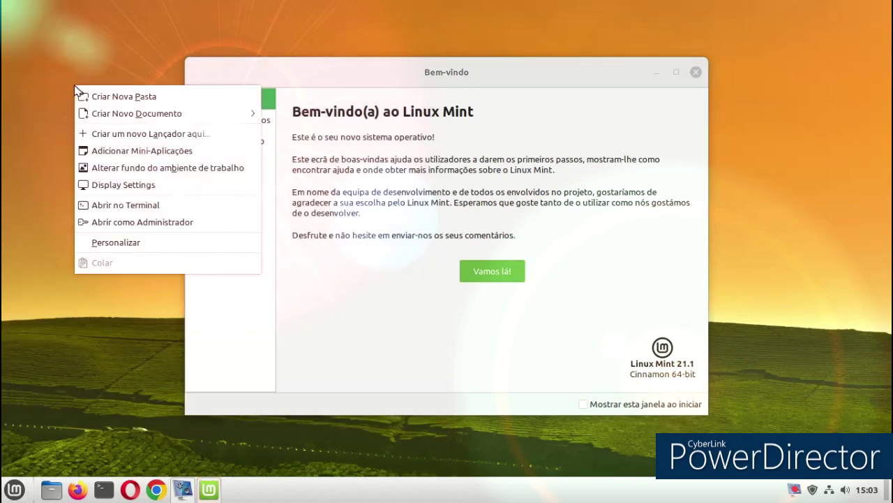
left_click(136, 170)
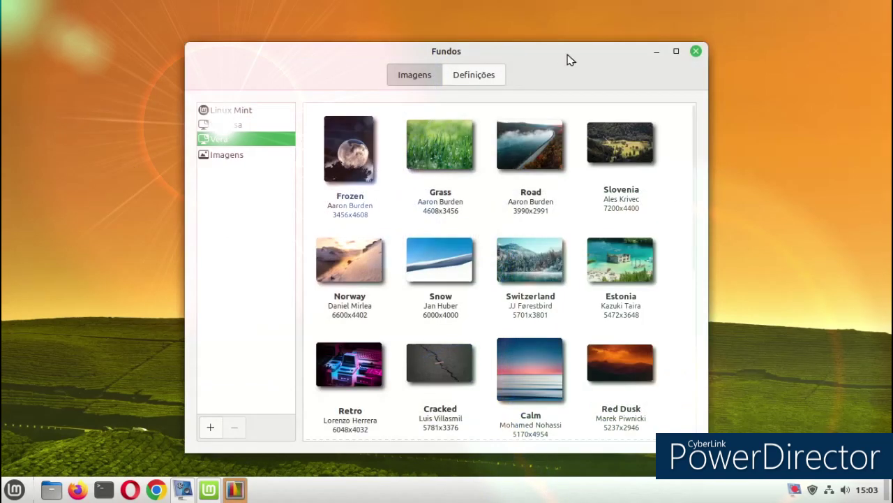
left_click(458, 77)
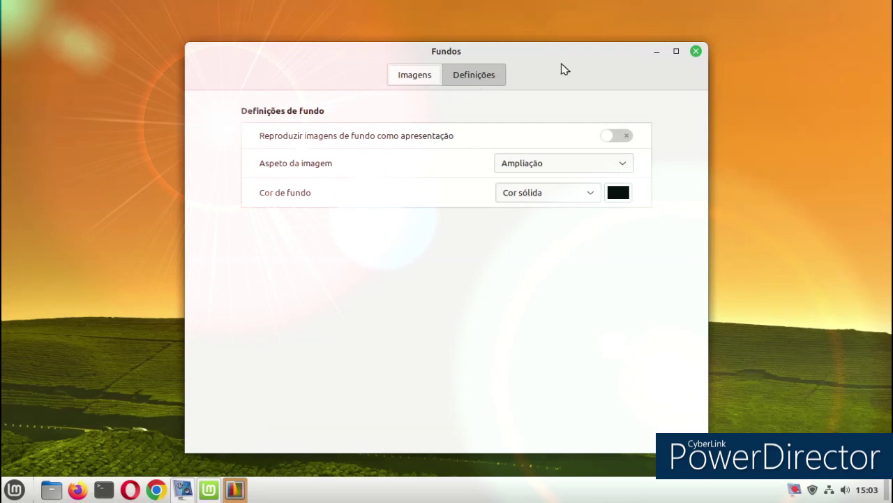
left_click(631, 135)
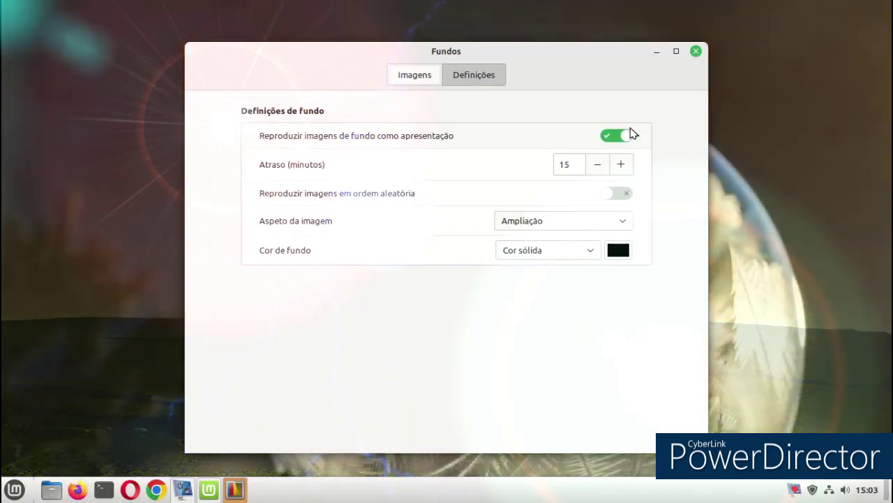
left_click(623, 136)
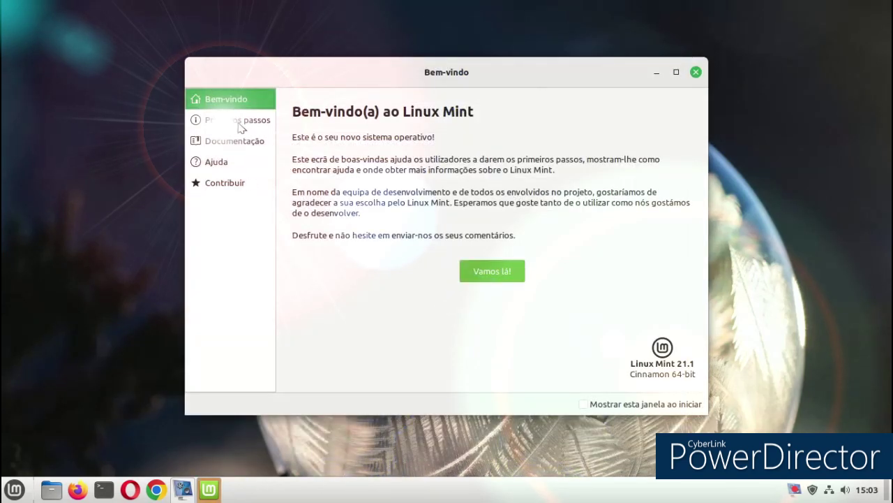
In the welcome screen's first steps, switch the desktop to the dark theme with the purple colour and the Moderno panel layout
left_click(239, 123)
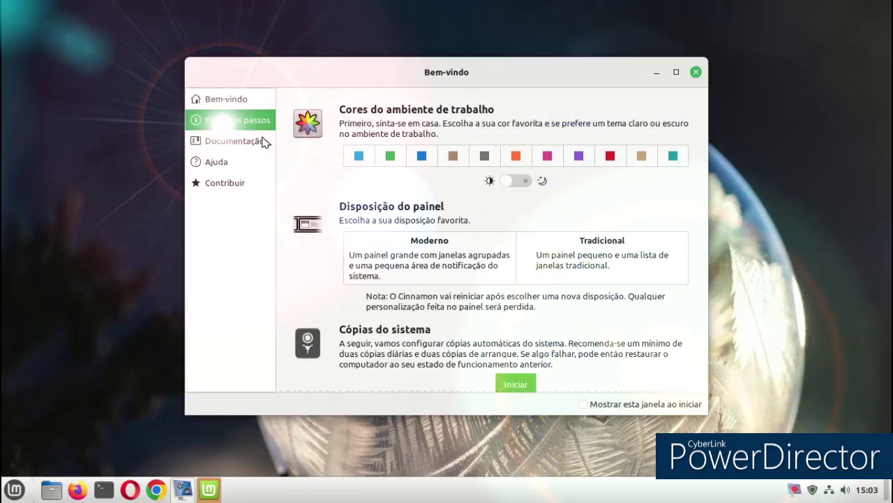
left_click(528, 181)
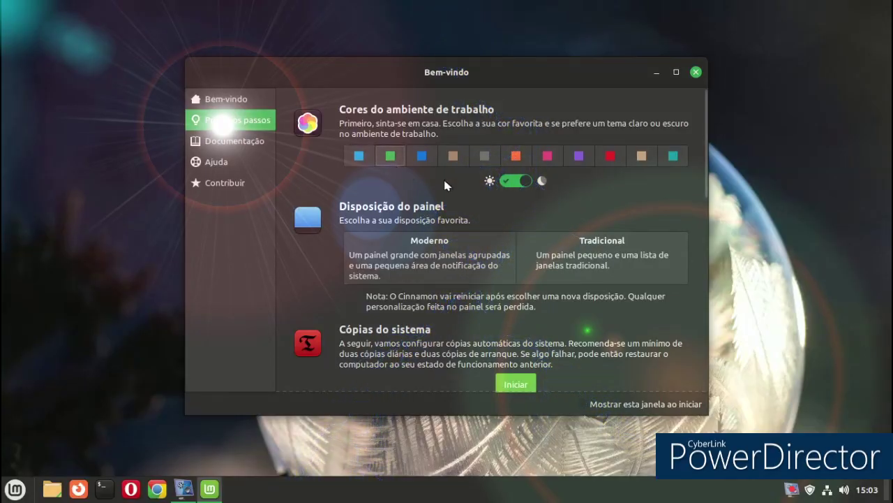
left_click(547, 157)
left_click(579, 156)
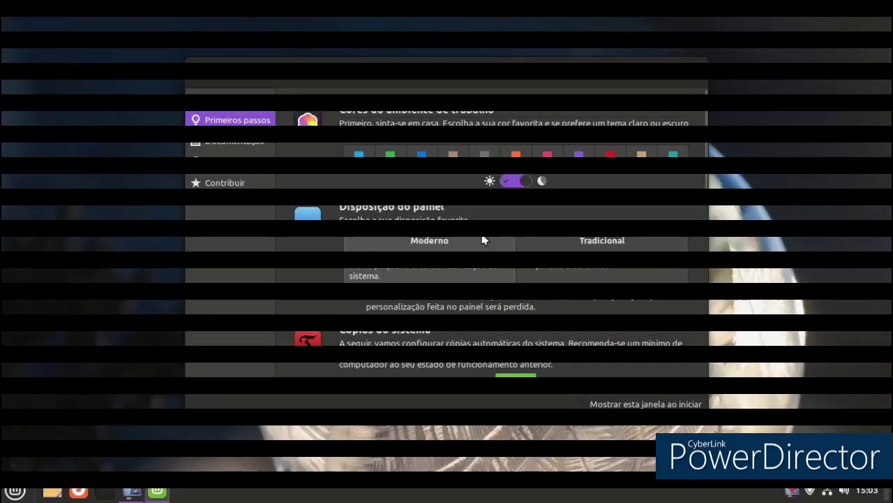
Check the restyled start menu, and examine the welcome screen's remaining first steps on backups, drivers, codecs, updates and programs
left_click(15, 488)
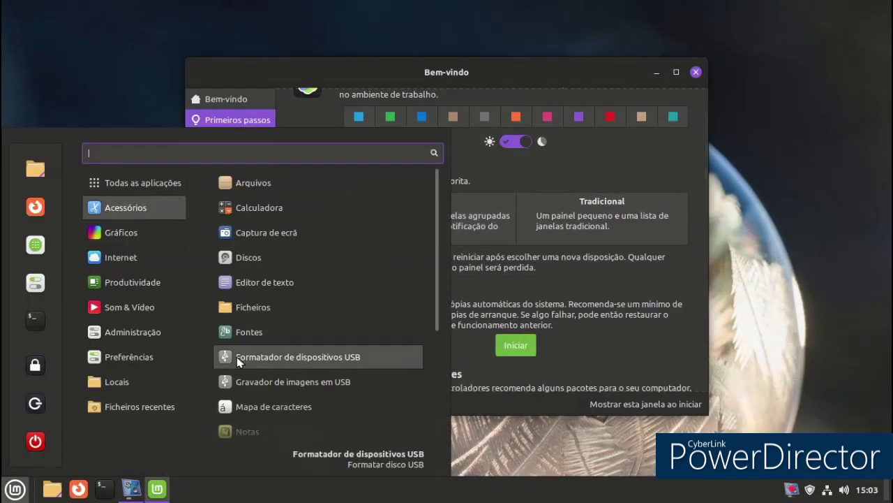
left_click(510, 437)
scroll(450, 278, "down", 1)
scroll(450, 278, "down", 2)
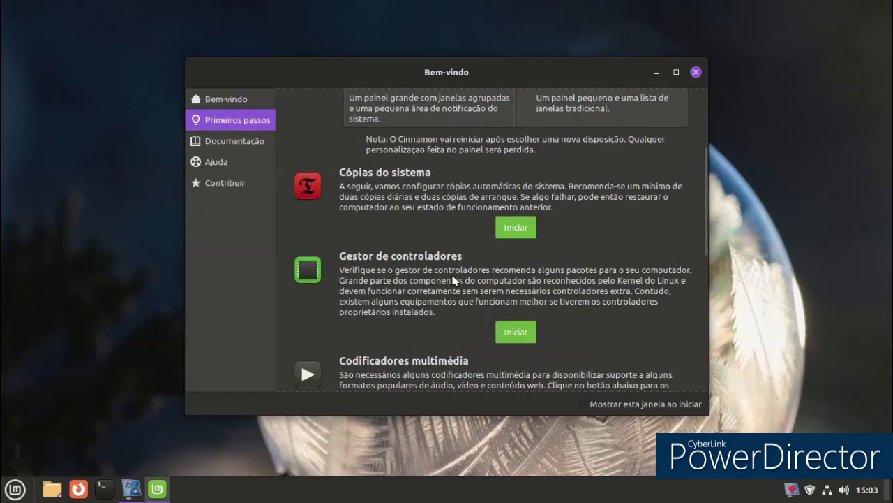
scroll(452, 276, "down", 2)
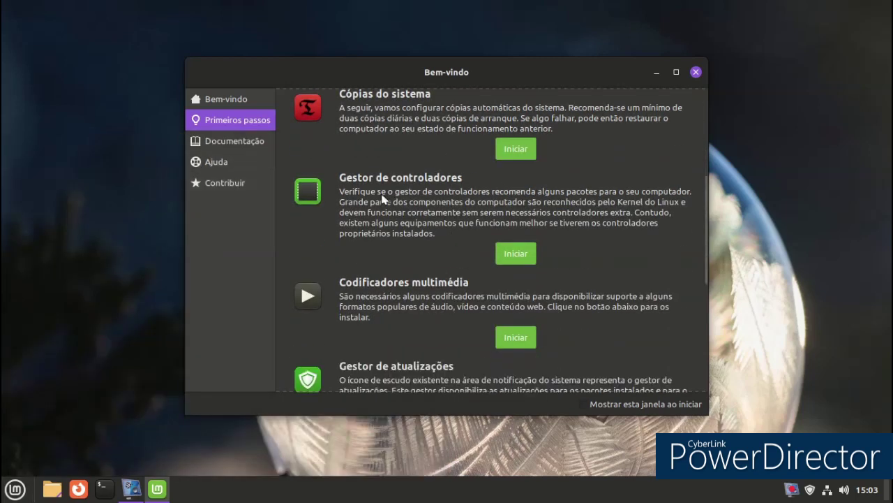
scroll(384, 201, "down", 4)
scroll(400, 203, "down", 2)
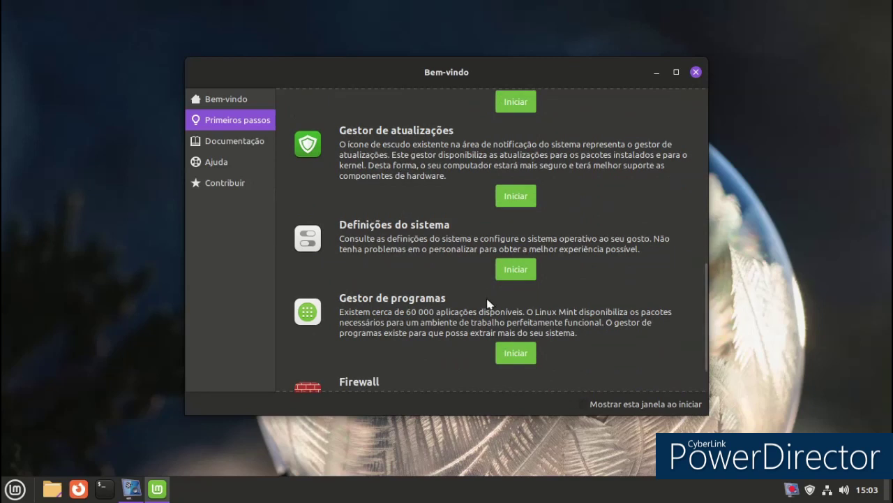
Open the system settings from the welcome screen, set the theme's mouse pointer to Adwaita, and close the settings
left_click(500, 271)
left_click(391, 140)
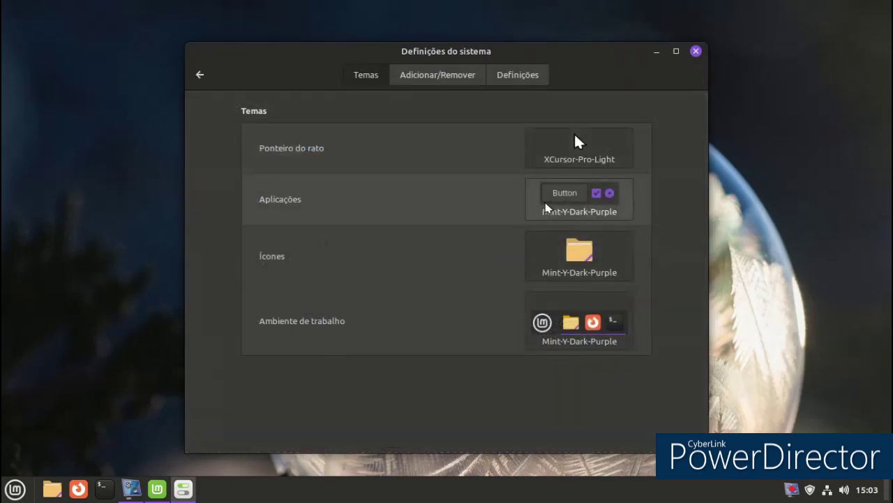
left_click(559, 166)
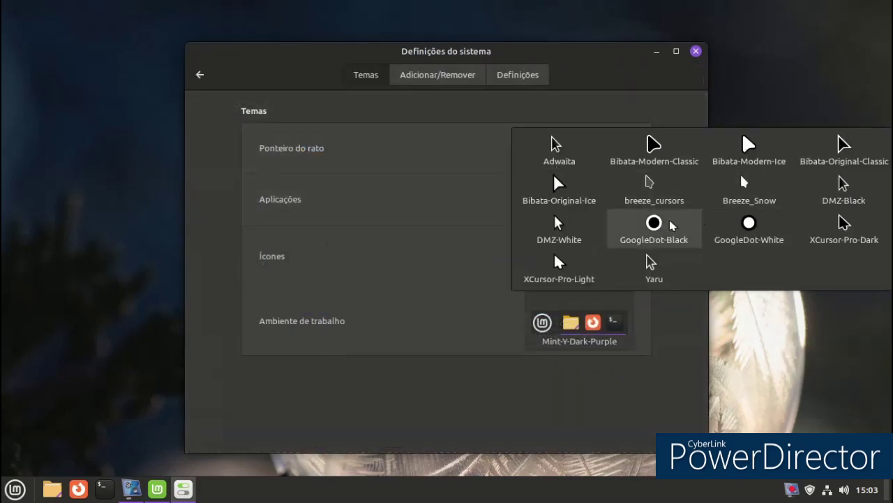
left_click(562, 146)
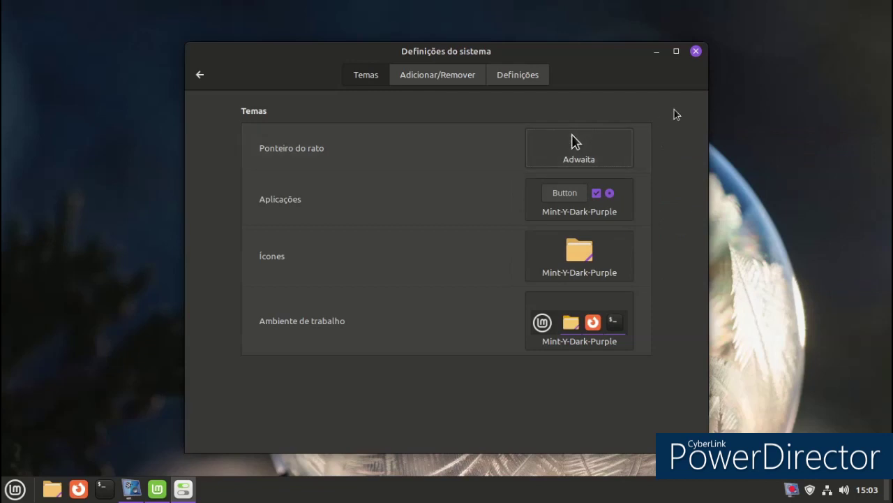
left_click(695, 50)
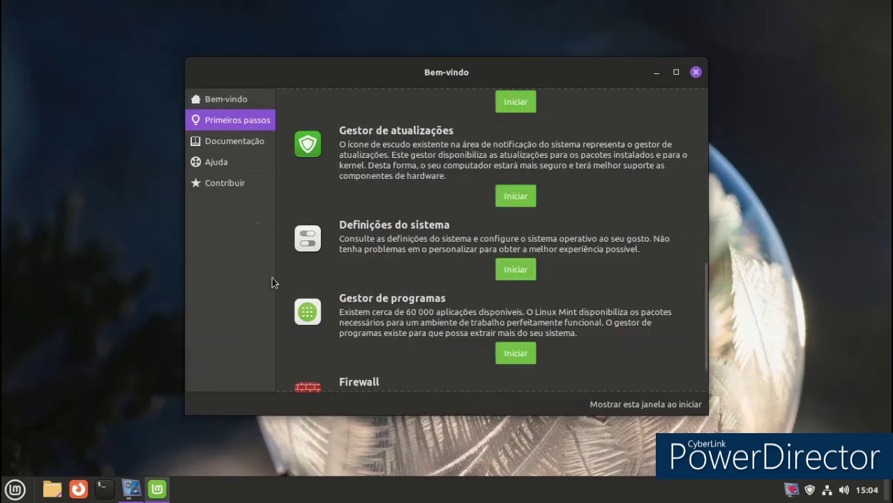
View the documentation, help and contribution pages of the welcome screen, and close it
left_click(239, 145)
left_click(207, 160)
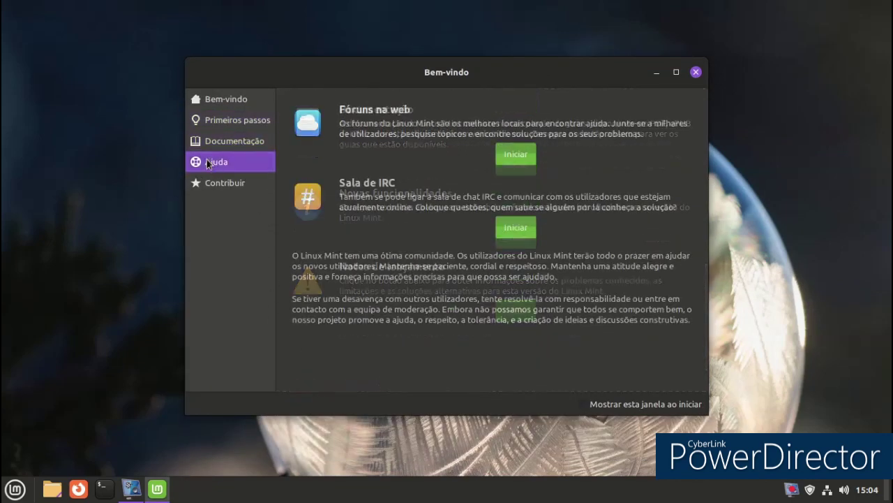
left_click(215, 182)
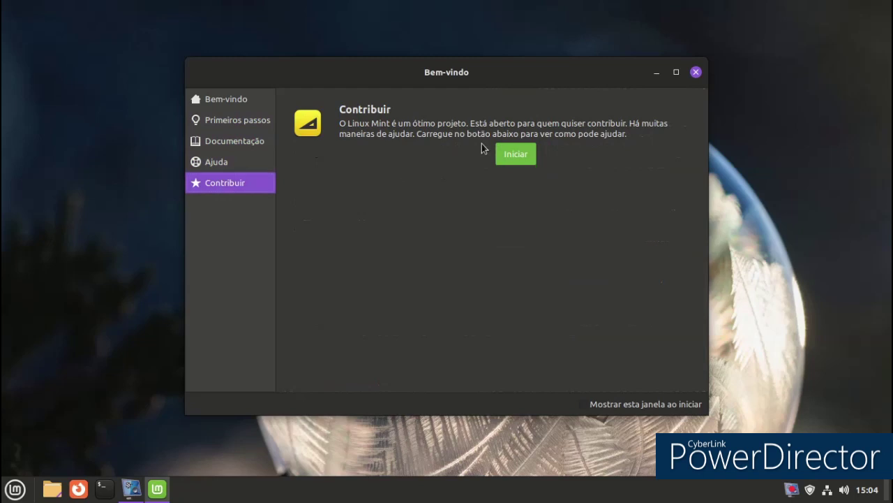
left_click(696, 73)
Try the Grass image, change the desktop background to Norway from the Vera collection, and close the backgrounds window
right_click(442, 115)
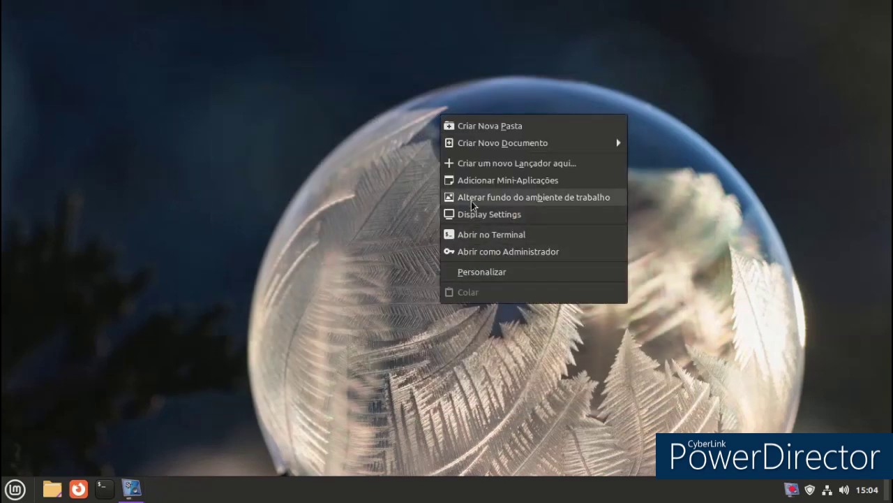
left_click(472, 201)
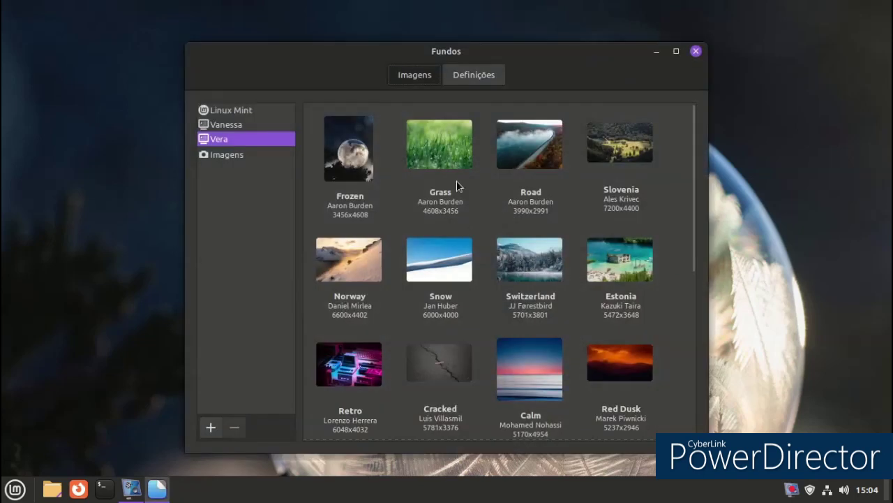
left_click(451, 160)
left_click(353, 259)
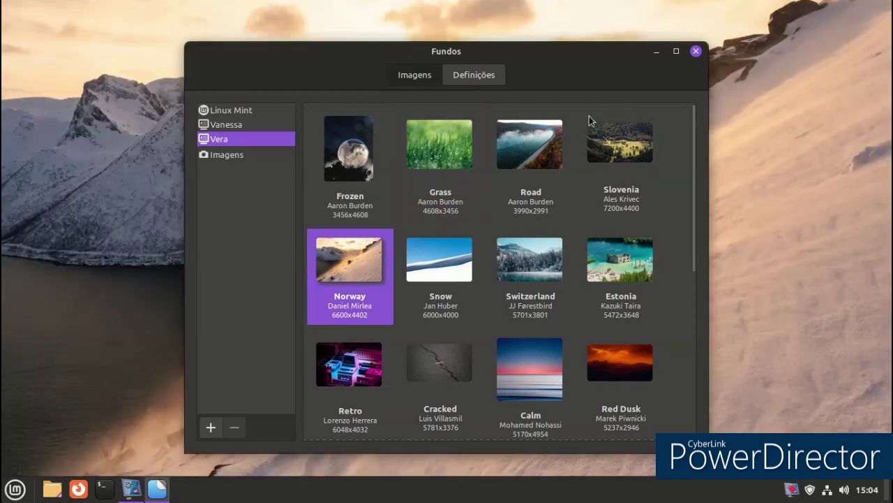
left_click(696, 52)
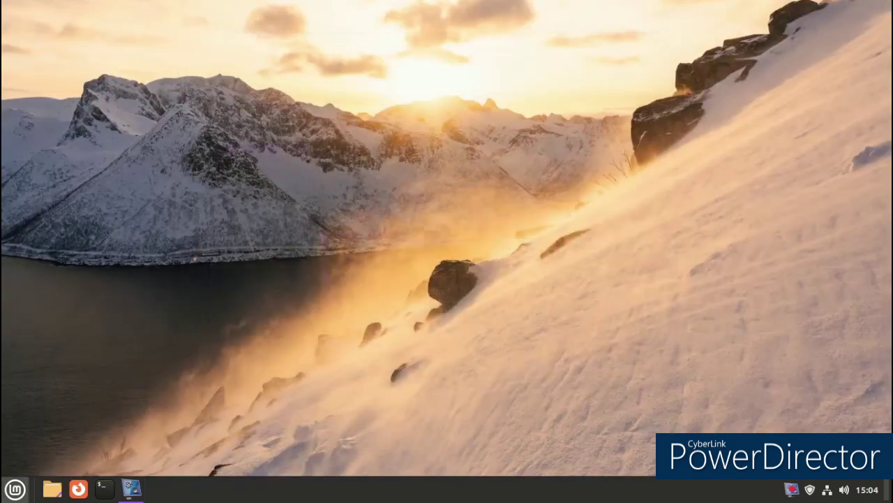
Open the calculator from the Acessórios category of the start menu
key("super")
mouse_move(153, 308)
mouse_move(187, 212)
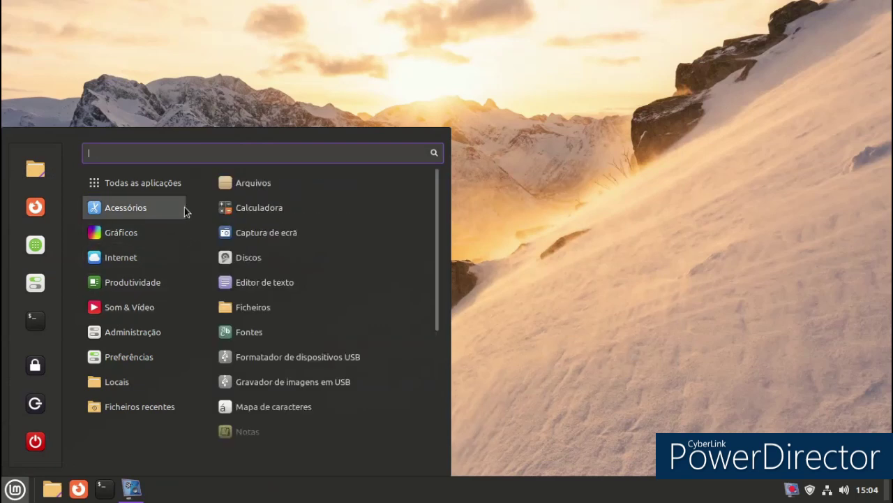
left_click(290, 210)
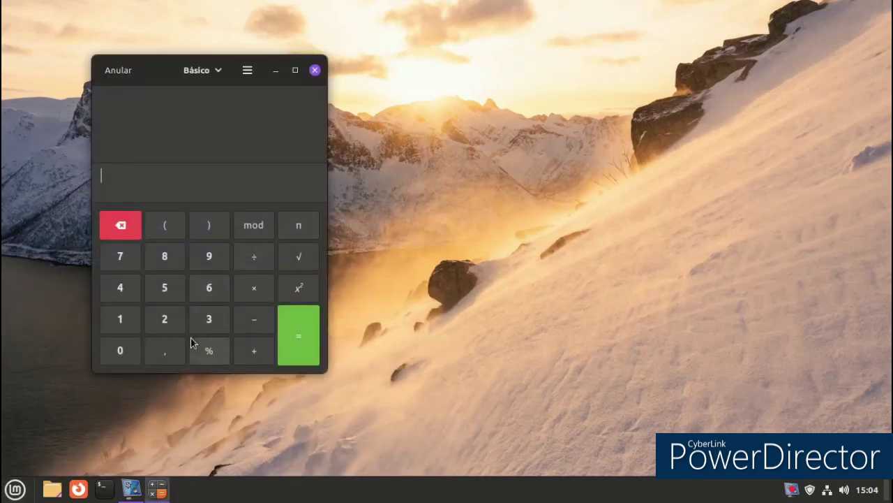
Calculate 21+21 in the calculator
left_click(173, 323)
left_click(129, 320)
left_click(255, 353)
left_click(166, 318)
left_click(113, 317)
left_click(307, 344)
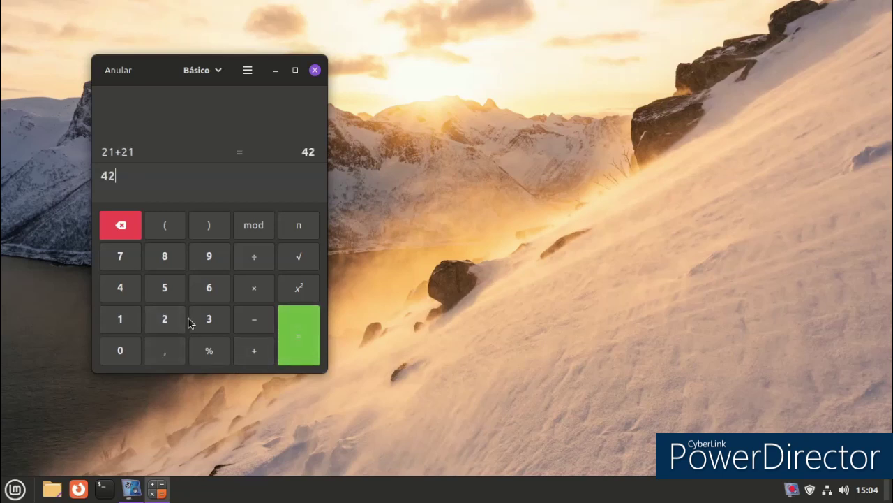
Calculate 63+85, and set the calculator's number format to Engenharia
left_click(202, 292)
left_click(200, 320)
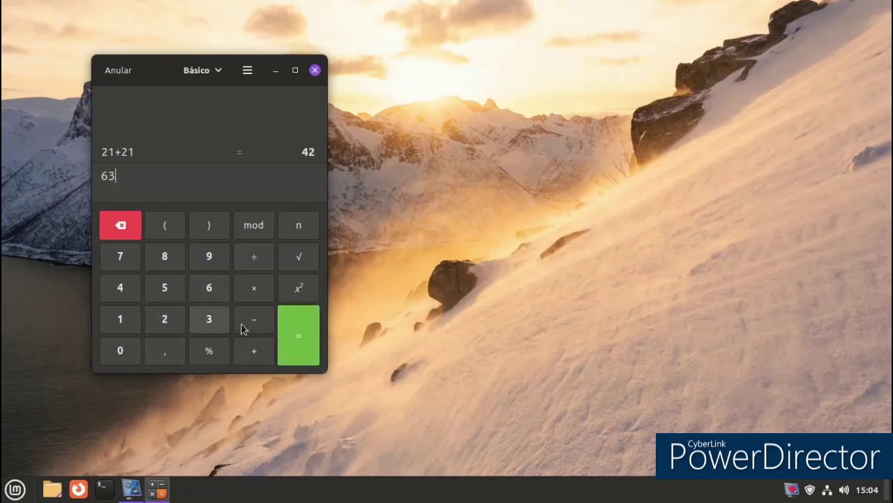
left_click(242, 350)
left_click(168, 286)
left_click(295, 330)
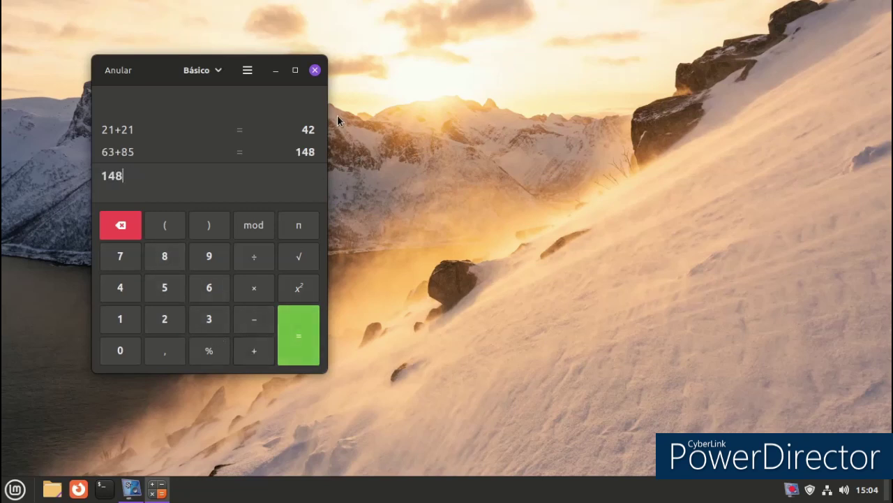
left_click(254, 77)
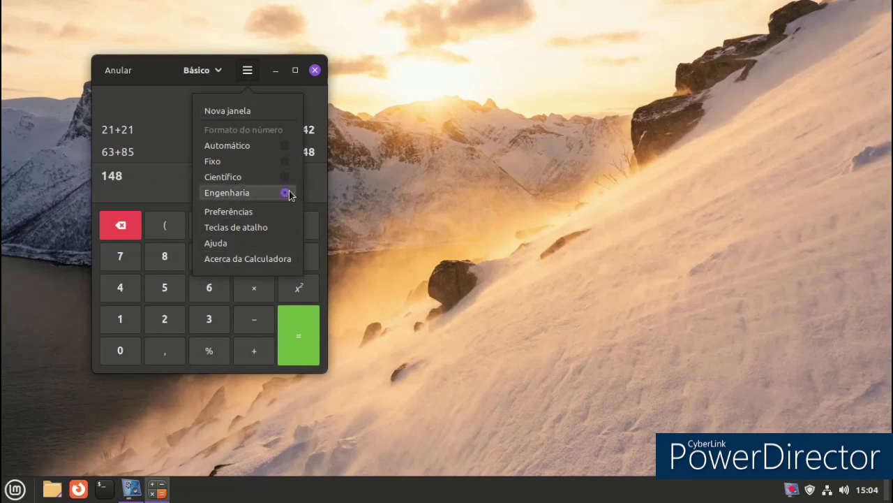
left_click(292, 284)
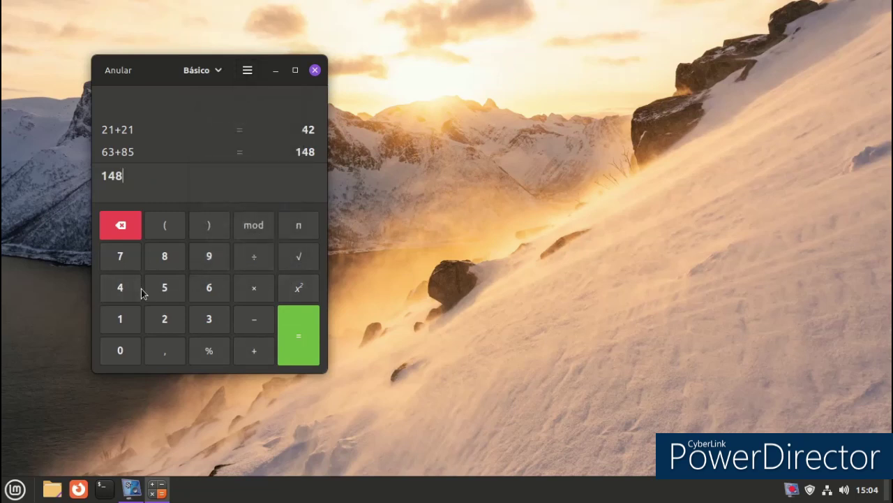
Close the calculator and open the system monitor from the Administração category of the start menu
left_click(313, 72)
left_click(16, 490)
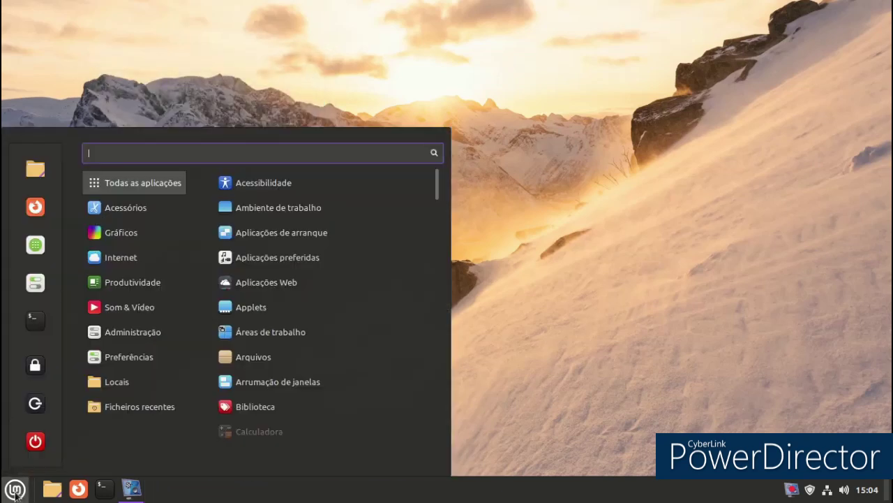
mouse_move(177, 338)
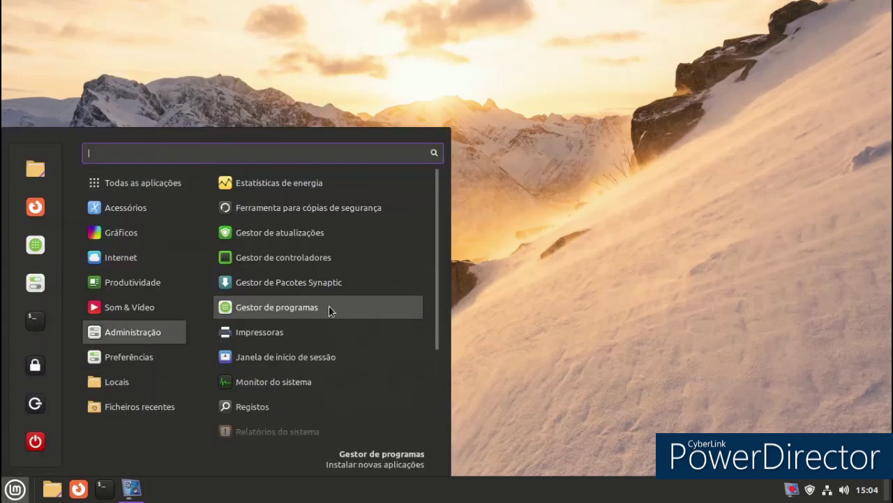
scroll(337, 307, "down", 3)
left_click(354, 308)
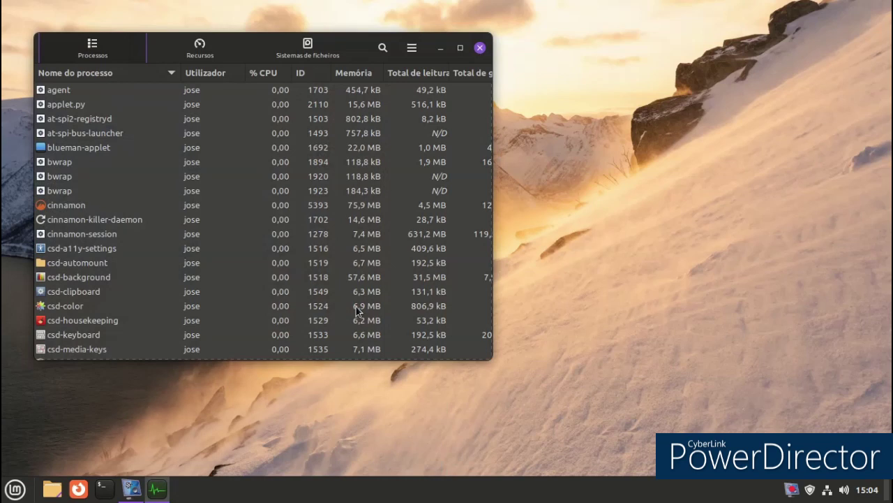
Examine the Recursos and Sistemas de ficheiros views of the system monitor, and close it
left_click_drag(248, 35, 396, 103)
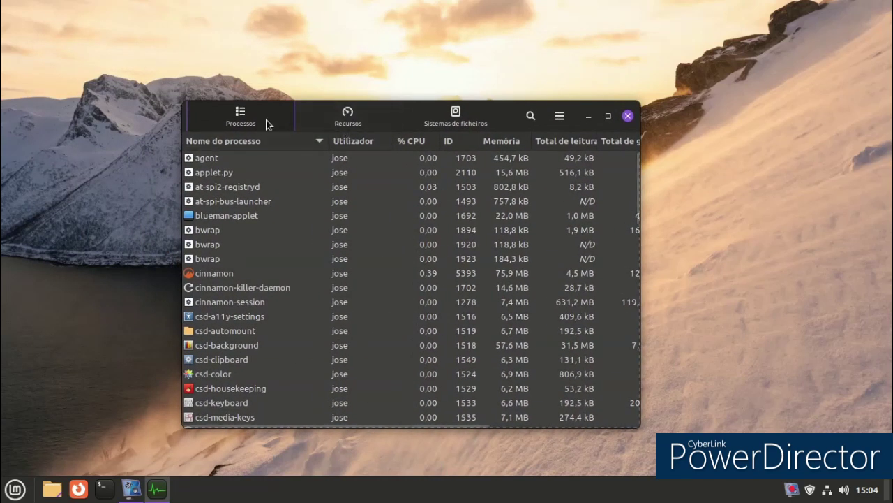
left_click(318, 120)
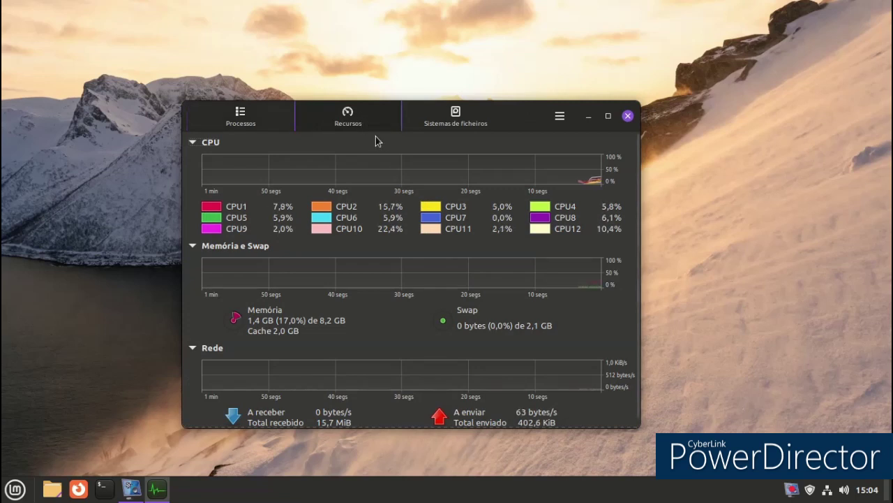
left_click(426, 120)
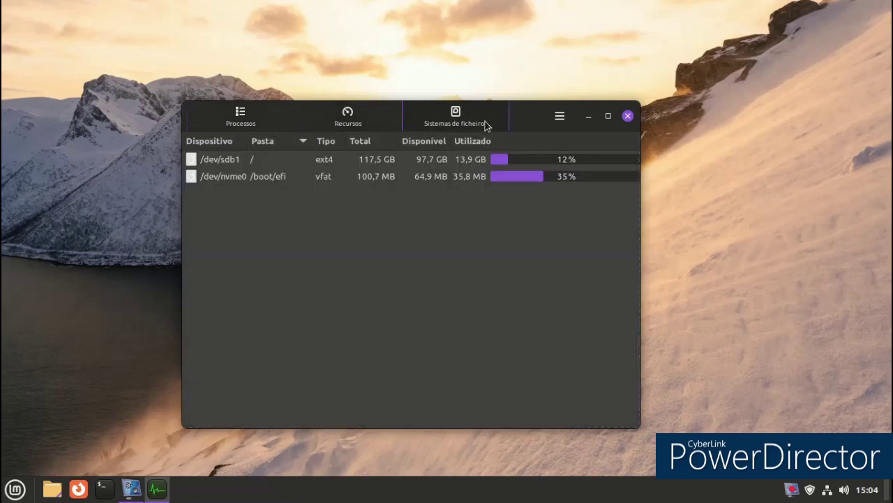
left_click(555, 119)
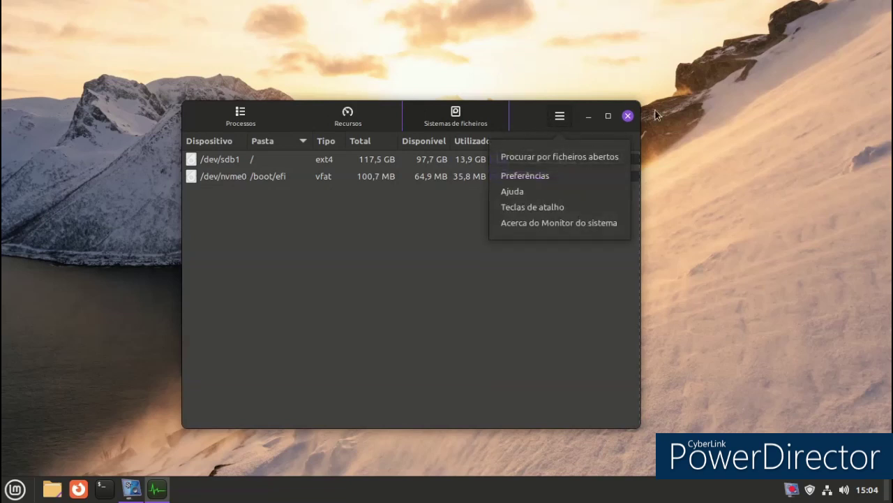
left_click(629, 116)
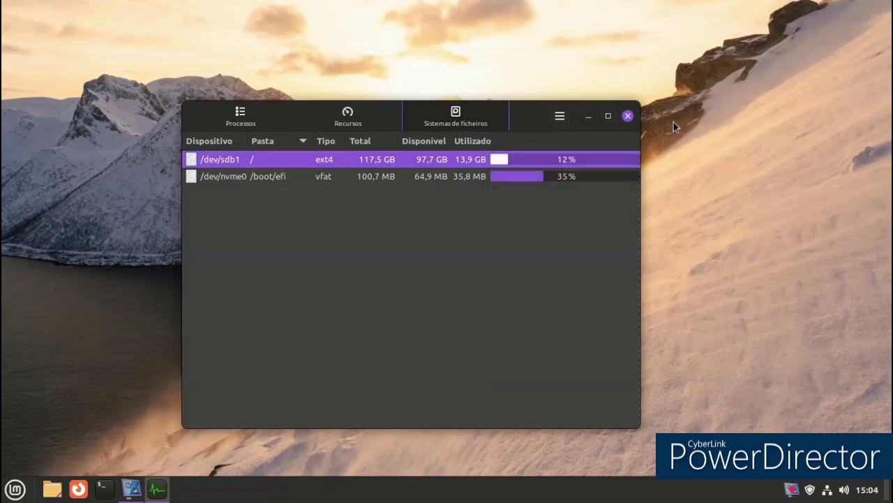
left_click(630, 117)
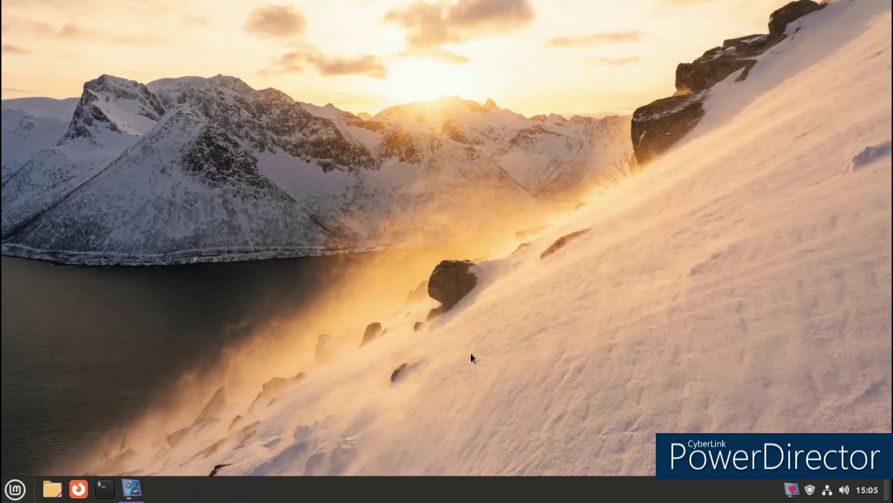
Move the panel to the top edge of the desktop, with panel edit mode on only for the move
right_click(334, 488)
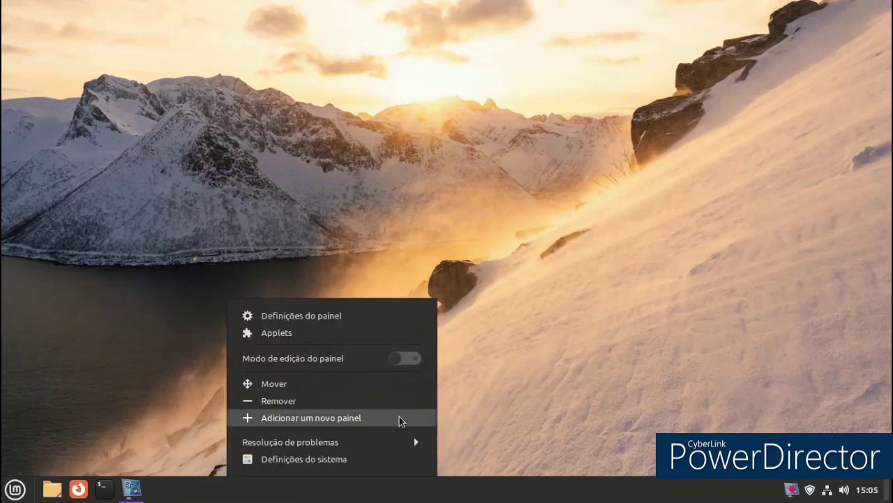
left_click(428, 362)
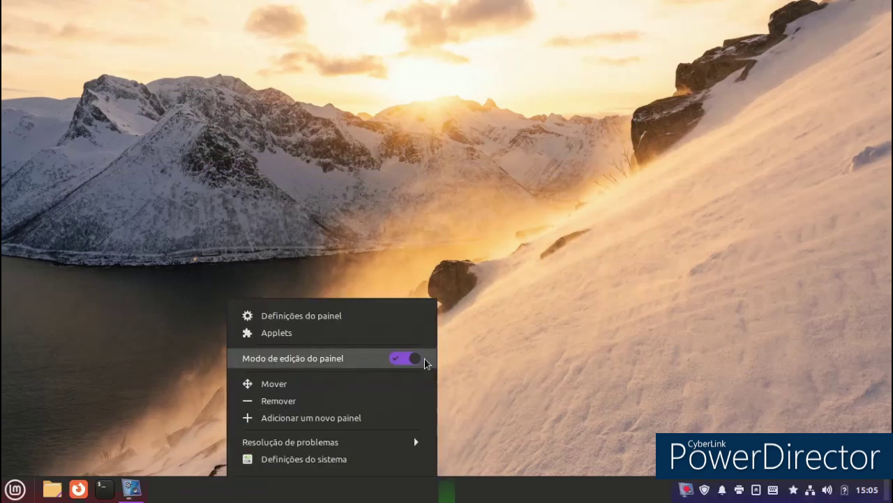
left_click(347, 384)
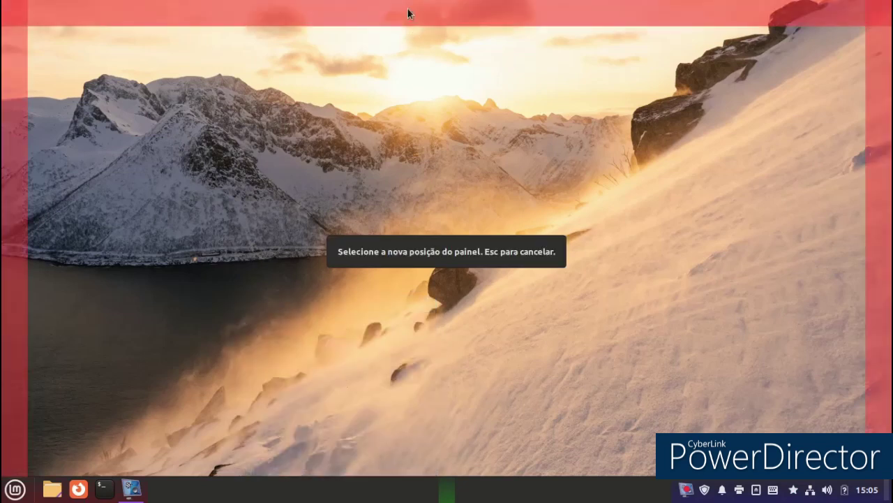
left_click(407, 10)
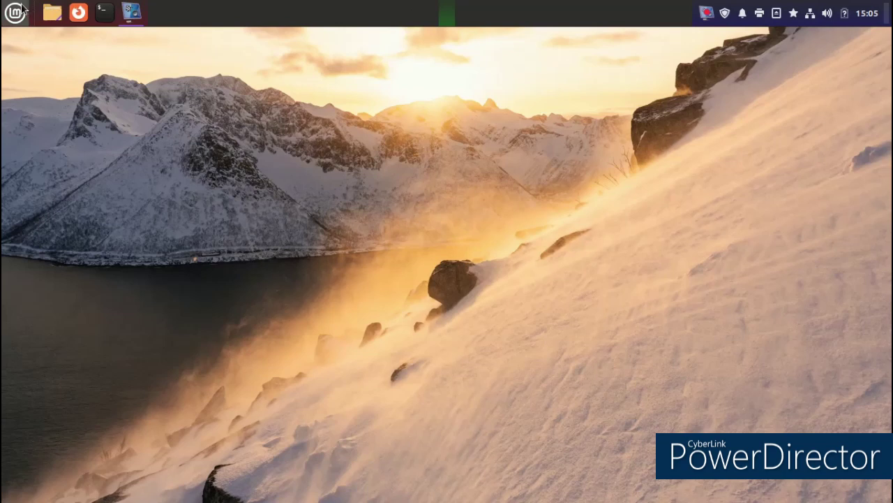
right_click(343, 17)
left_click(416, 85)
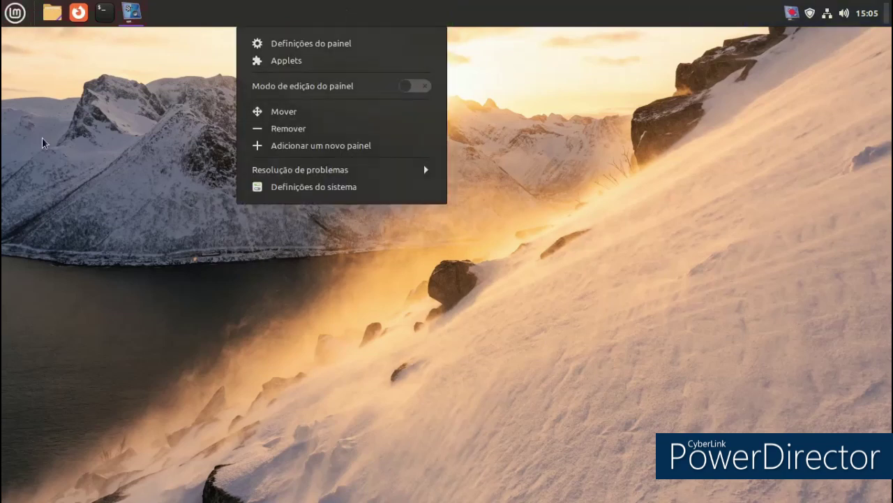
Open Gestor de programas from the start menu and search for "dock"
left_click(15, 13)
left_click(15, 13)
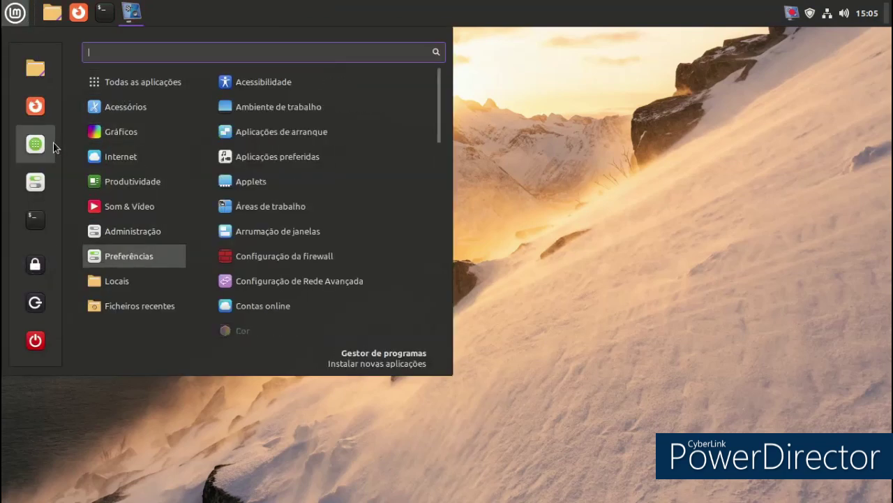
left_click(53, 142)
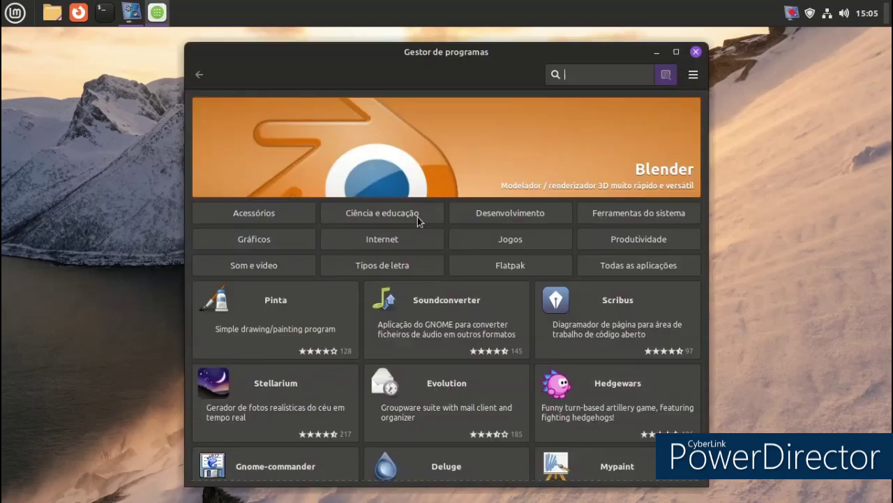
type("dock")
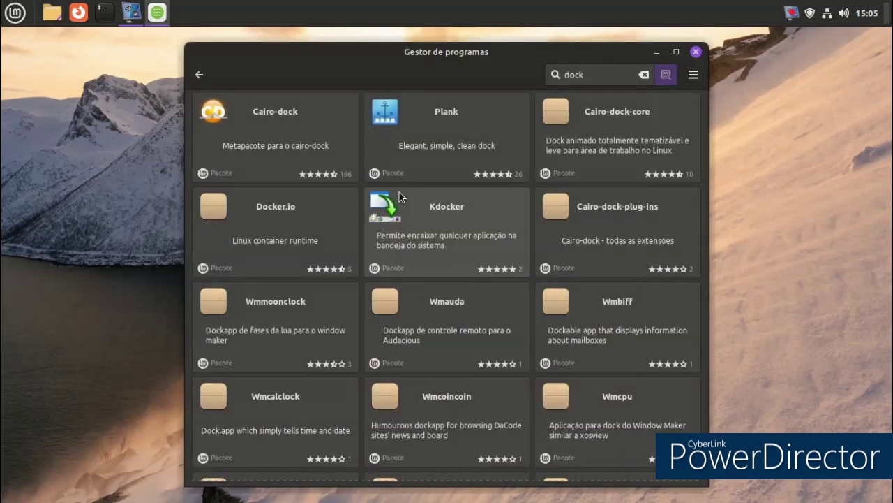
Install Plank together with its additional packages, entering the account password to authenticate
left_click(442, 144)
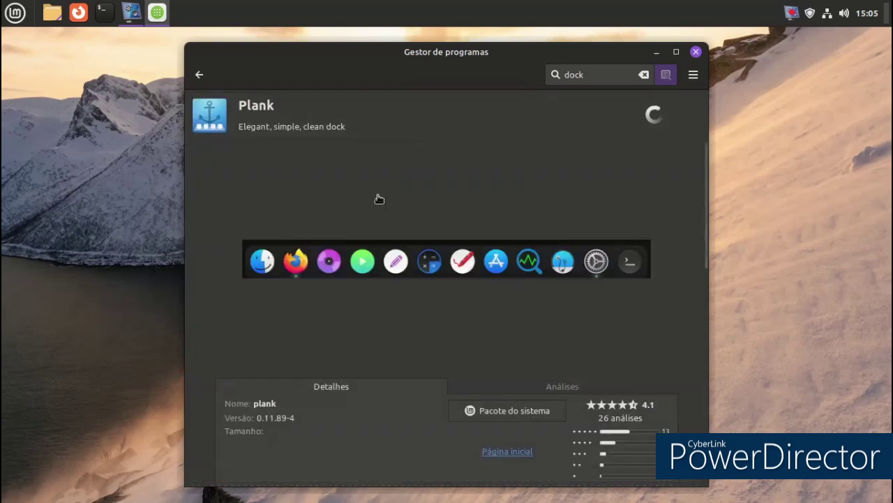
left_click(631, 114)
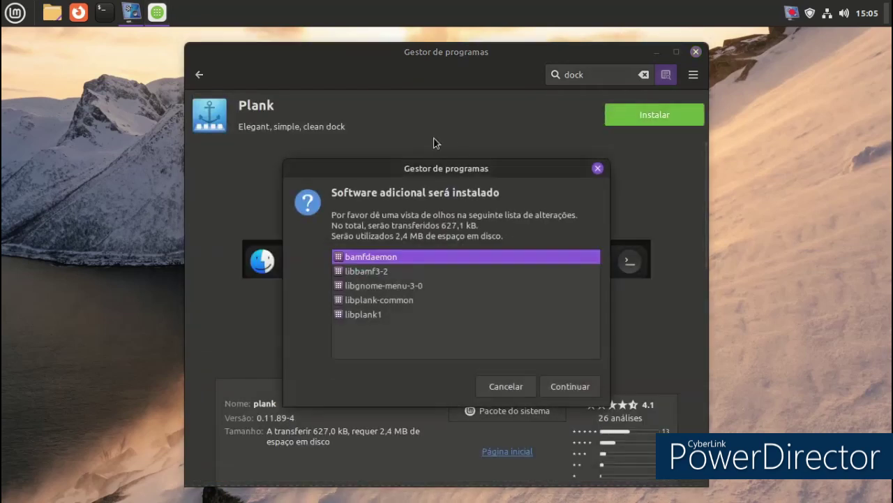
left_click(562, 386)
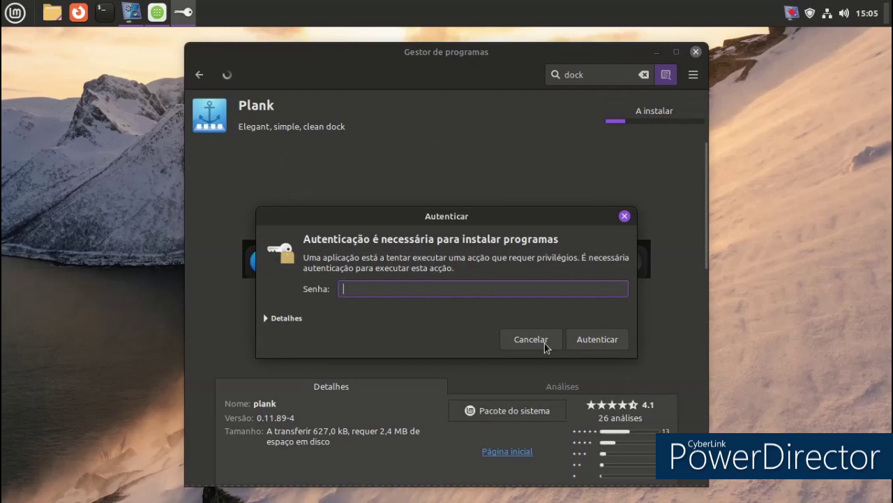
type("•••••••")
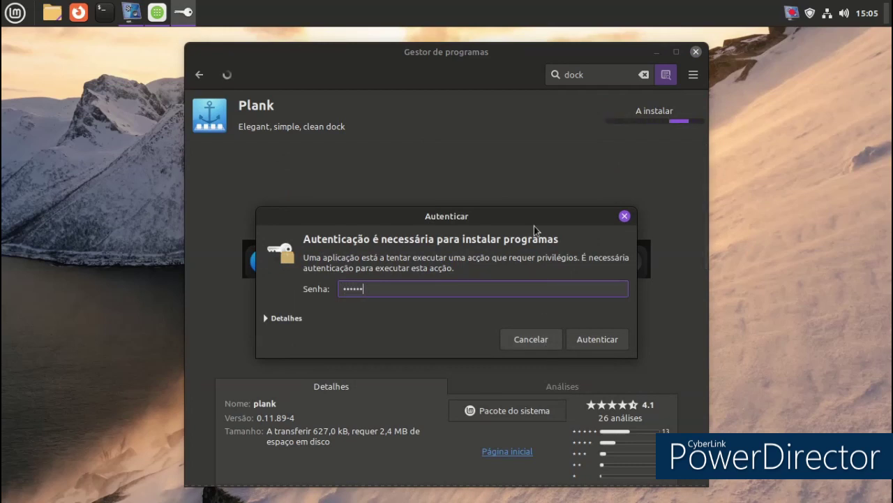
type("•••")
key("Return")
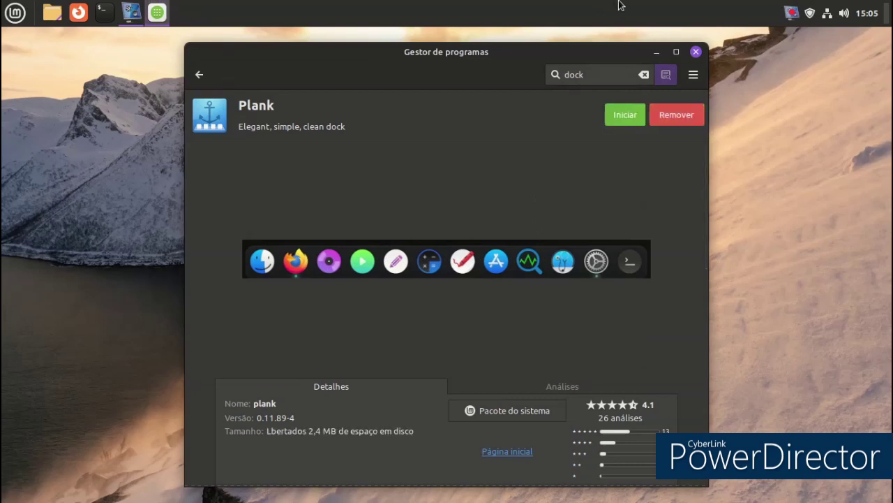
Launch the Plank dock and close the software manager
left_click(626, 119)
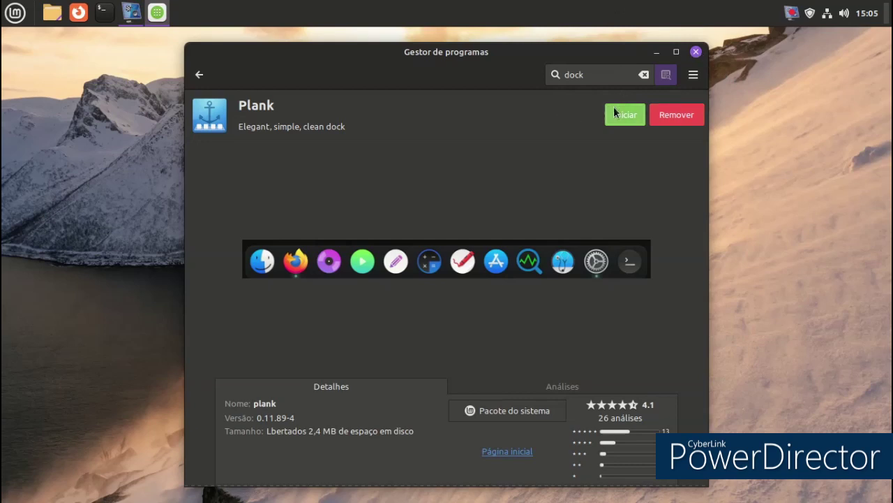
left_click(696, 52)
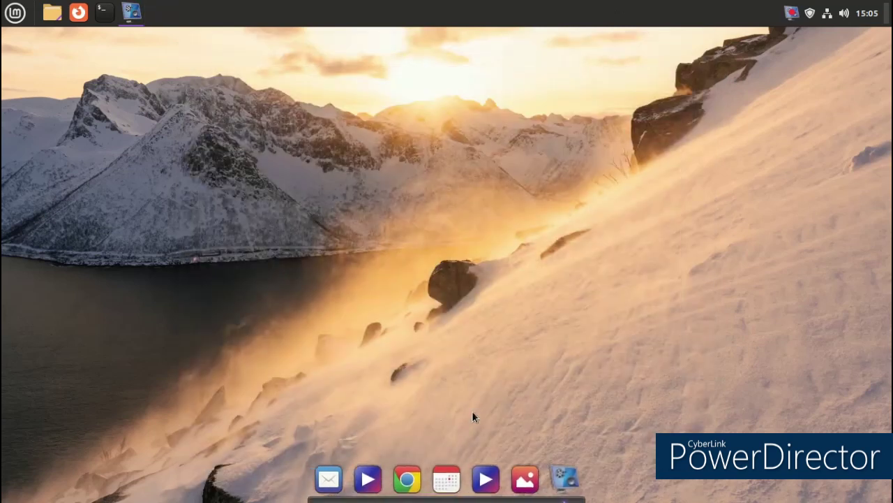
left_click(565, 478)
left_click(567, 480)
left_click(566, 478)
left_click(566, 479)
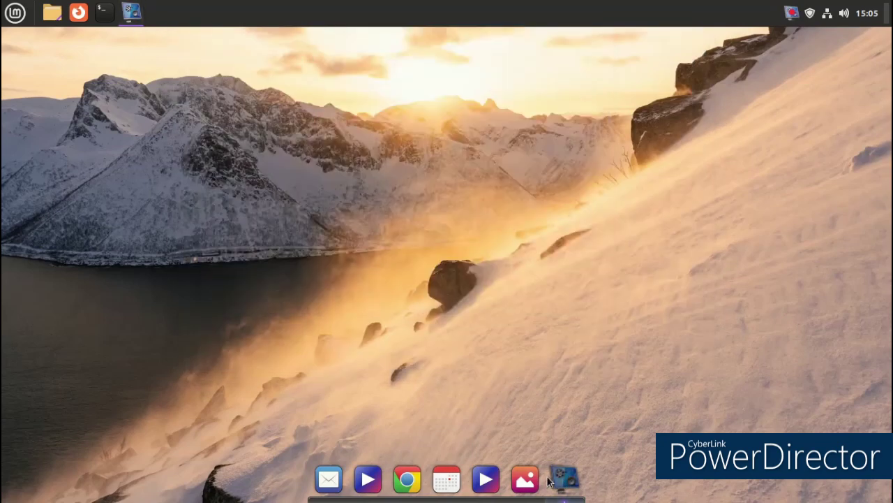
Look through the home folder in the file manager, open its Warpinator folder, and close the window
left_click(52, 14)
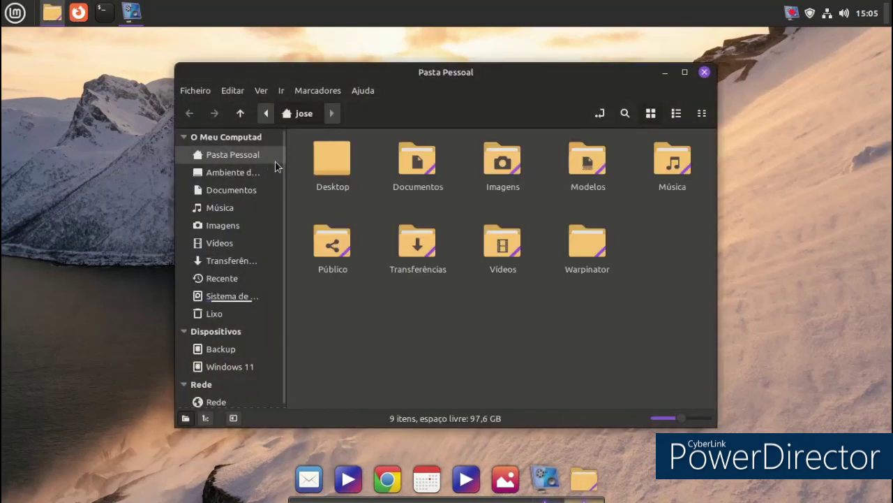
left_click_drag(712, 423, 705, 405)
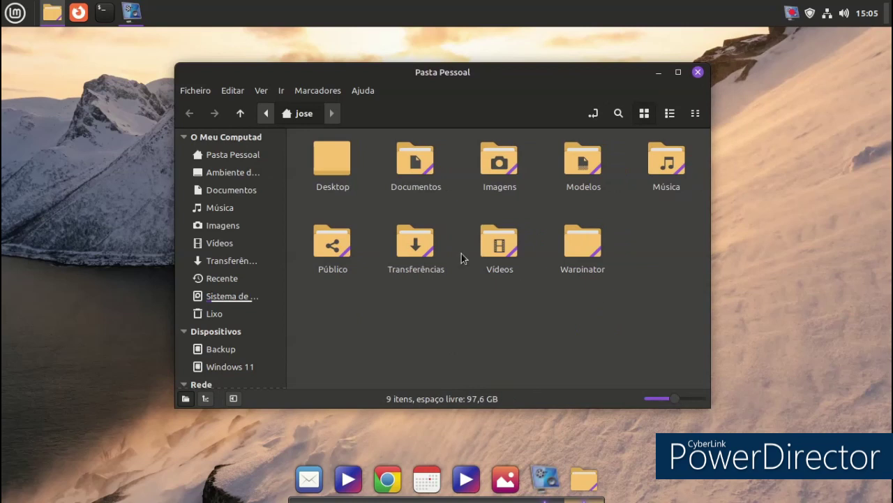
left_click(498, 253)
double_click(592, 243)
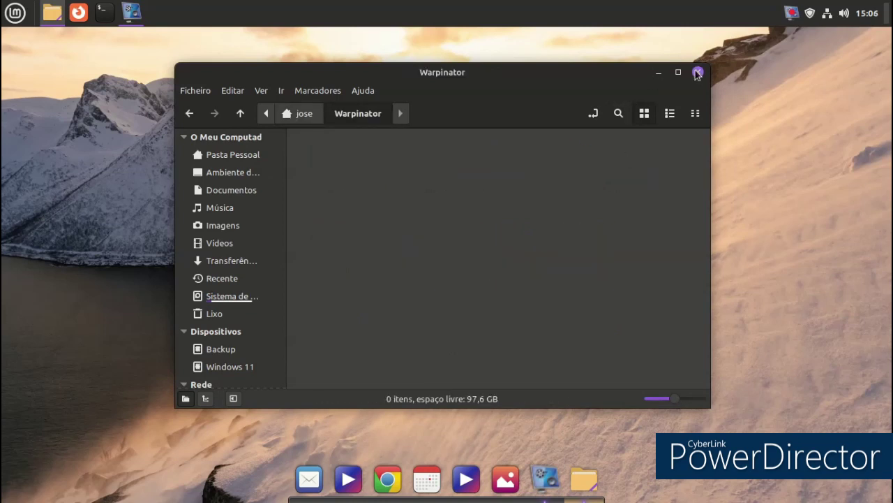
left_click(698, 73)
Open the Temas page of the system settings from the start menu
left_click(15, 12)
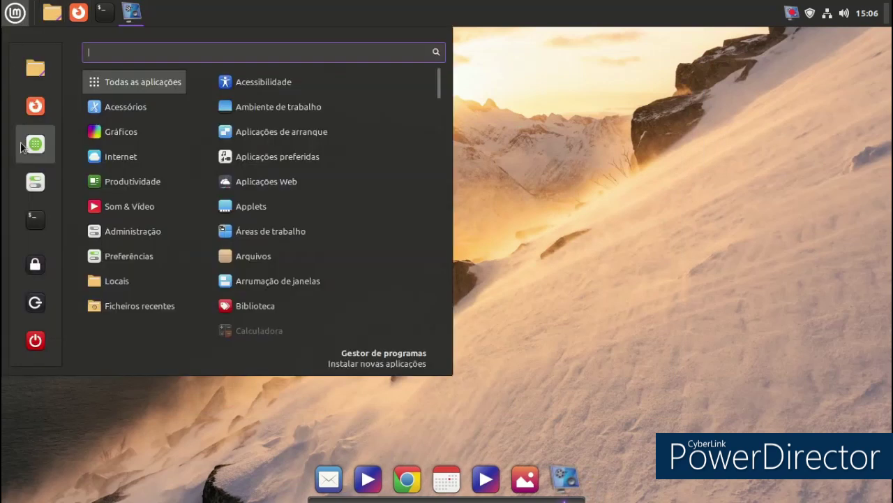
left_click(28, 170)
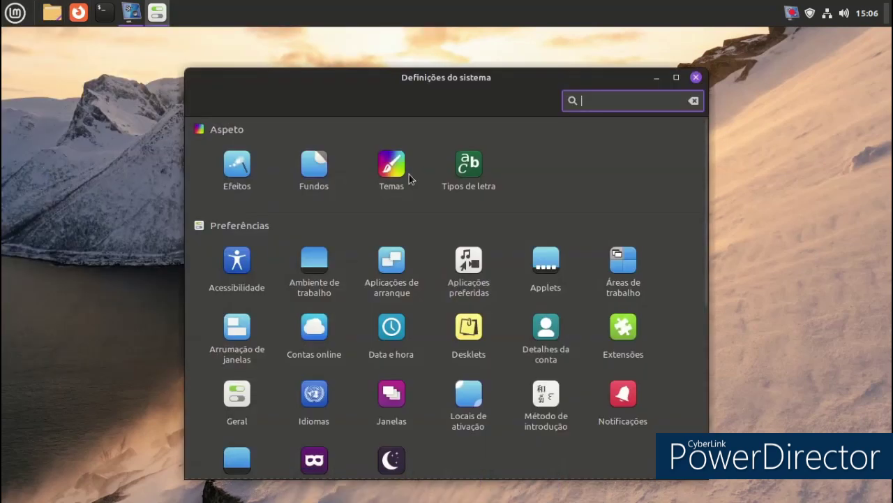
left_click(391, 176)
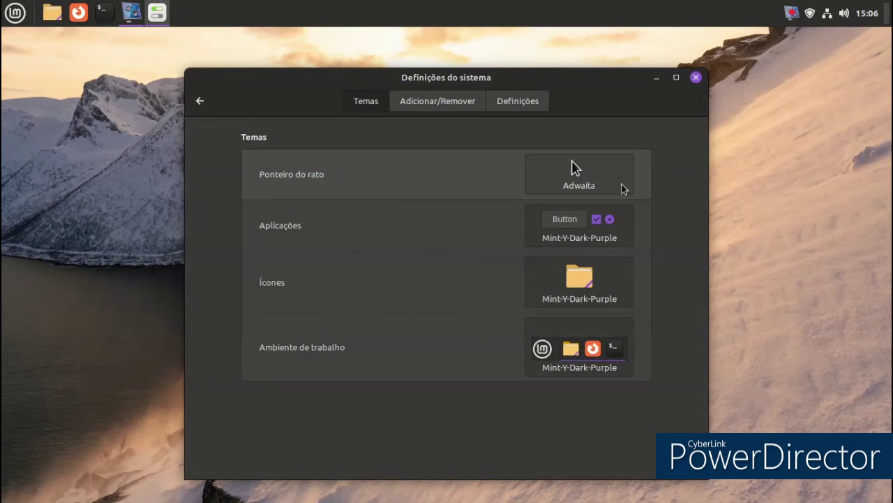
Try the GoogleDot-Black mouse pointer, set the pointer theme to Bibata-Modern-Classic, and close the system settings
left_click(619, 183)
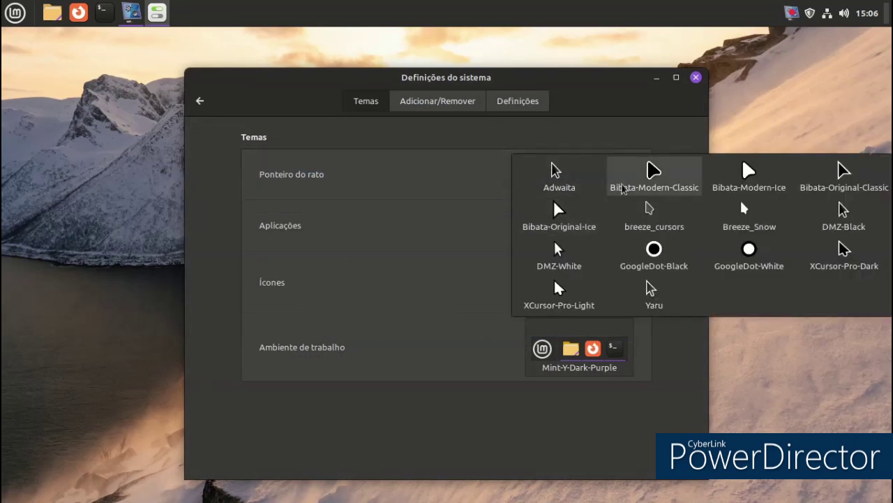
left_click(644, 246)
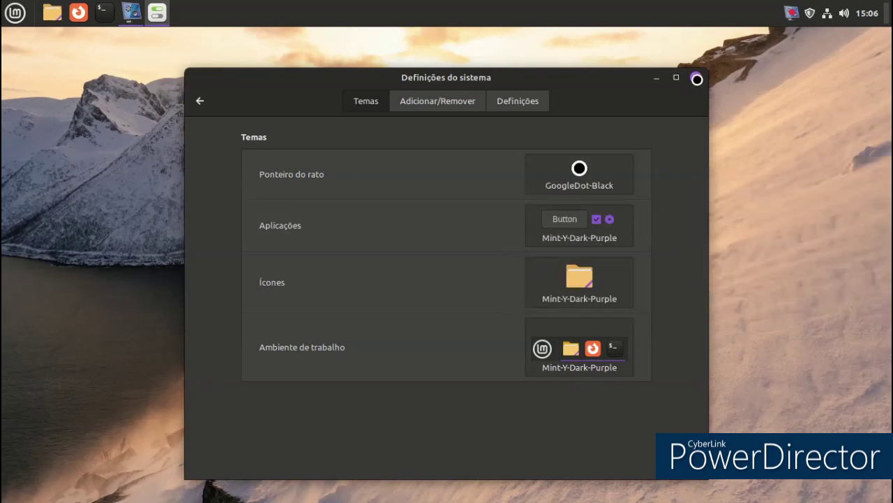
left_click(601, 179)
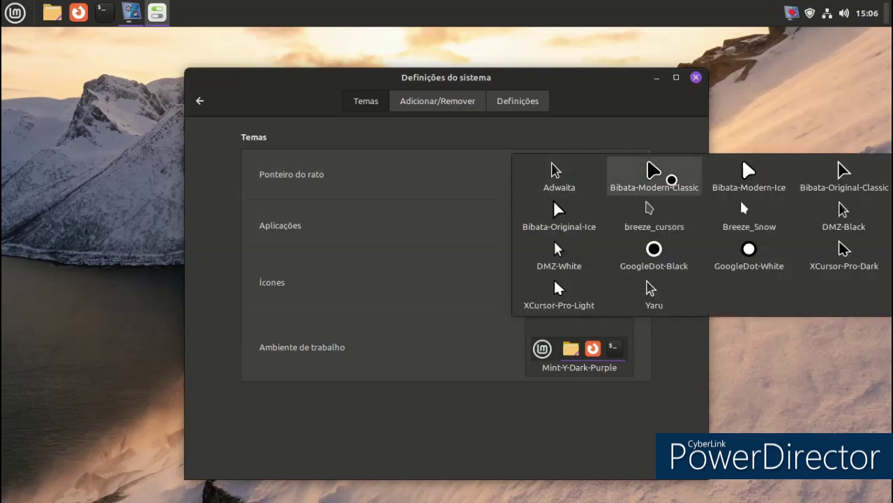
left_click(671, 180)
left_click(696, 77)
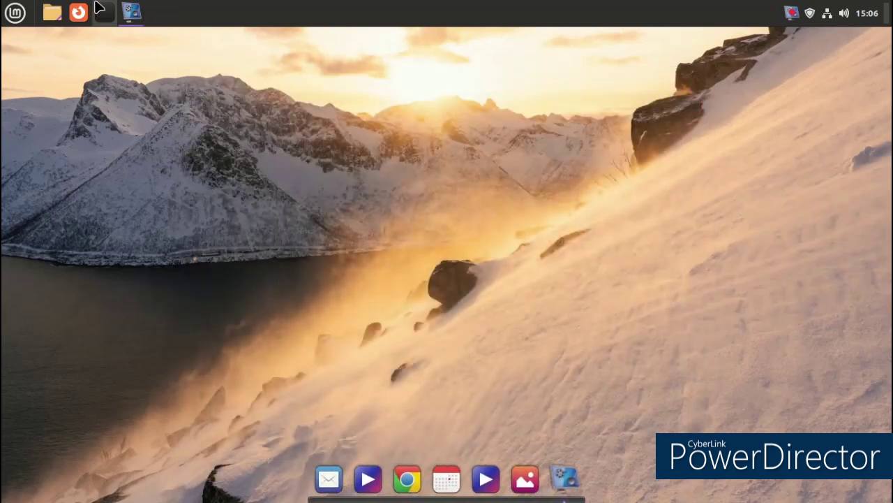
Browse the Preferências applications in the start menu and open the Proteção de ecrã settings
left_click(14, 12)
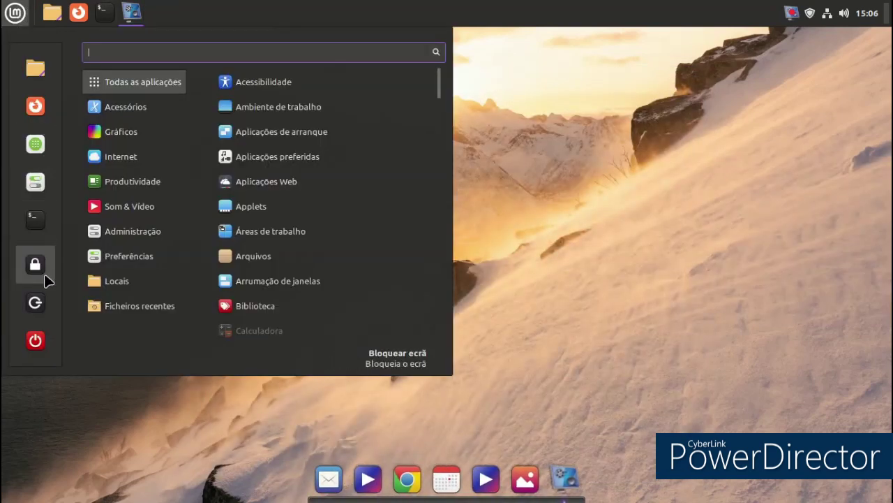
mouse_move(109, 264)
scroll(286, 233, "down", 3)
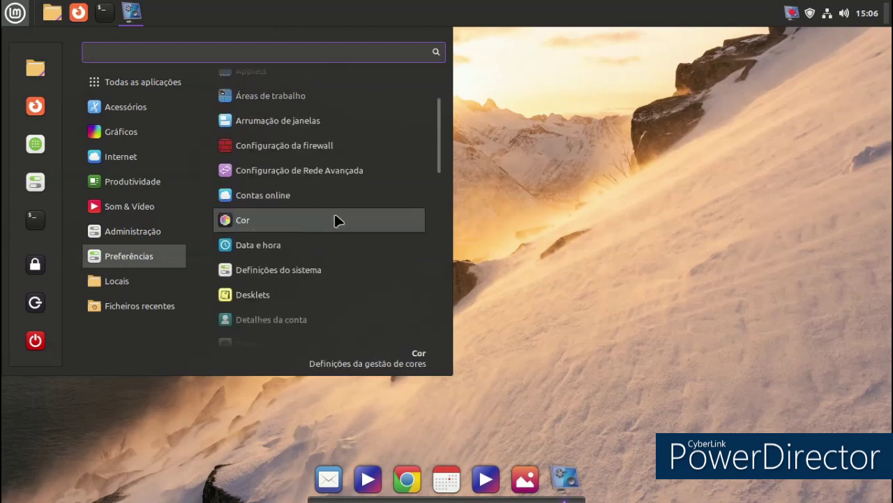
scroll(342, 217, "down", 5)
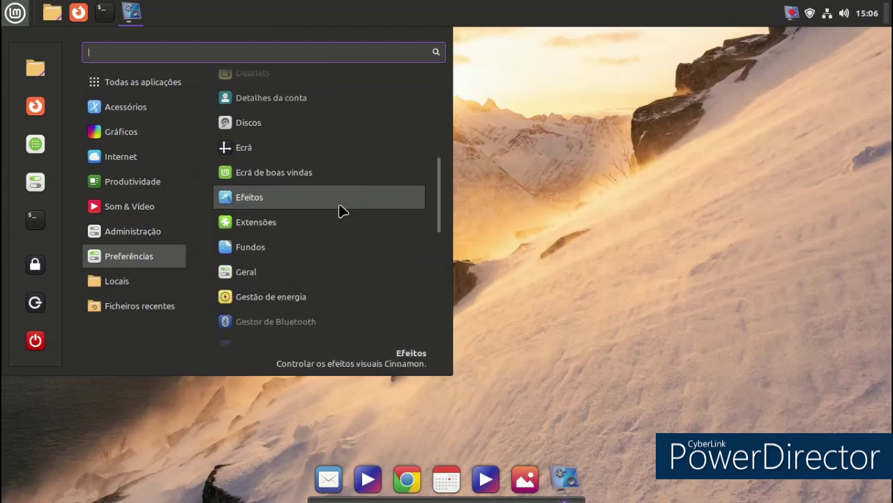
scroll(342, 212, "down", 3)
scroll(342, 212, "down", 2)
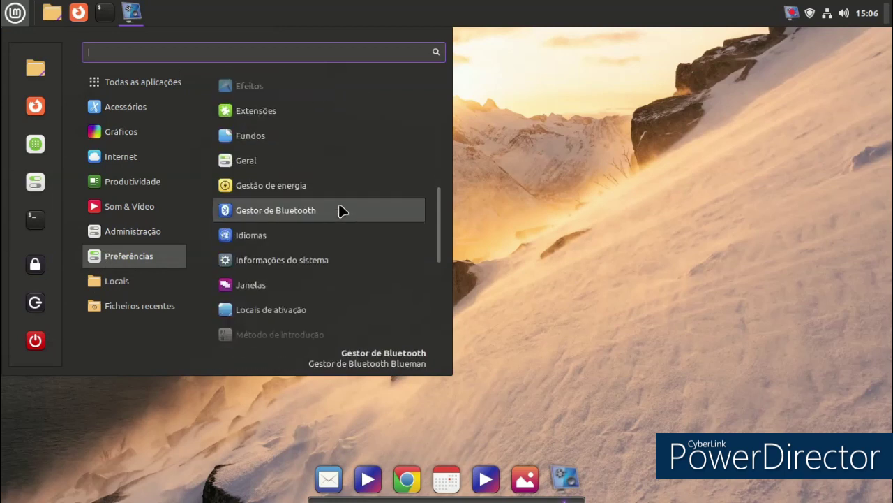
scroll(342, 207, "down", 6)
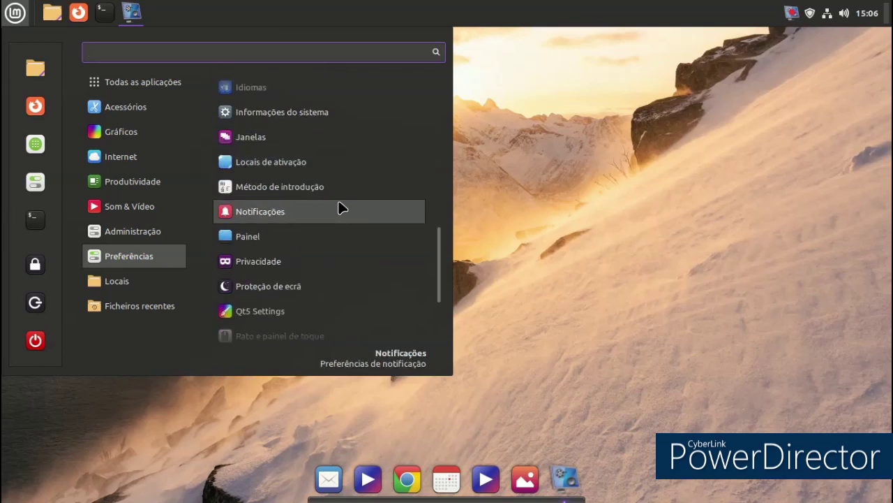
scroll(342, 208, "down", 6)
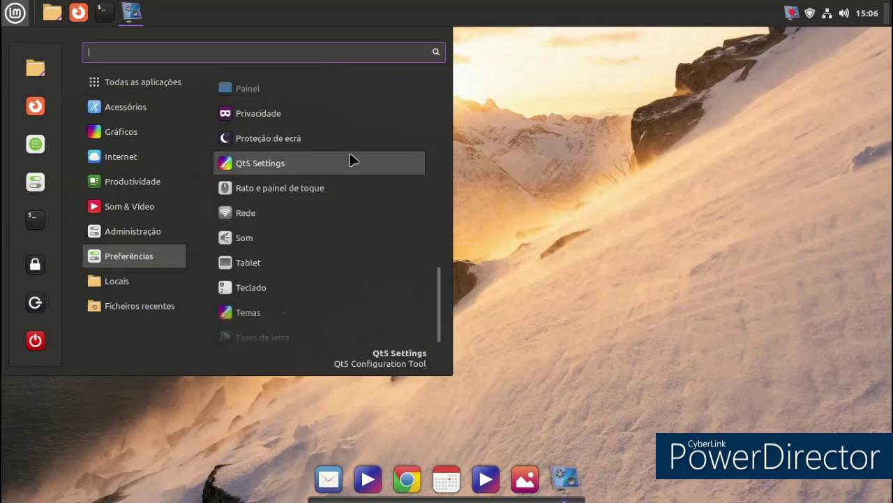
left_click(351, 139)
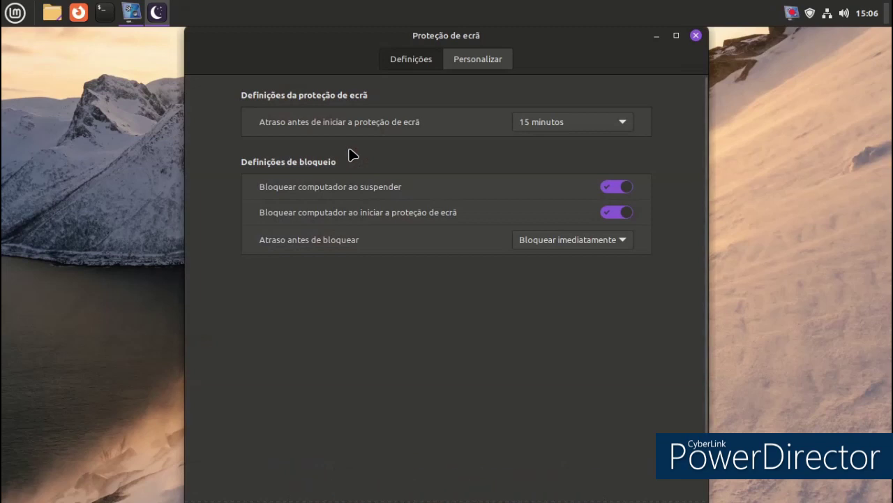
Look through the screensaver's Personalizar options and the away-message font chooser, cancel the font choice, and close the Proteção de ecrã window
left_click(467, 58)
scroll(481, 140, "down", 1)
scroll(465, 152, "up", 1)
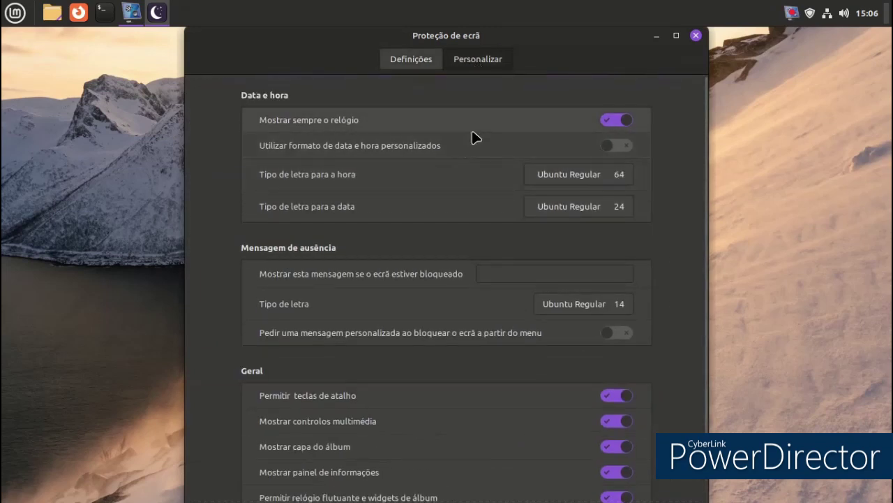
left_click(427, 64)
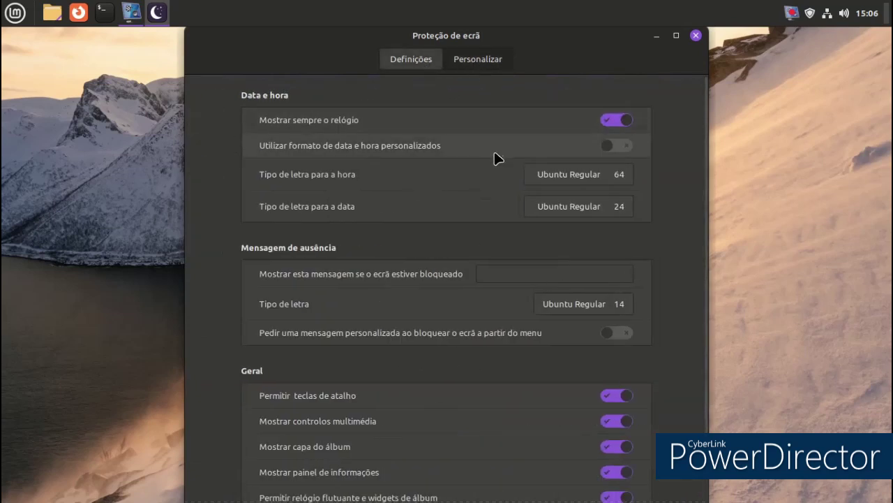
scroll(635, 145, "down", 1)
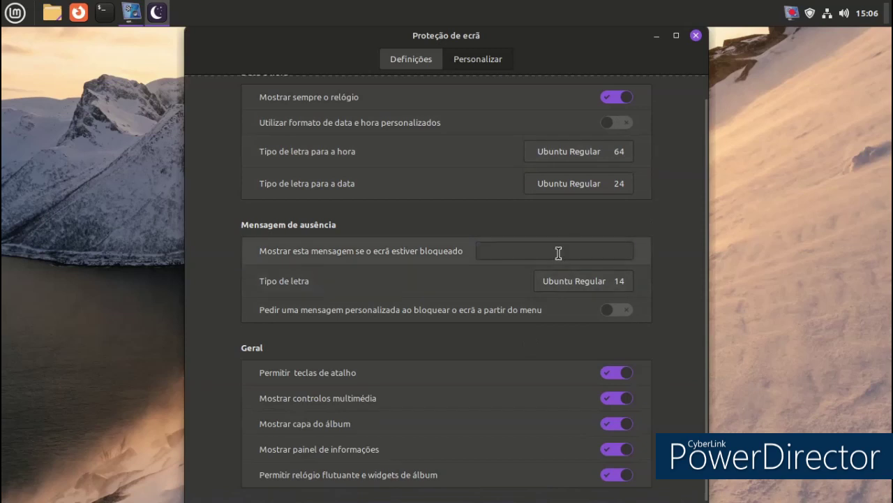
left_click(602, 282)
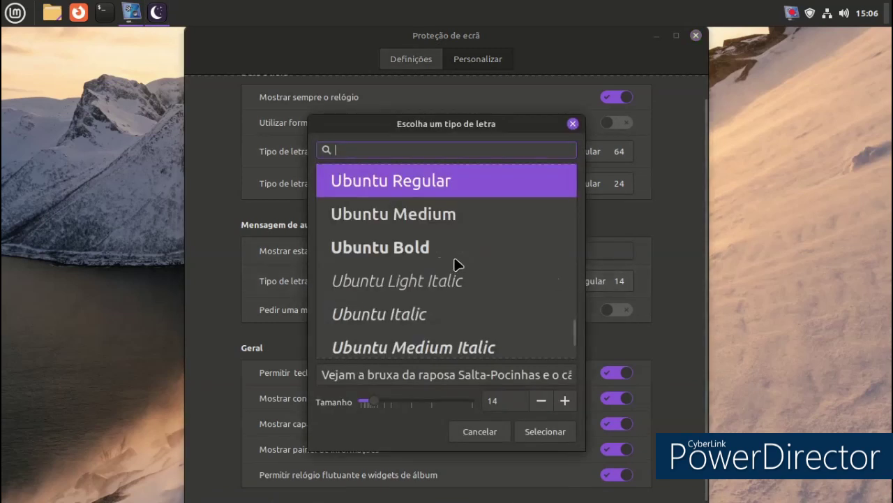
left_click(488, 432)
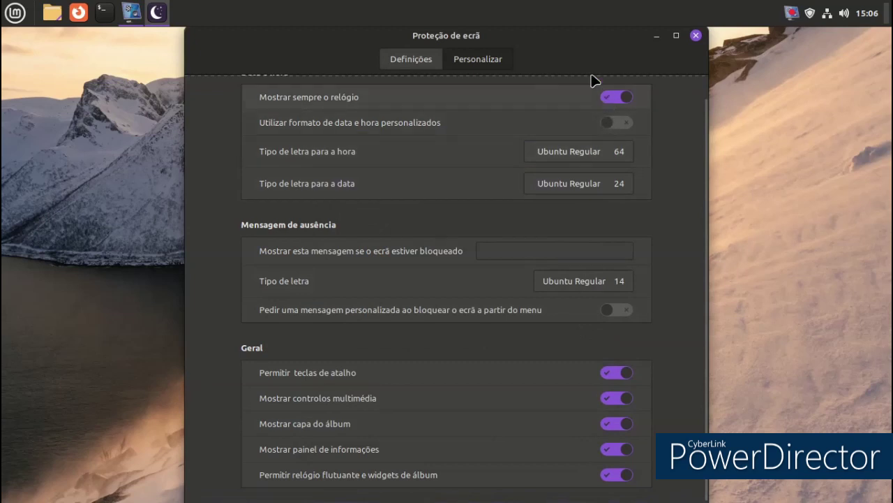
left_click(419, 61)
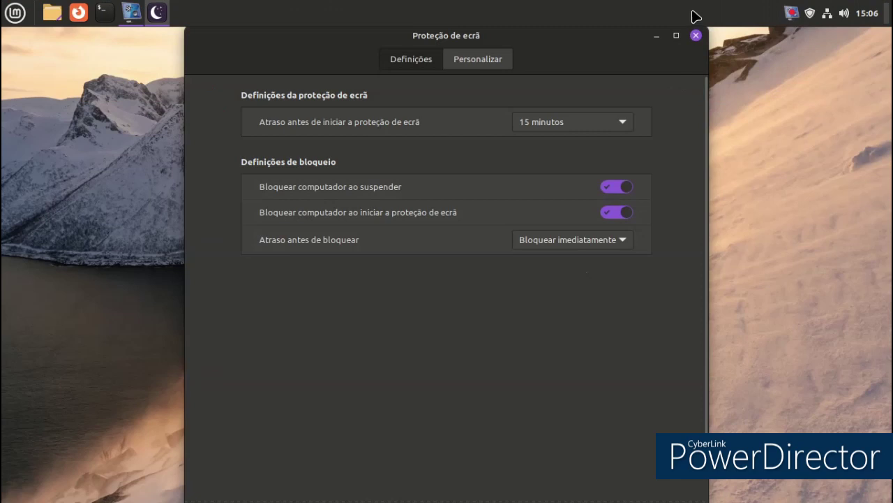
left_click(697, 35)
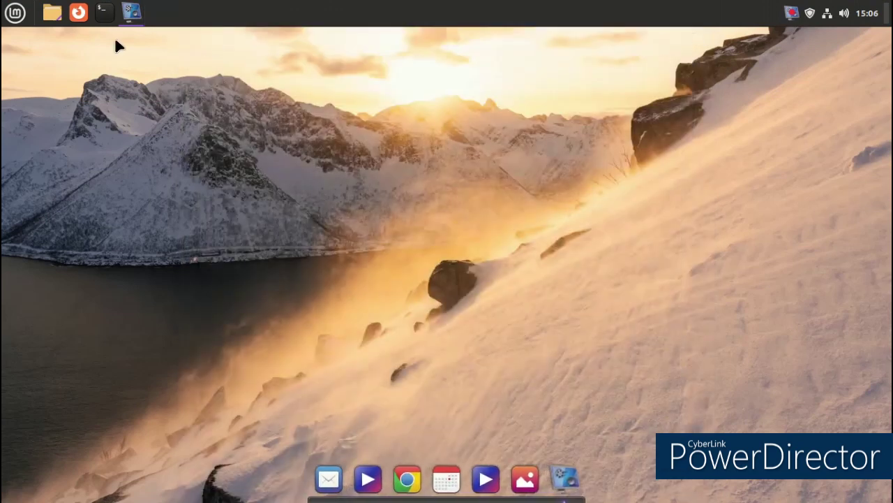
Open the Desklets settings from the Preferências applications in the start menu
left_click(16, 12)
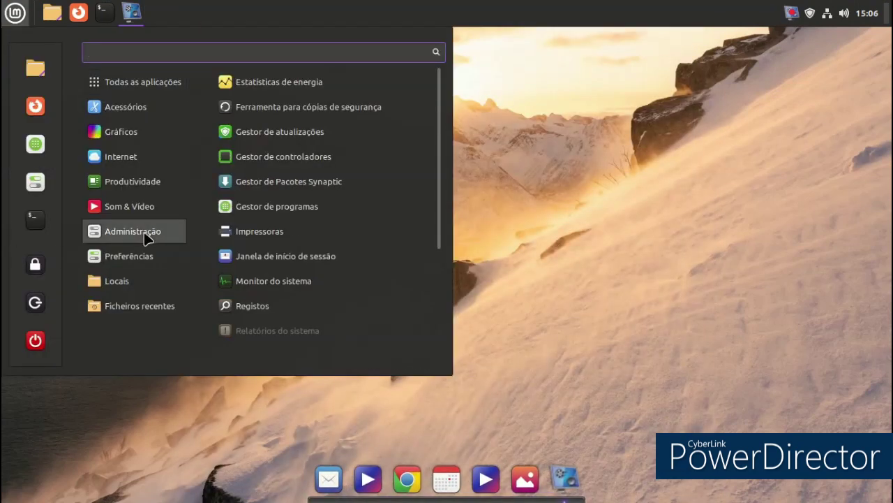
mouse_move(160, 255)
scroll(335, 226, "down", 4)
scroll(333, 227, "down", 3)
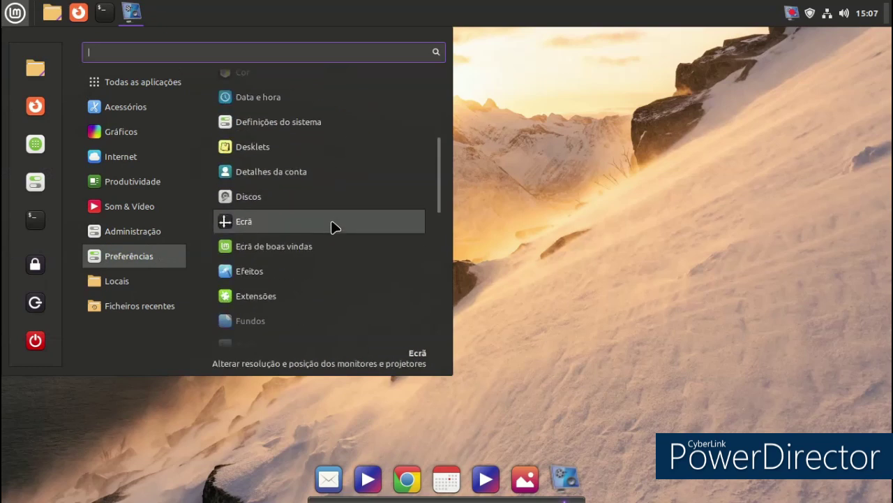
scroll(335, 226, "up", 1)
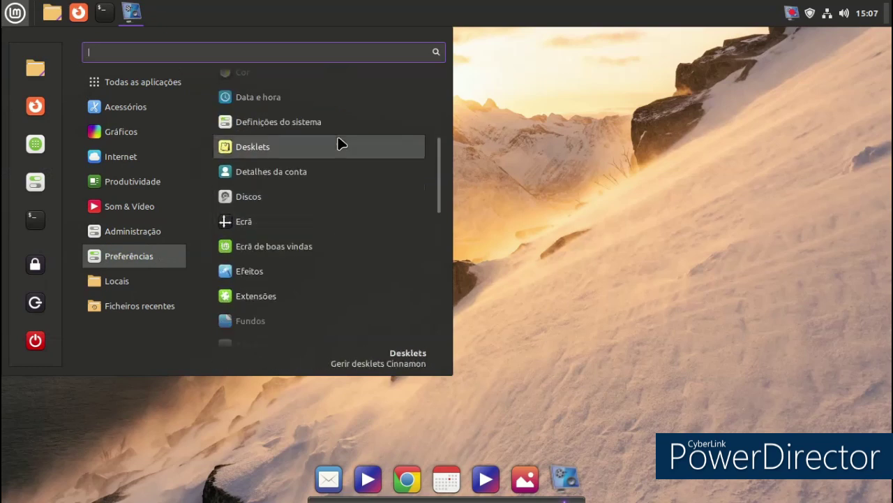
left_click(342, 149)
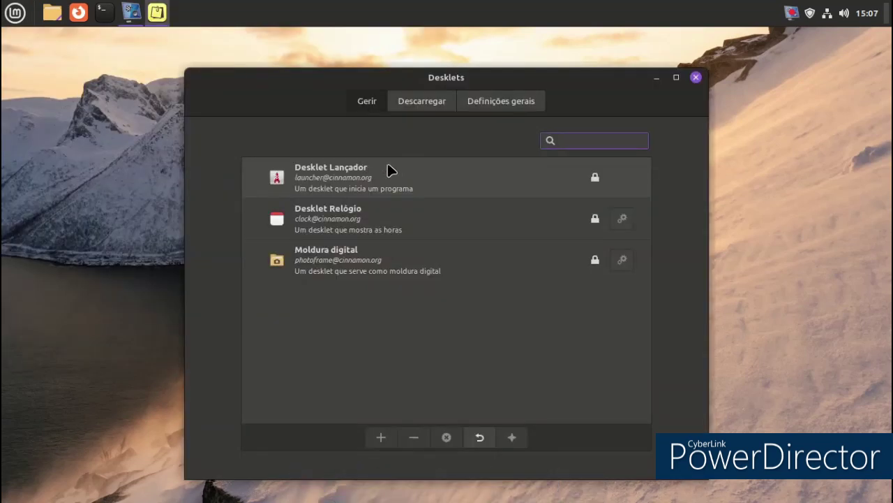
Look at the installed Desklet Lançador and the downloadable desklets, and close the Desklets window
left_click(450, 184)
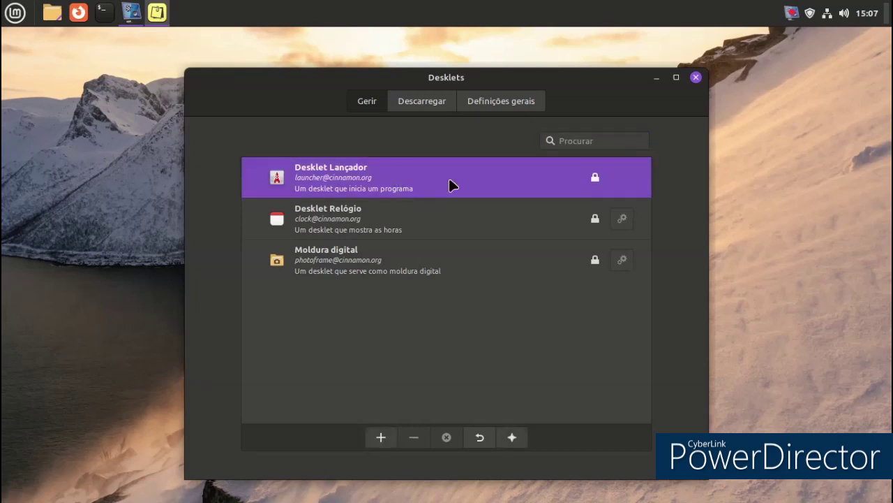
left_click(434, 106)
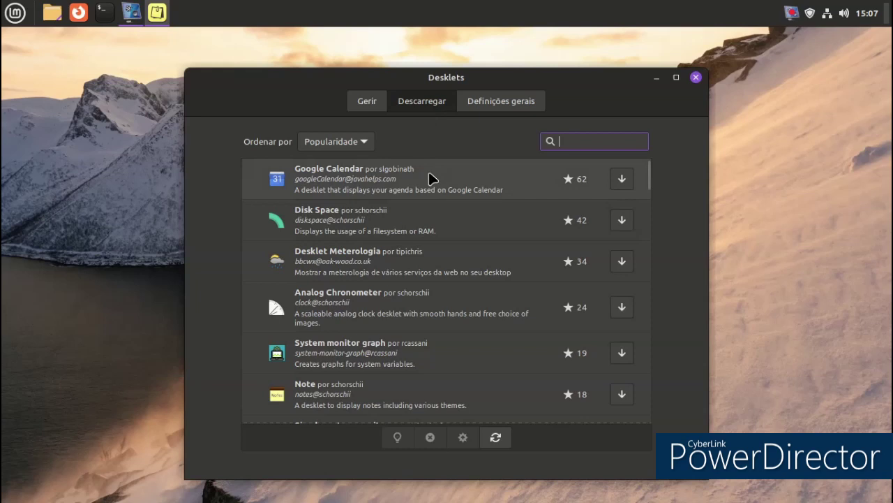
scroll(431, 178, "down", 1)
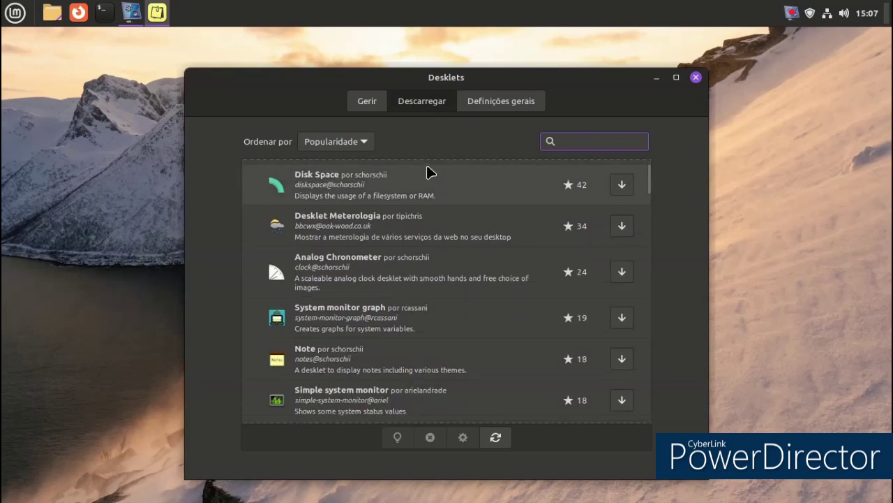
left_click(696, 77)
Open the Temas page of the system settings and download the Metallic_Cyan theme from the list of additional themes
left_click(16, 10)
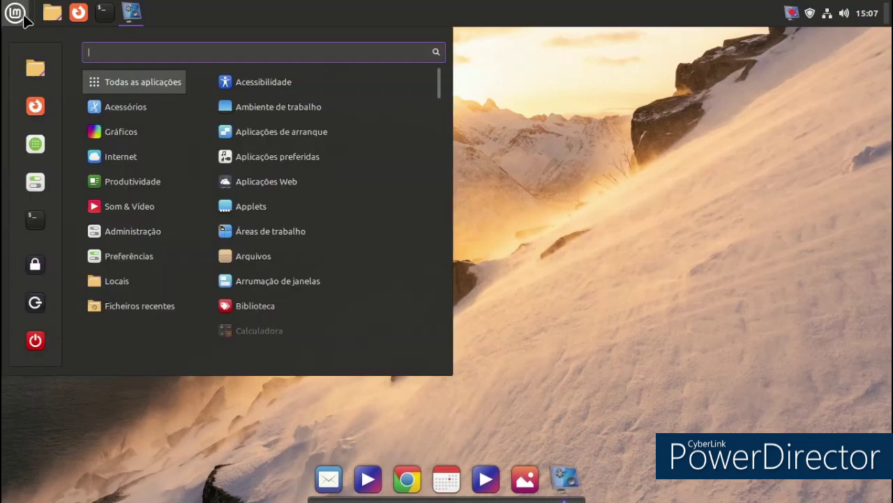
left_click(42, 185)
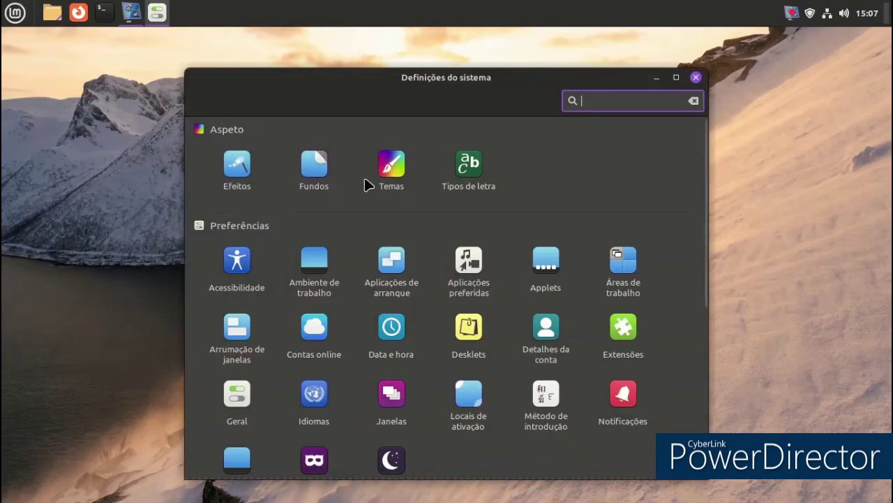
left_click(387, 183)
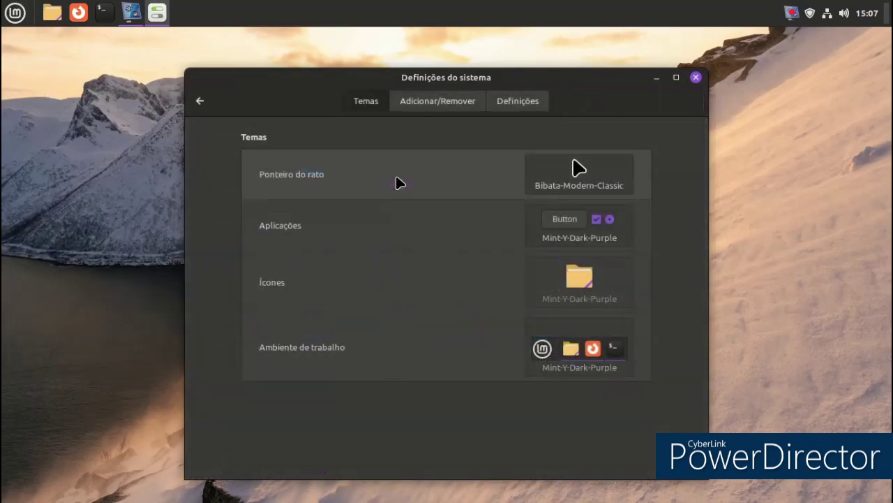
left_click(405, 105)
scroll(465, 211, "down", 10)
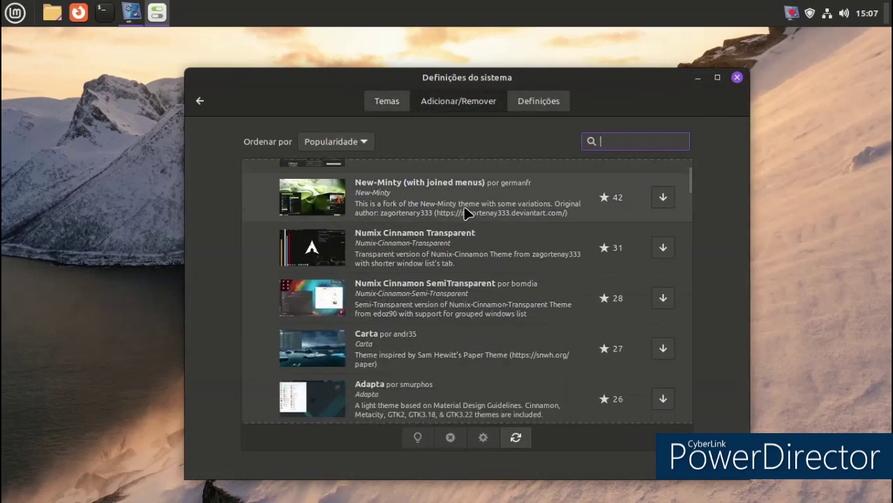
scroll(468, 213, "down", 12)
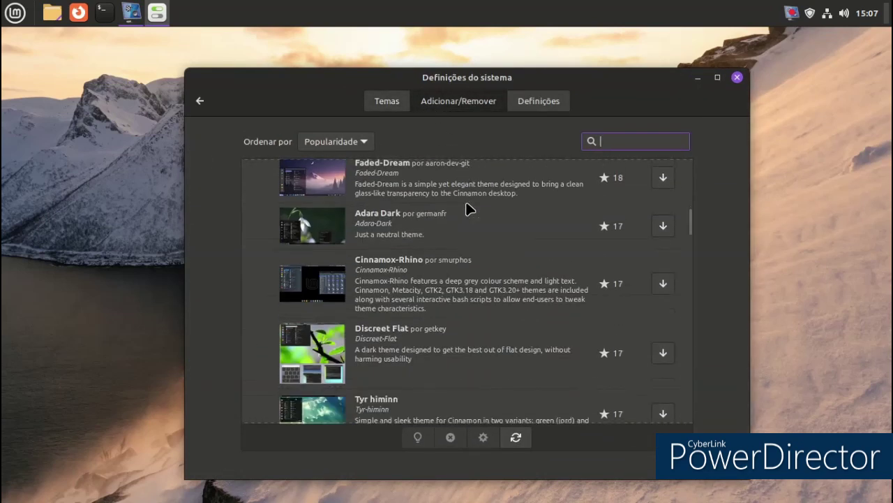
scroll(469, 210, "down", 6)
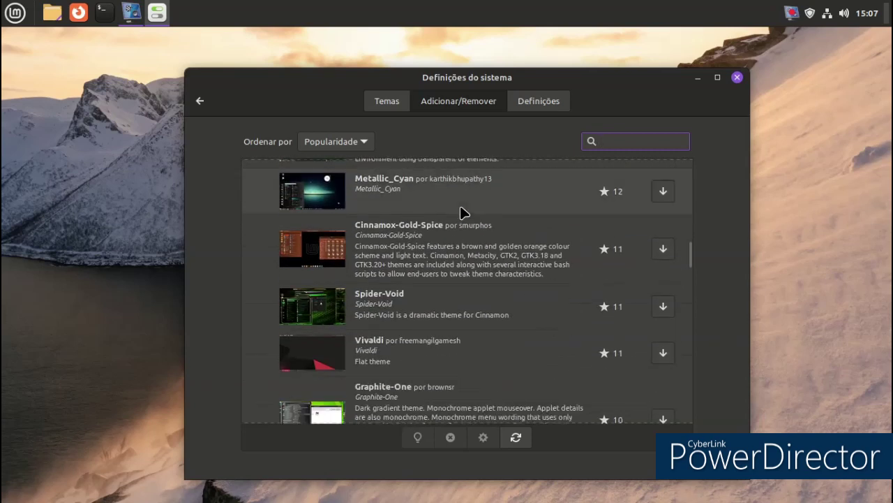
scroll(463, 213, "up", 2)
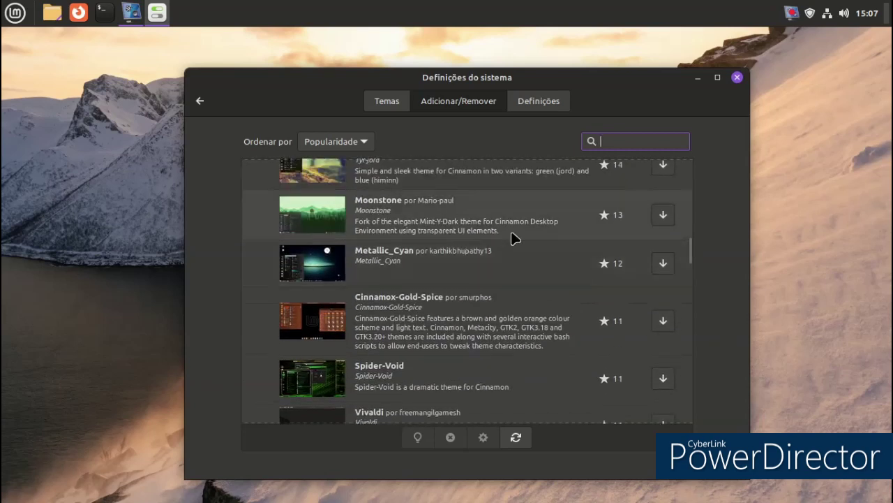
left_click(662, 261)
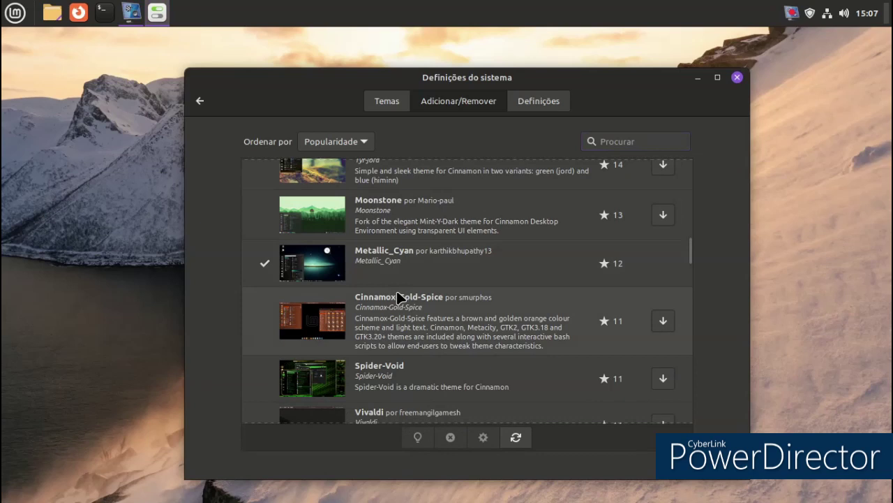
Enable icons on buttons and the override of the current theme's scrollbar width in the theme options, and close the system settings
left_click(520, 111)
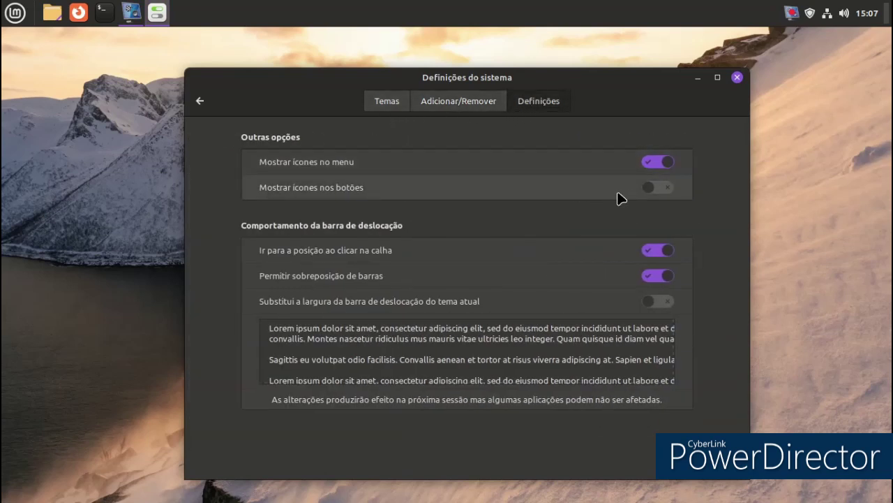
left_click(659, 301)
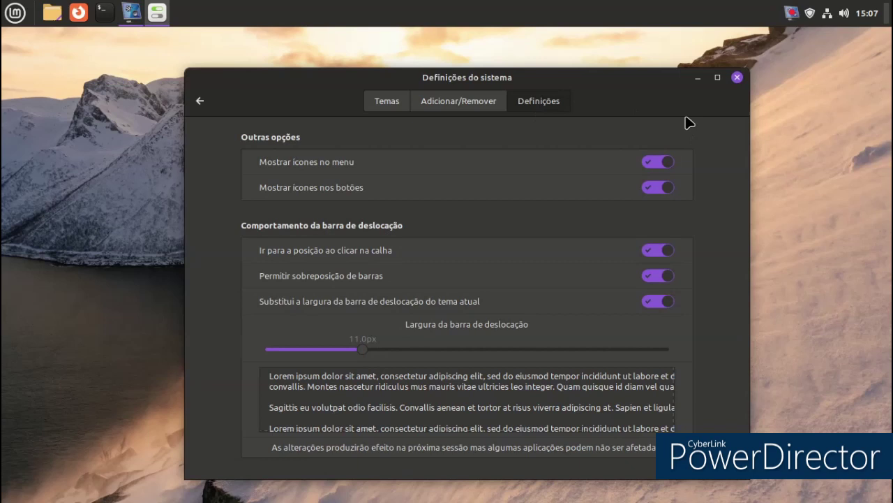
left_click(737, 77)
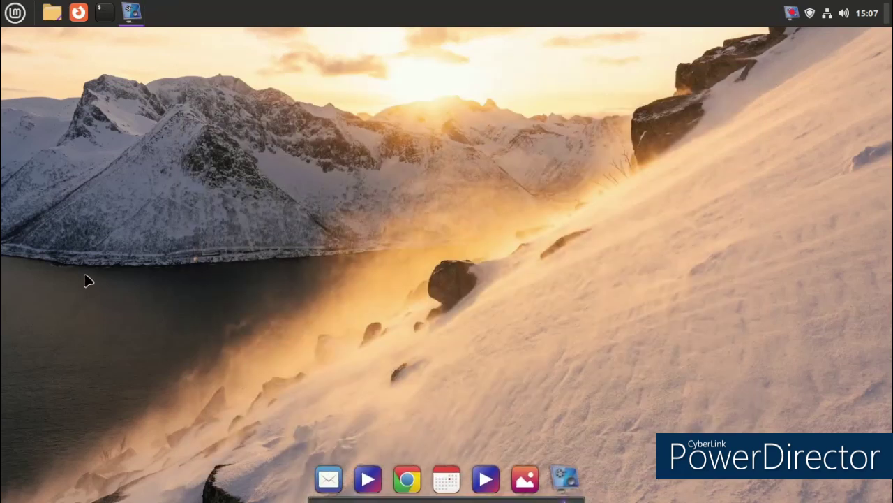
View the home page of the Gestor de programas software manager and close it
left_click(16, 19)
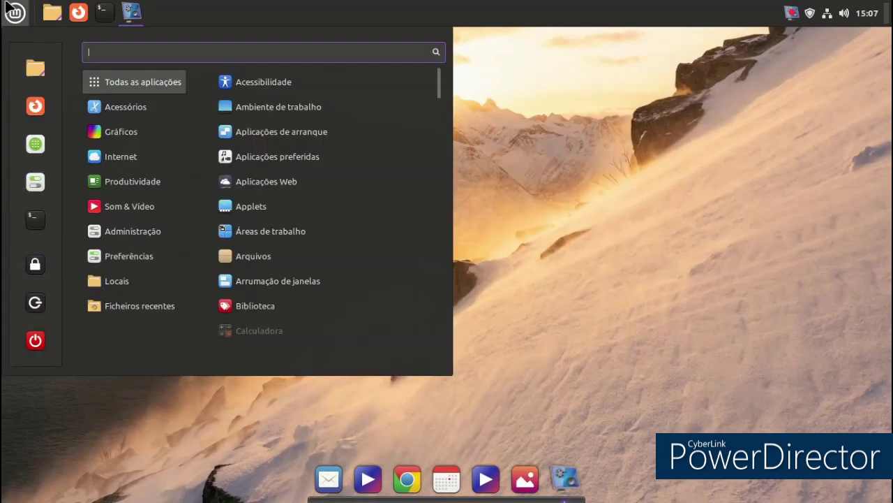
left_click(35, 145)
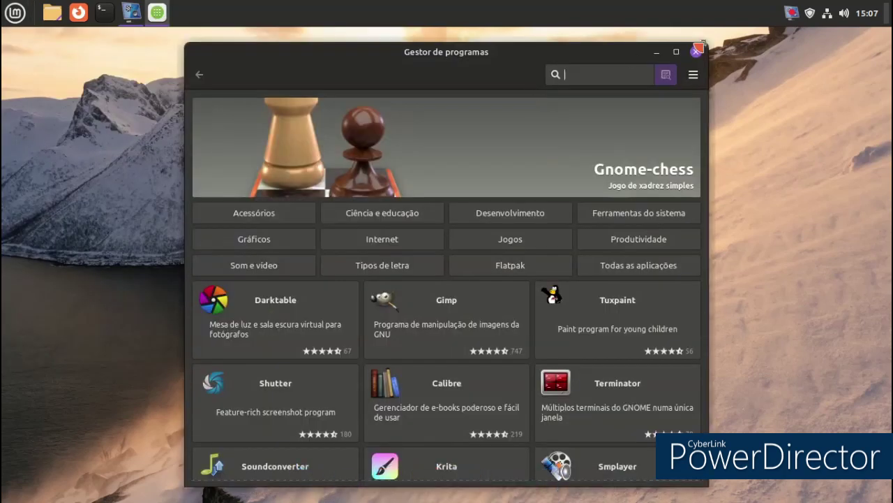
left_click(696, 52)
View the Efeitos page of the system settings with its window and desktop effects, and close the settings
left_click(16, 14)
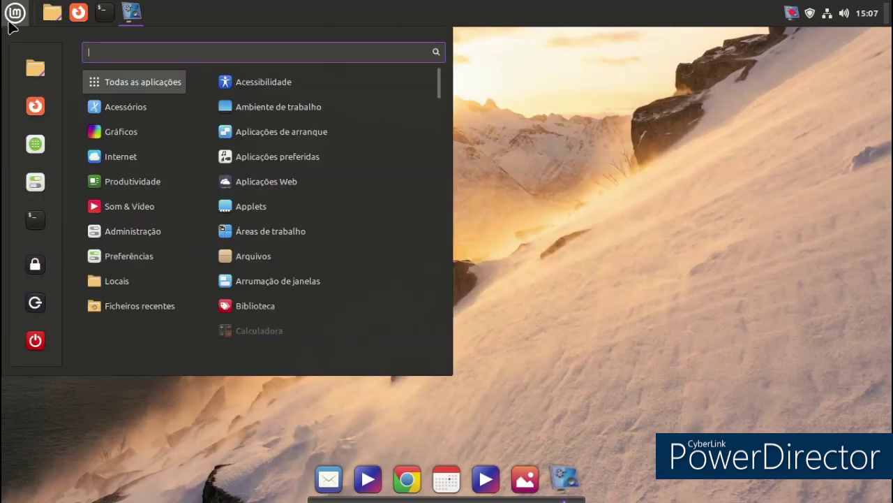
left_click(32, 185)
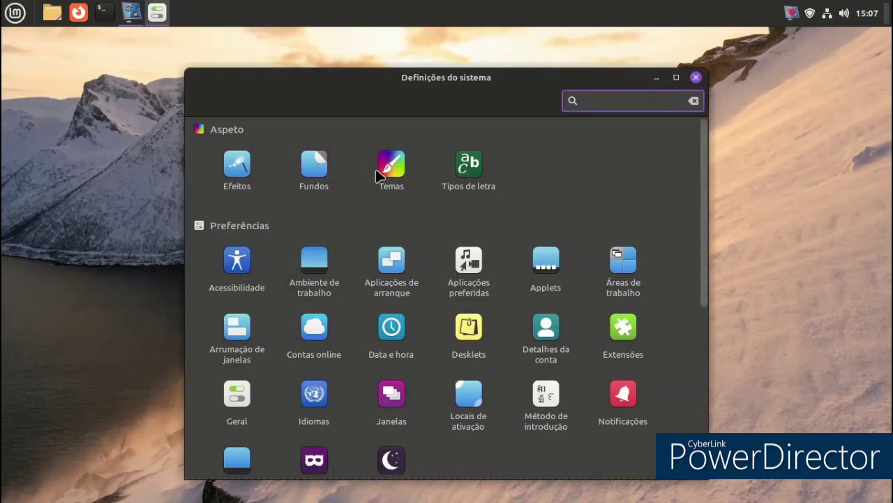
left_click(238, 168)
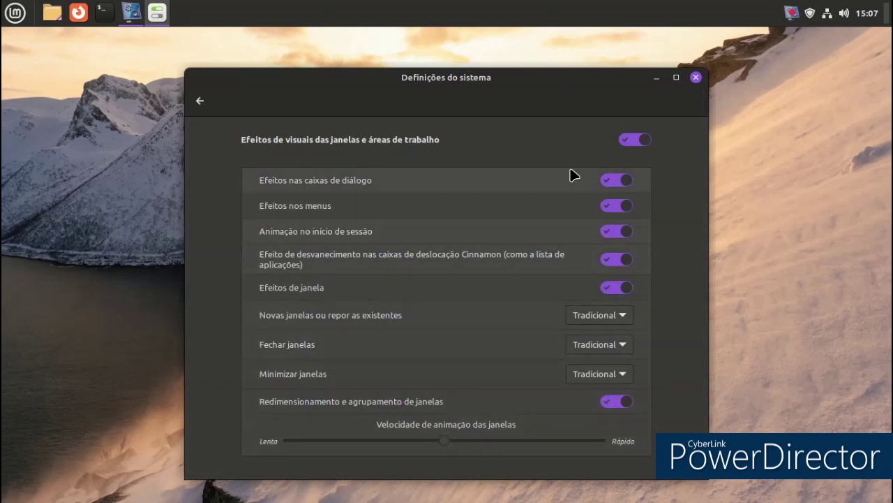
left_click(696, 77)
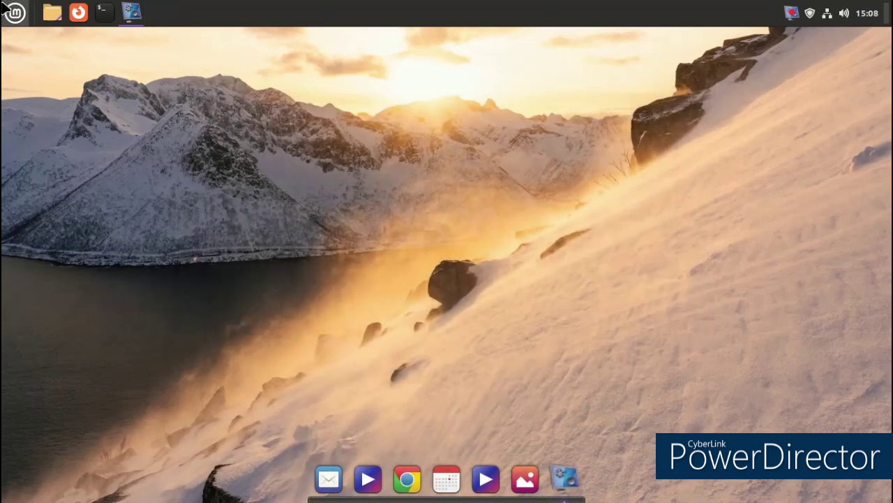
Capture a rectangular area of the desktop with Captura de ecrã in Seleção mode, and close the tool
left_click(15, 13)
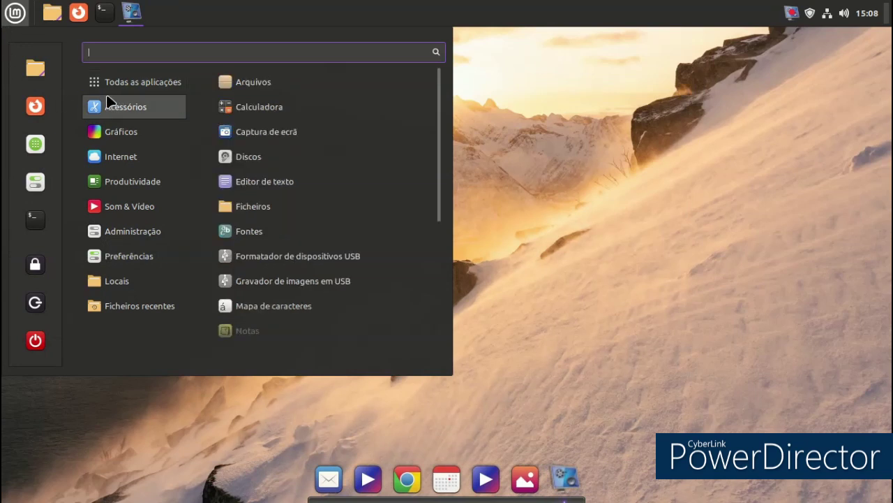
left_click(288, 136)
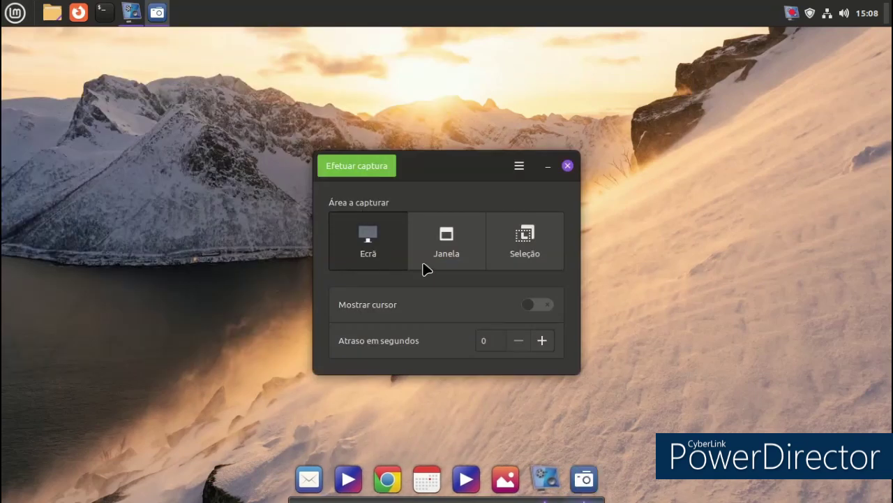
left_click(466, 244)
left_click(507, 249)
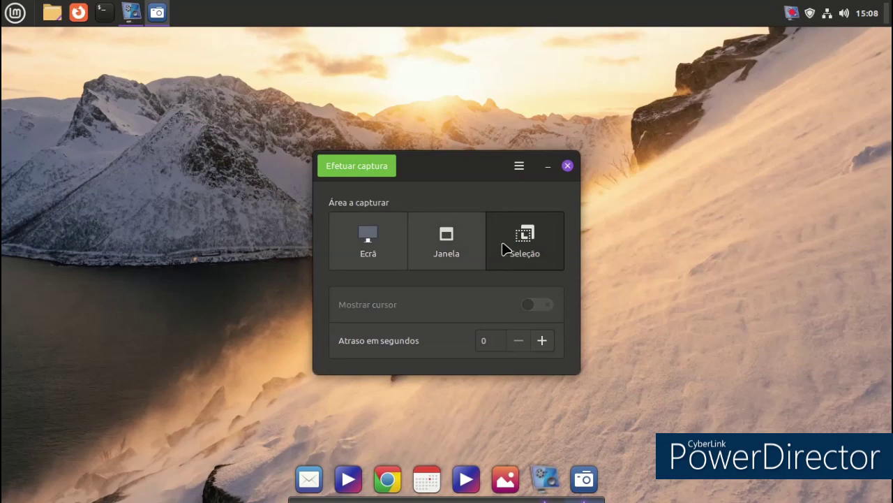
left_click(358, 173)
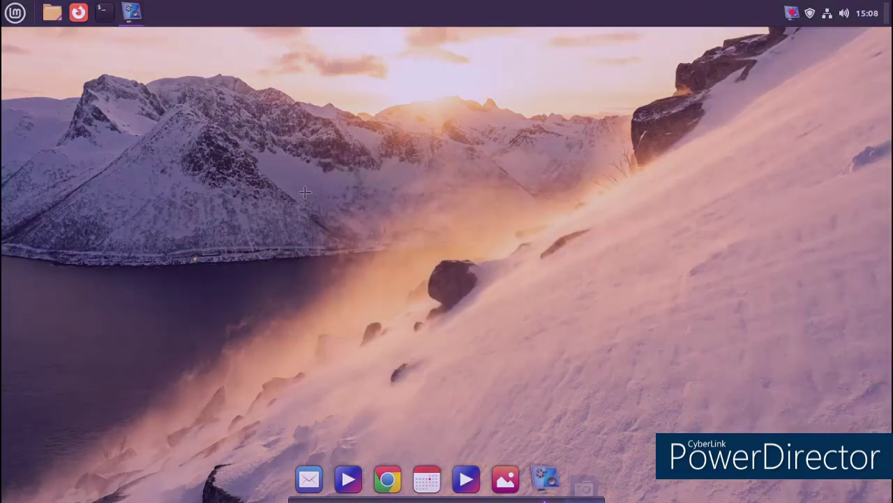
left_click_drag(137, 370, 703, 93)
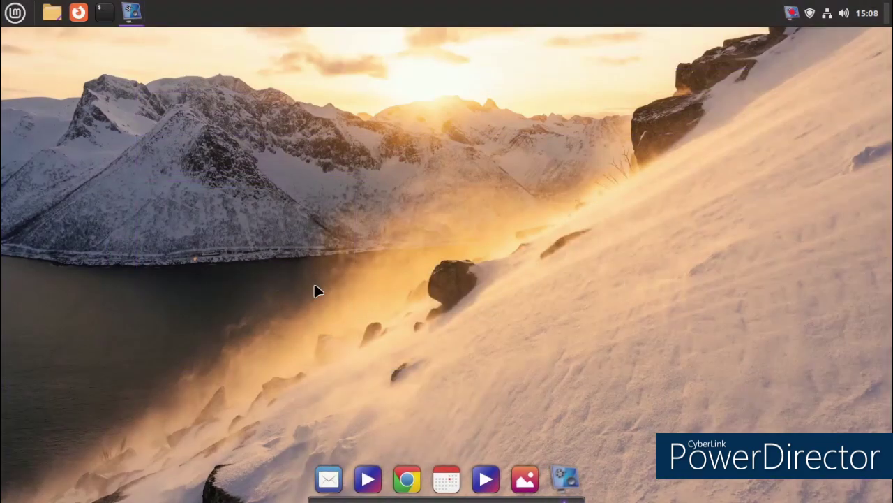
left_click(577, 140)
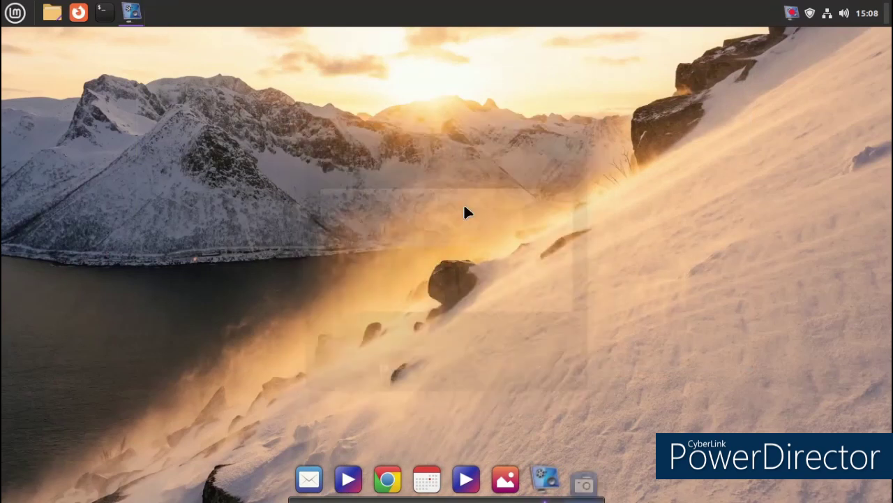
Open Hypnotix from the Som & Vídeo applications and look through the countries in the Free-TV channel list
left_click(14, 13)
mouse_move(94, 162)
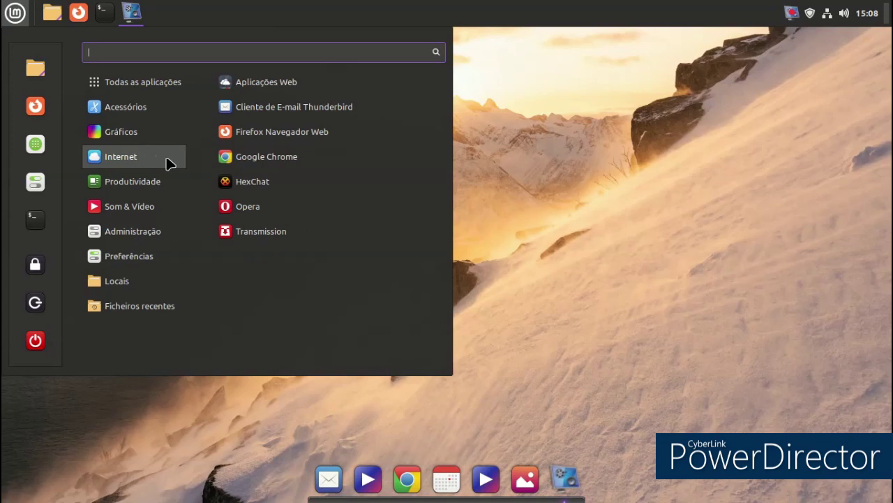
mouse_move(188, 204)
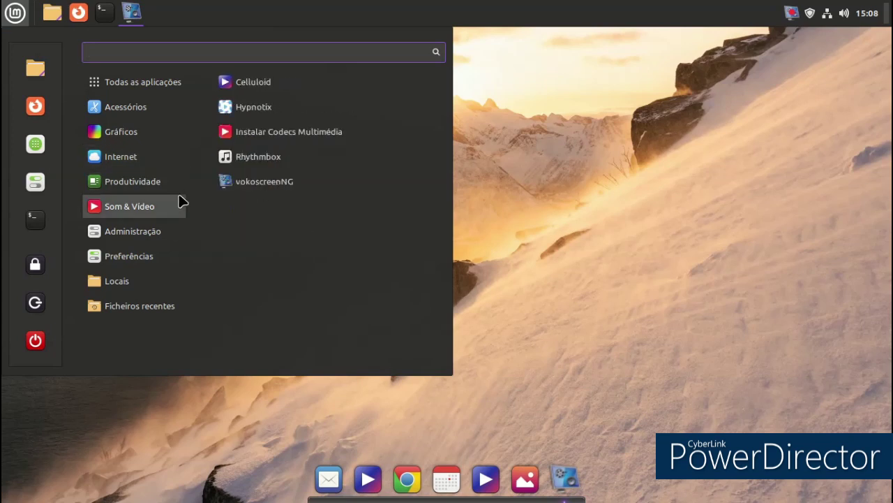
left_click(296, 111)
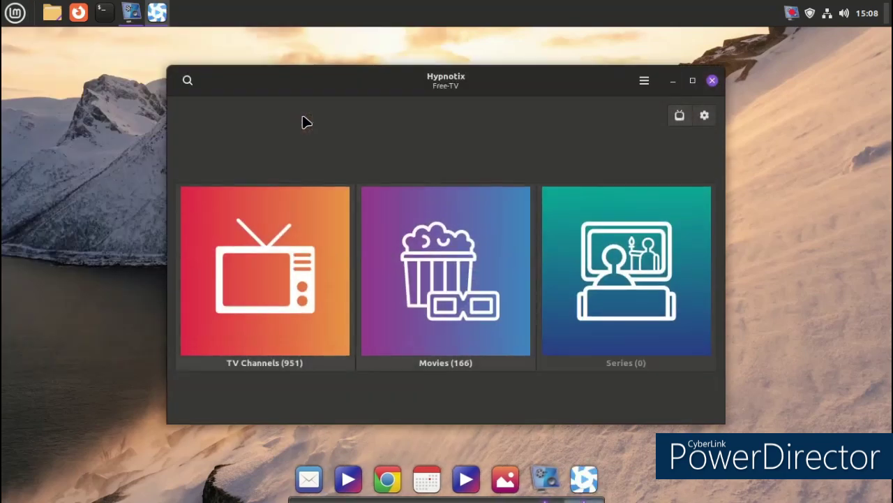
left_click(283, 196)
scroll(265, 167, "down", 2)
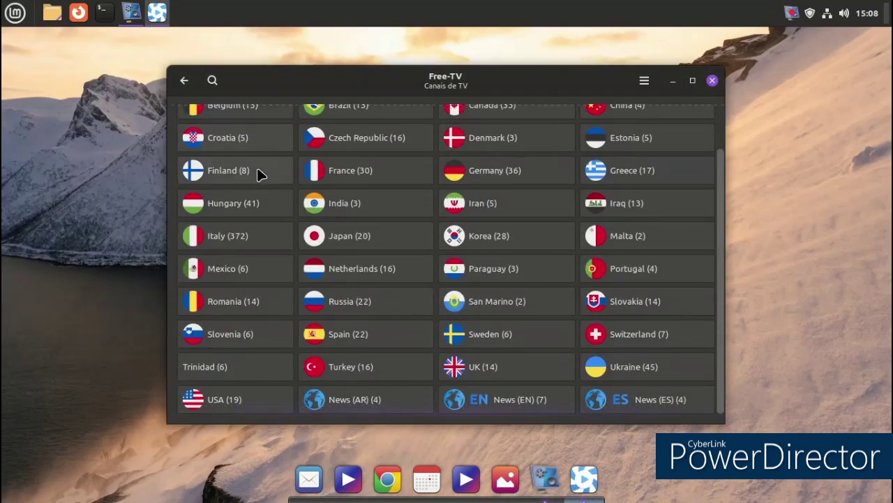
scroll(720, 272, "up", 2)
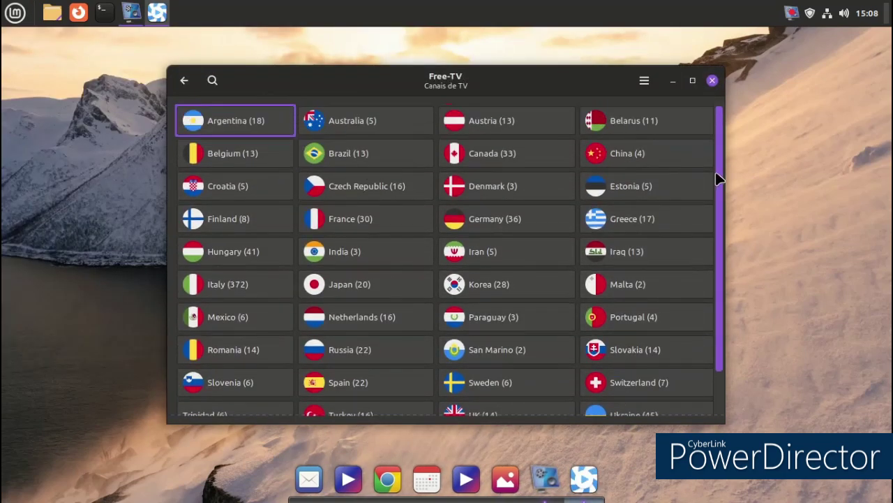
scroll(719, 245, "down", 3)
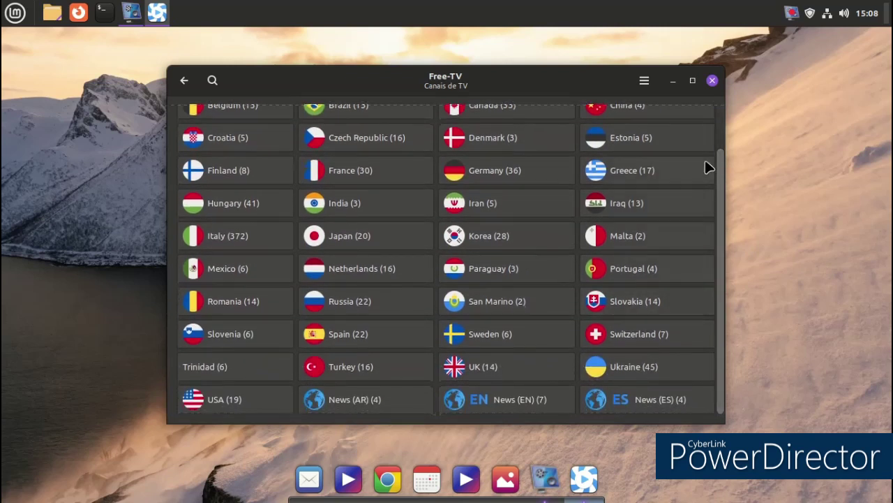
Play the TBS channel from the Japan group of Free-TV
left_click(332, 241)
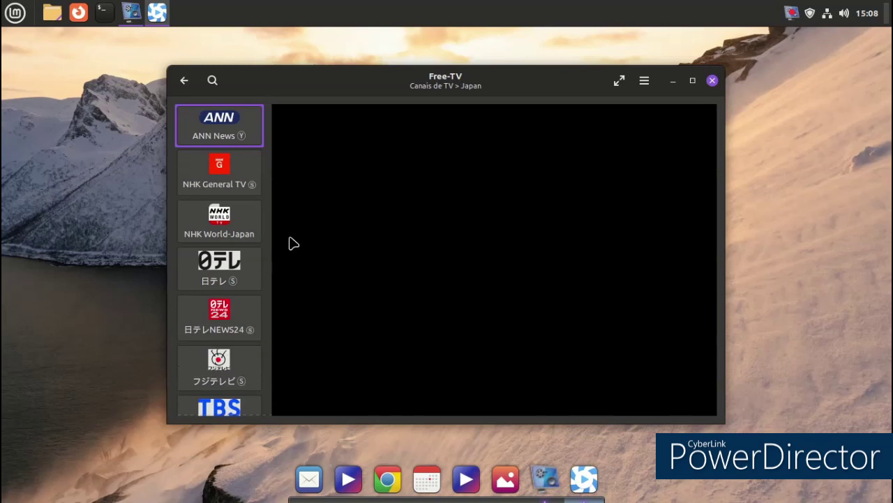
scroll(214, 267, "down", 3)
left_click(209, 261)
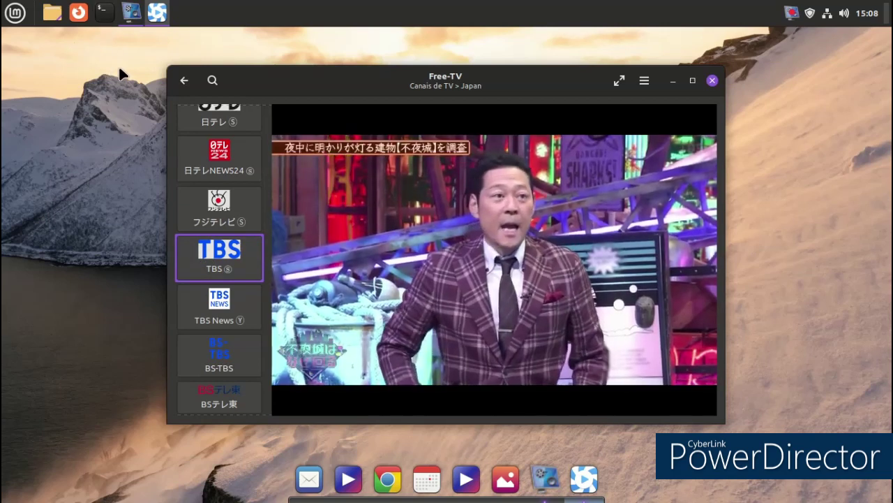
Return to the country list, start the La7 channel from the Italy group, and close Hypnotix
left_click(184, 80)
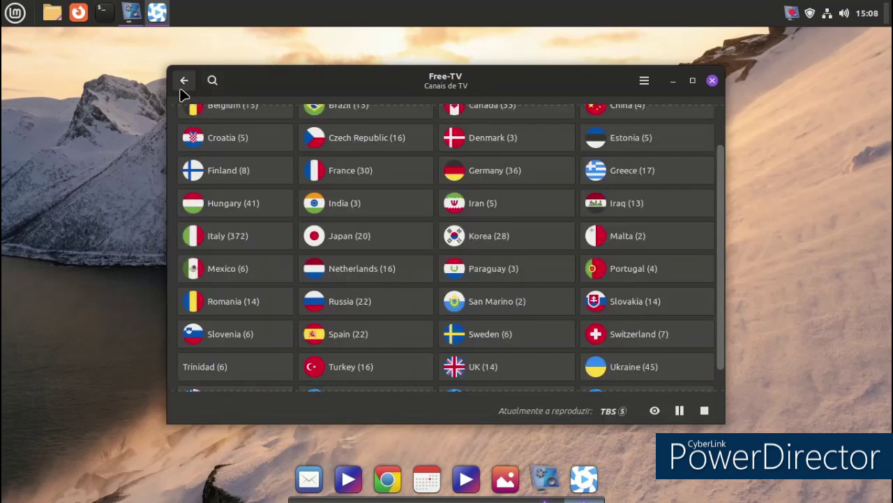
left_click(222, 244)
left_click(223, 246)
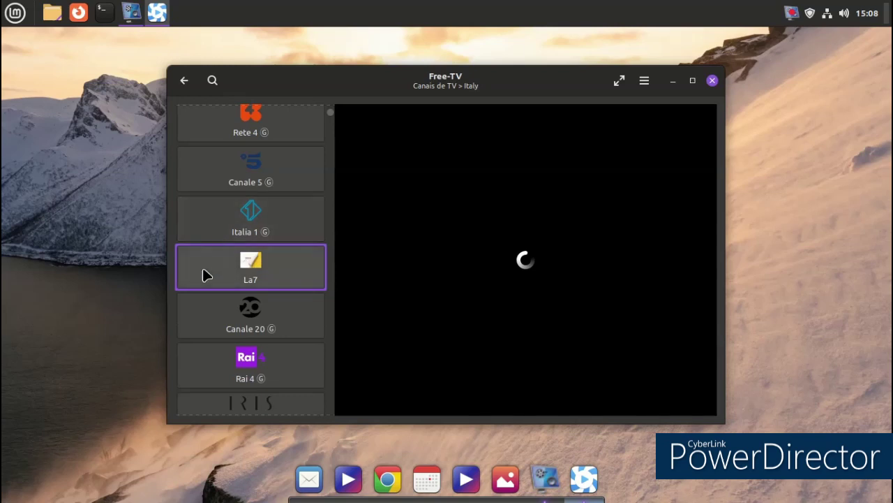
left_click(713, 81)
Look at the Locais entries of the application menu and activate vokoscreenNG from the dock
left_click(12, 15)
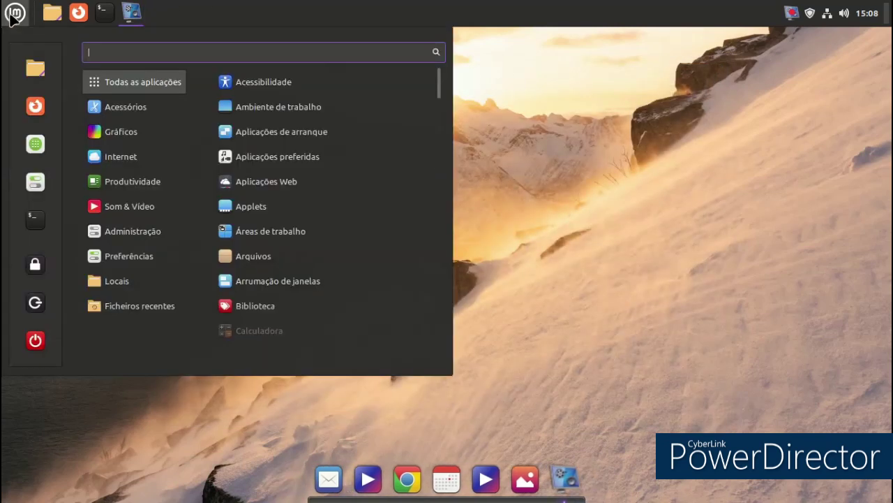
mouse_move(127, 279)
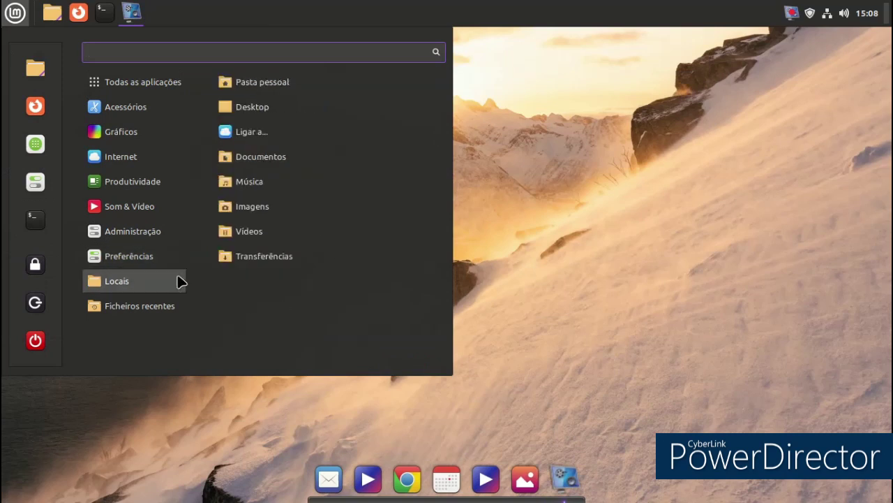
left_click(565, 477)
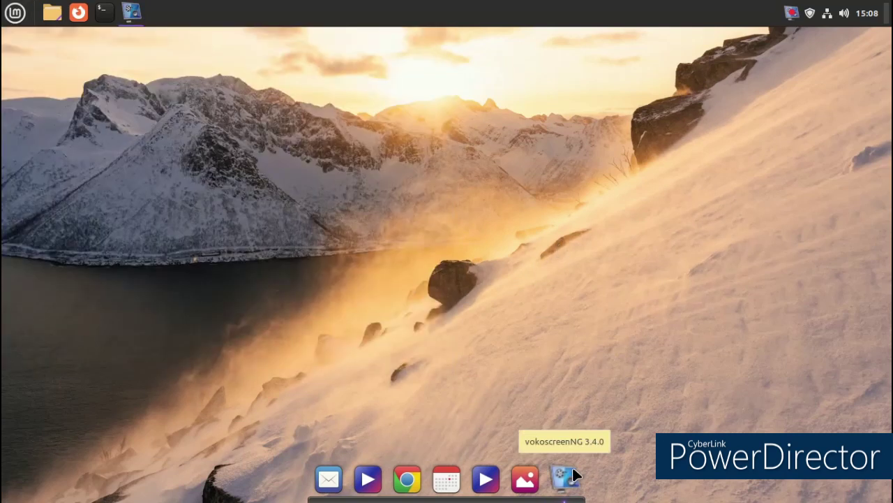
left_click(566, 477)
left_click(387, 364)
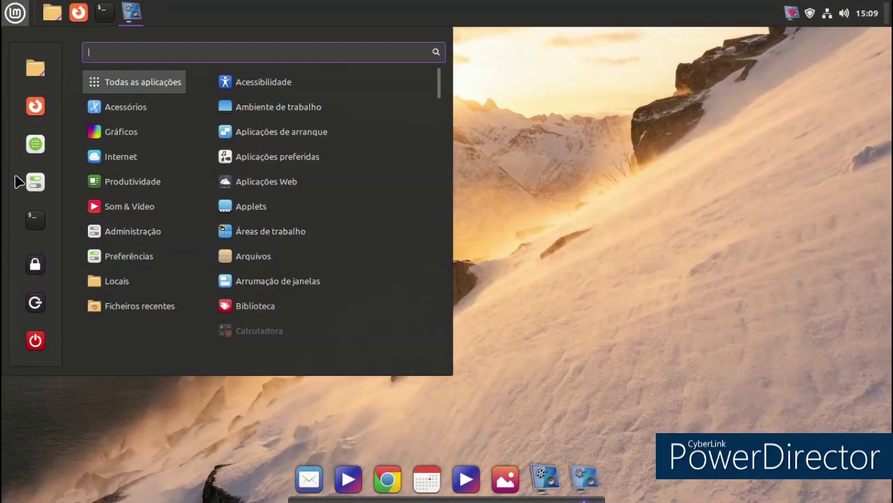
Set the Ambiente de trabalho theme to Mint-Y-Legacy-Dark-Red in the Temas settings and check it on the application menu
left_click(20, 179)
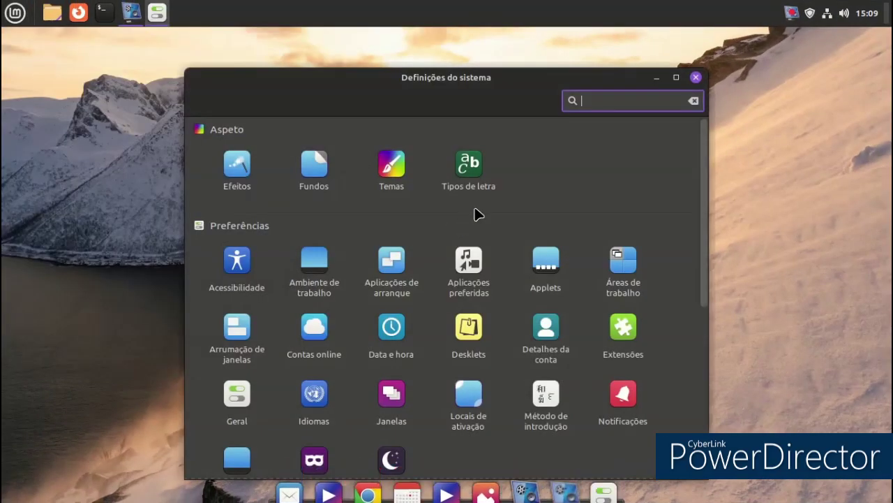
left_click(392, 171)
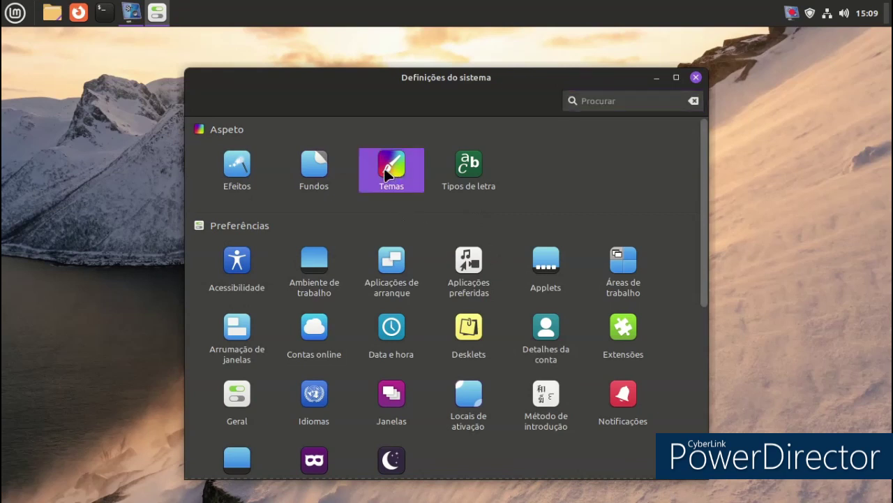
left_click(592, 342)
scroll(592, 340, "down", 4)
scroll(569, 285, "down", 5)
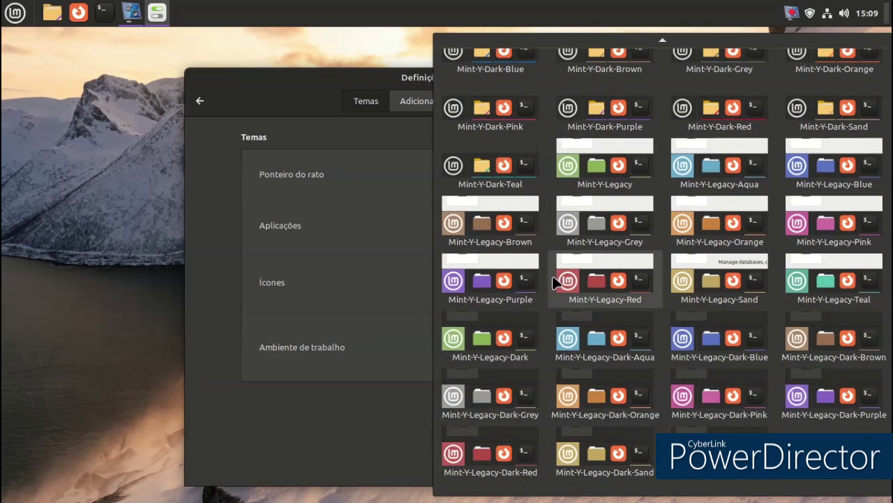
left_click(493, 464)
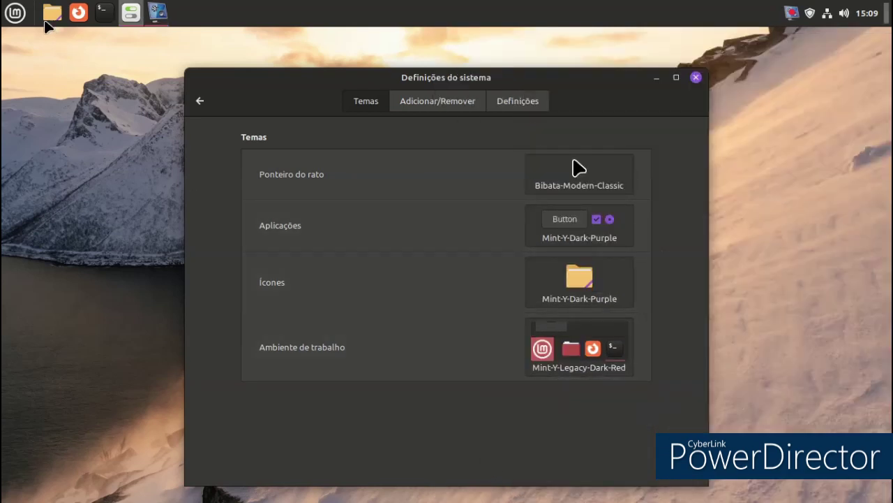
left_click(7, 20)
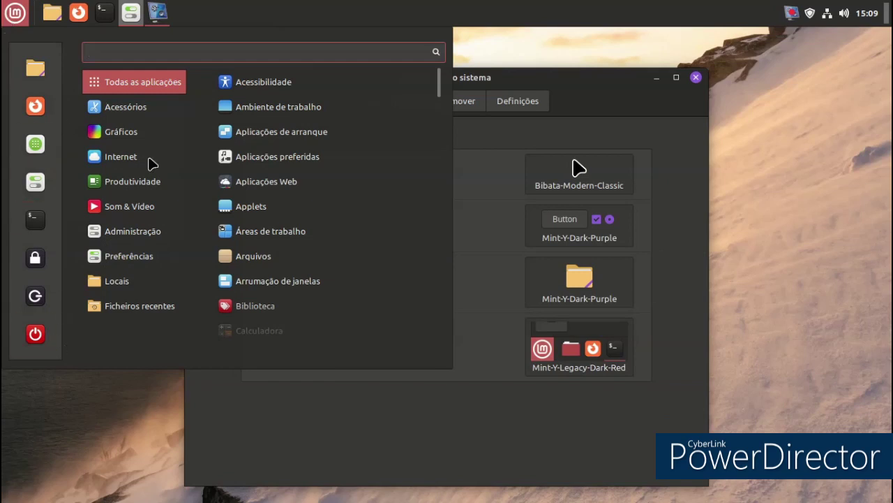
left_click(520, 428)
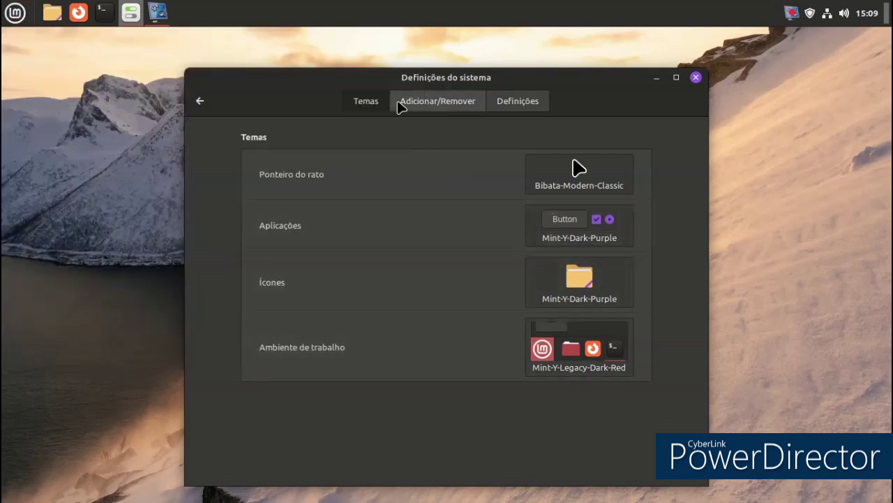
Look through the downloadable themes, highlight Metallic_Cyan, compare with the active theme settings, and close the system settings
left_click(404, 100)
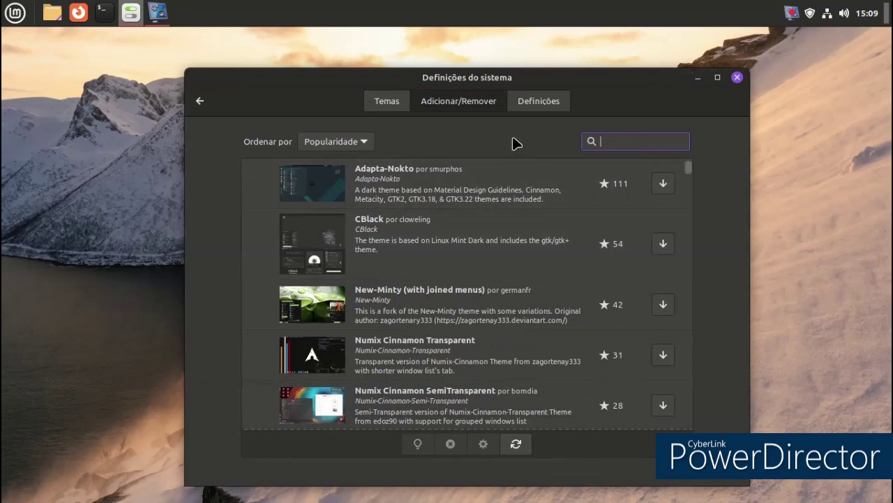
scroll(491, 174, "down", 10)
scroll(480, 179, "down", 5)
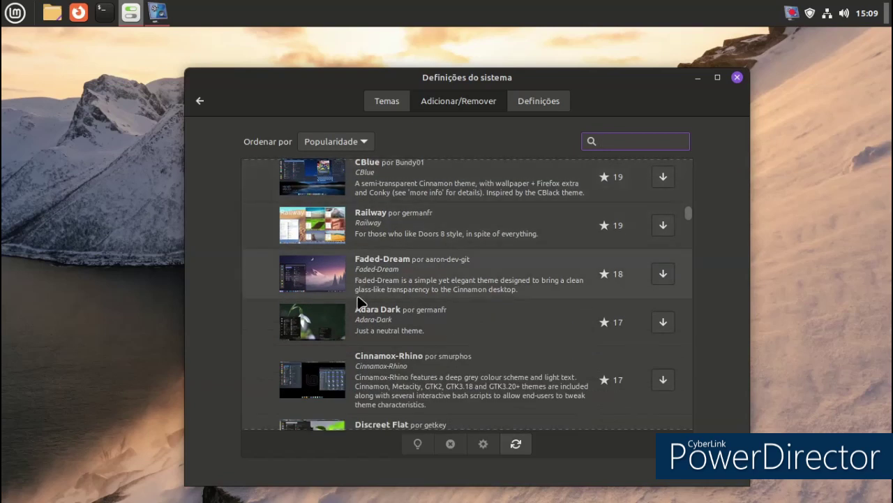
scroll(370, 310, "down", 8)
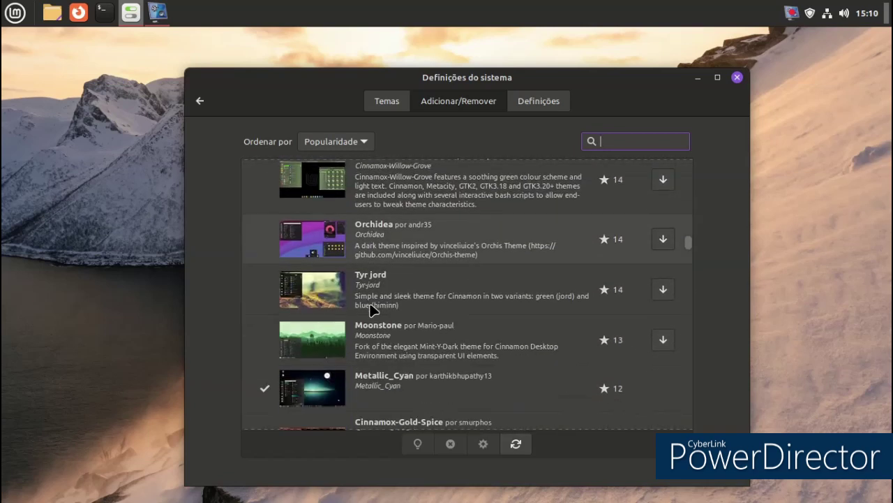
scroll(370, 311, "down", 3)
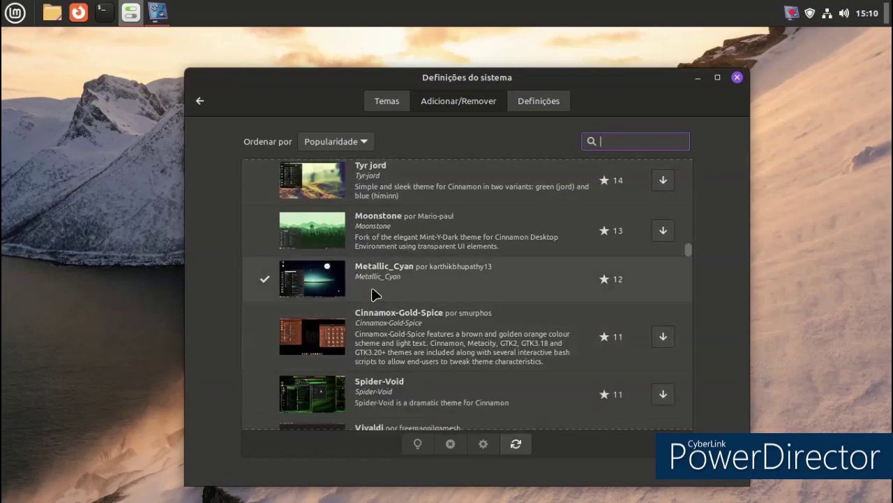
left_click(409, 271)
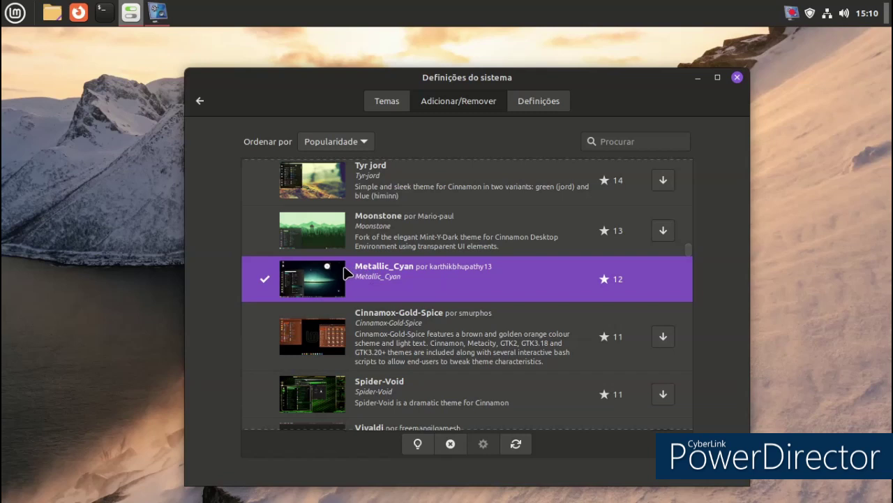
left_click(370, 105)
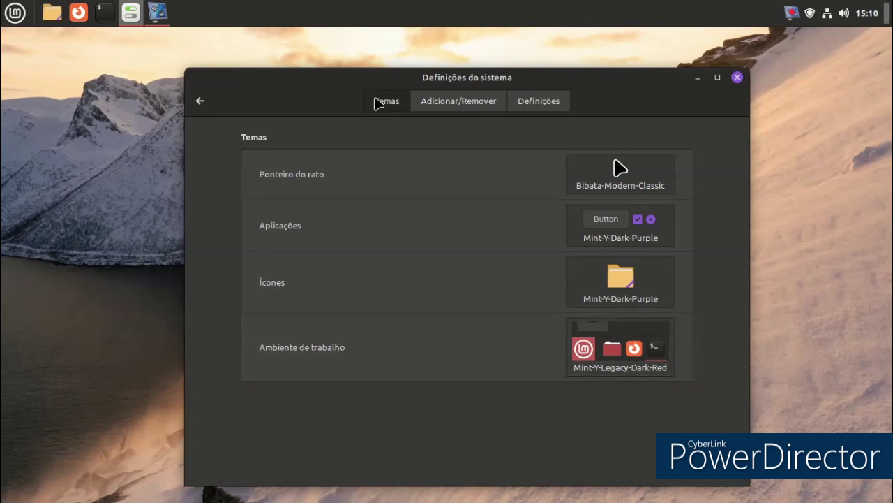
left_click(466, 106)
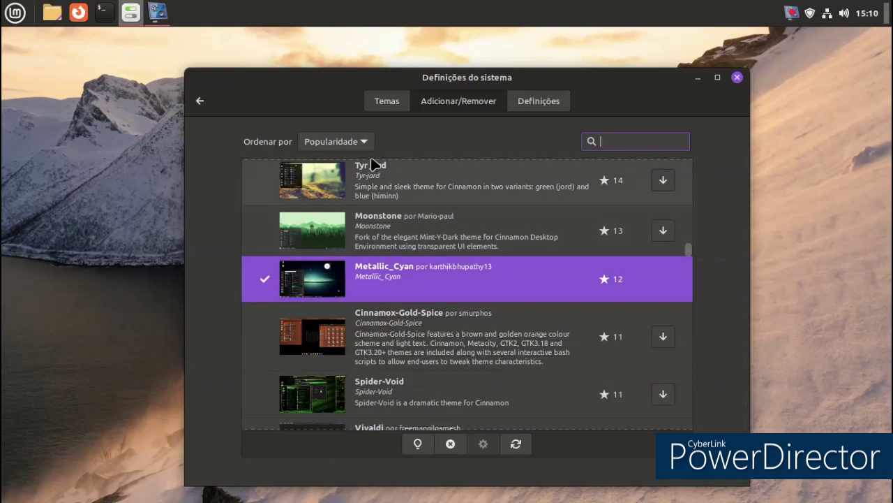
left_click(385, 106)
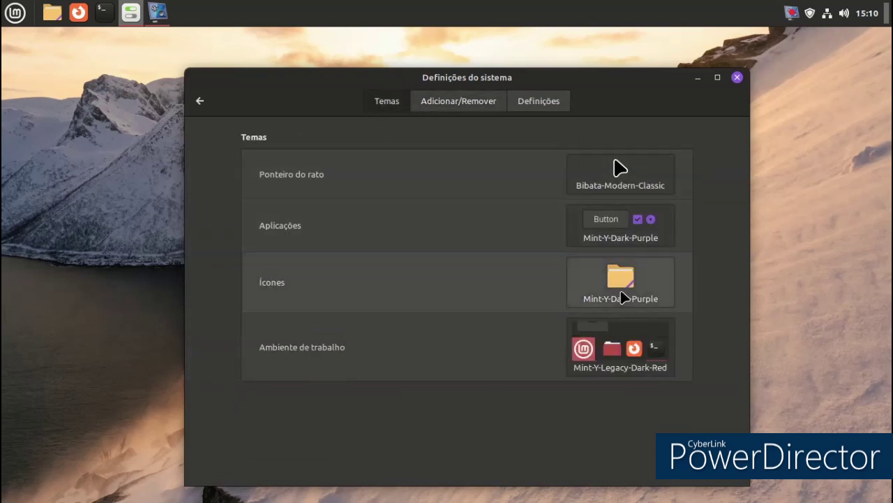
left_click(201, 106)
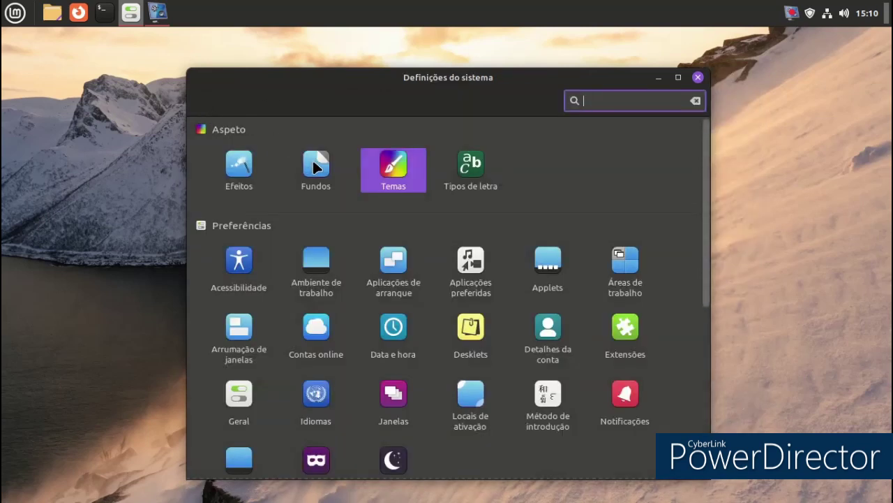
left_click(698, 77)
Look through the downloadable desklets in the desktop's Mini-Aplicações settings and close the Desklets window
right_click(421, 139)
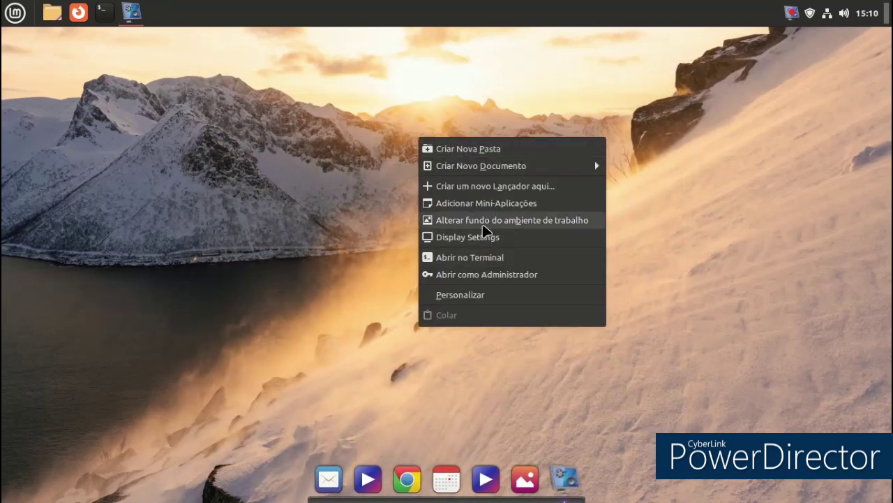
left_click(479, 203)
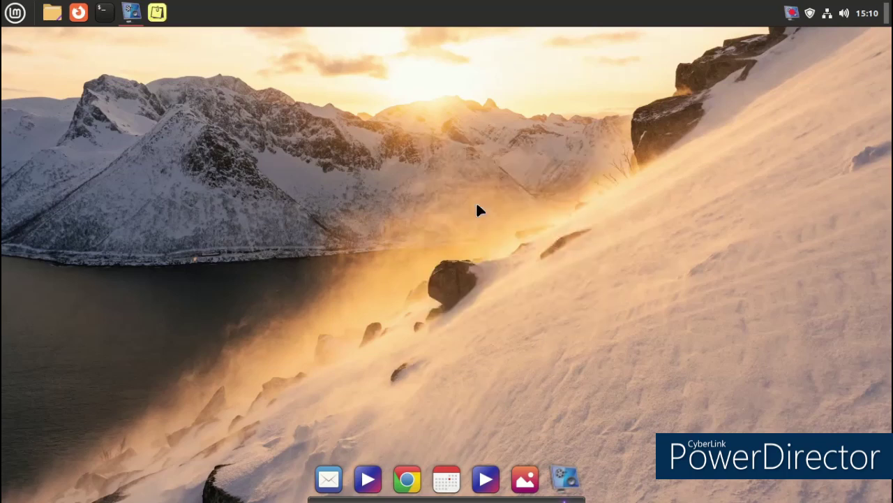
left_click(413, 111)
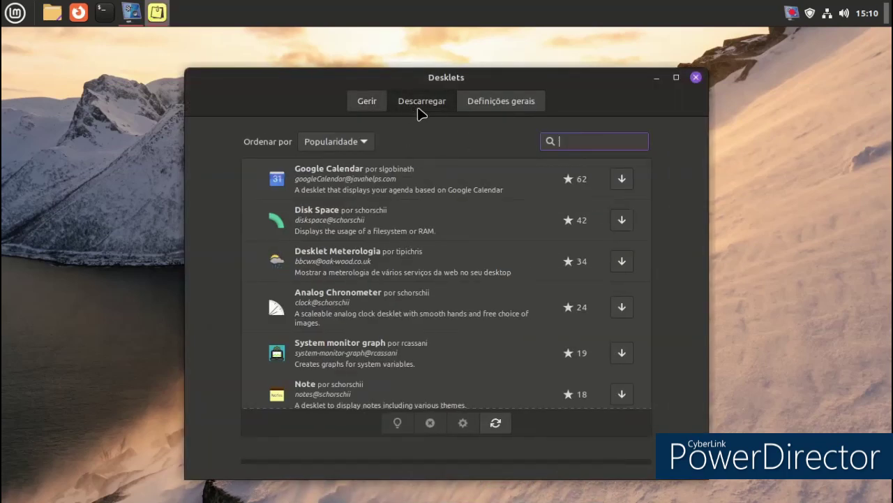
scroll(435, 227, "down", 3)
scroll(435, 234, "down", 10)
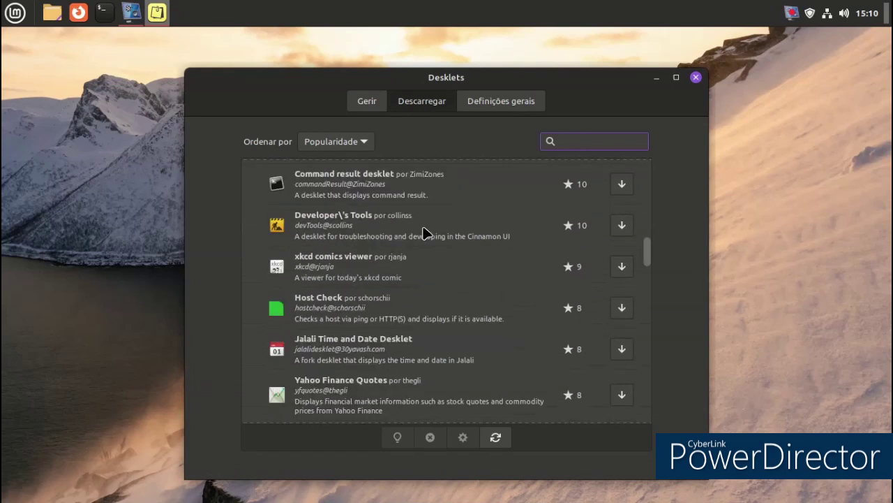
left_click(697, 77)
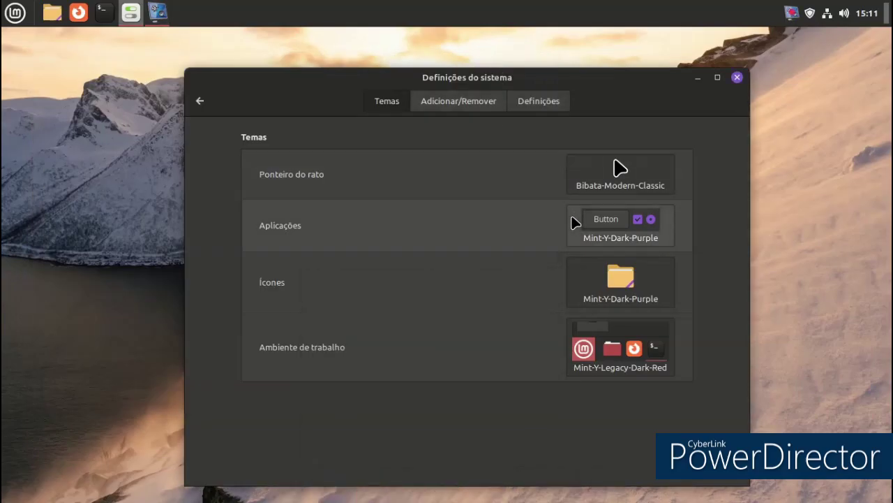
Set the Ambiente de trabalho theme to CGreen in the Temas settings and check it on the application menu
left_click(652, 351)
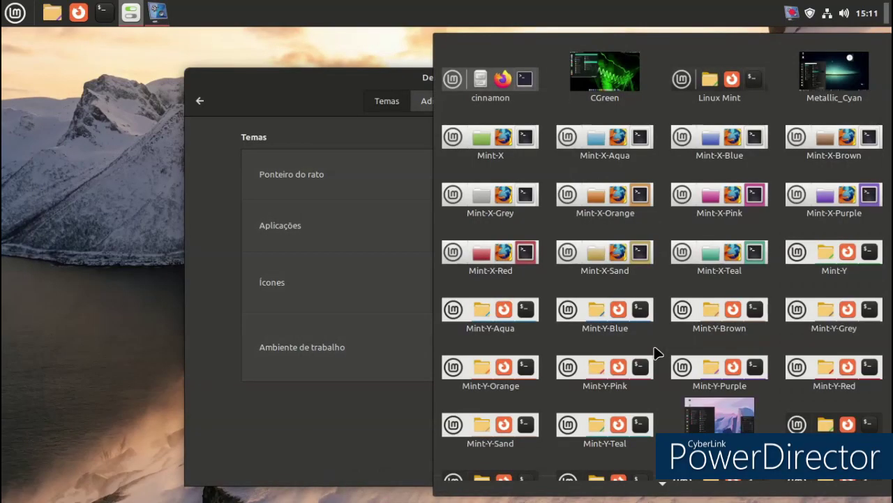
left_click(592, 93)
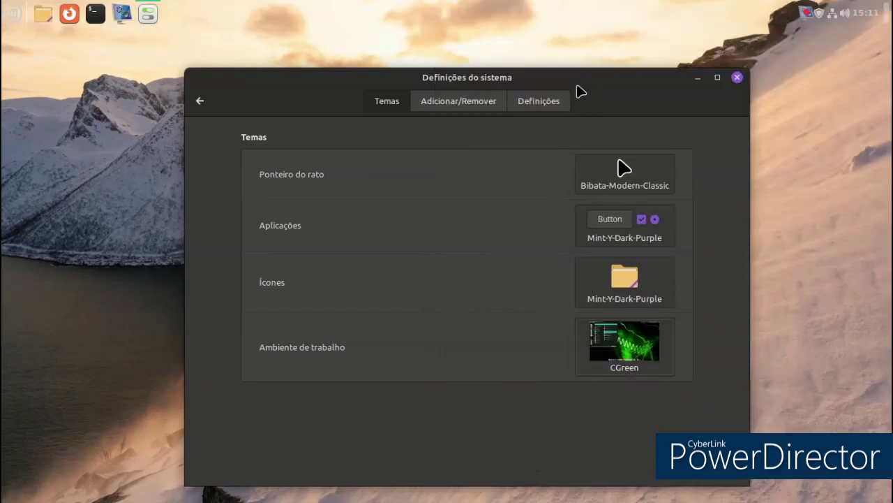
left_click(11, 14)
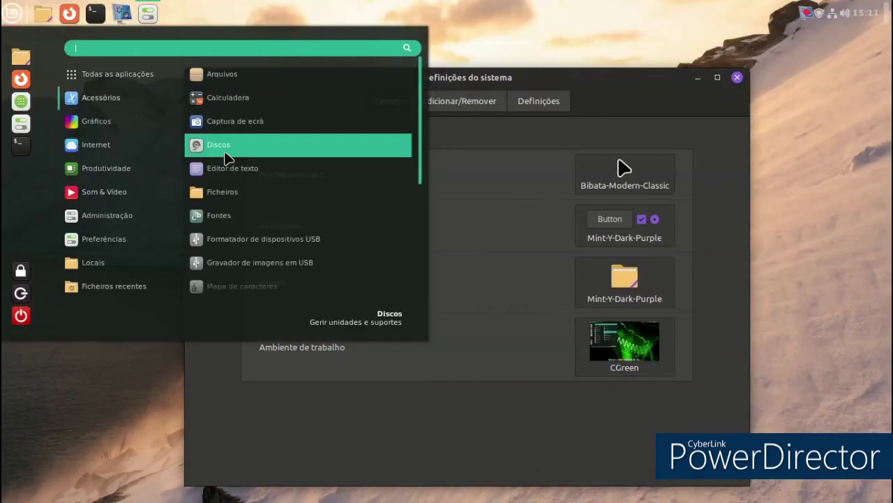
left_click(160, 437)
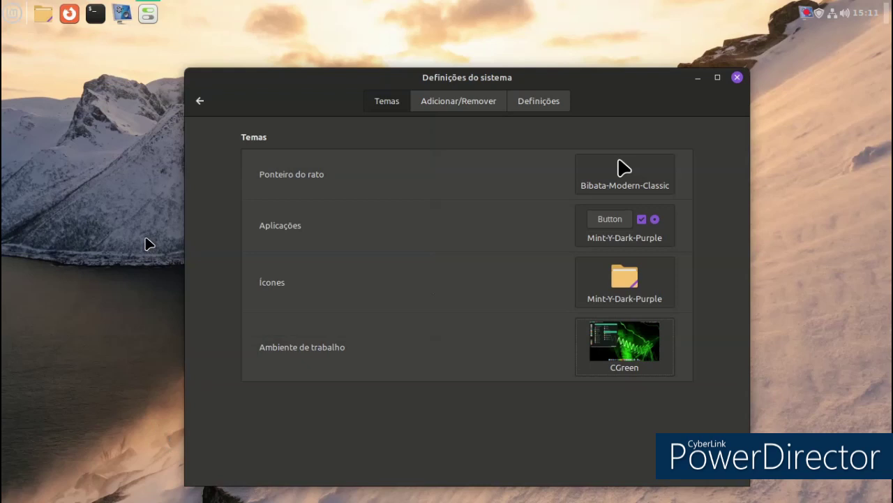
Change the desktop background to Grass from the Vera collection and close both the Fundos and system settings windows
right_click(122, 210)
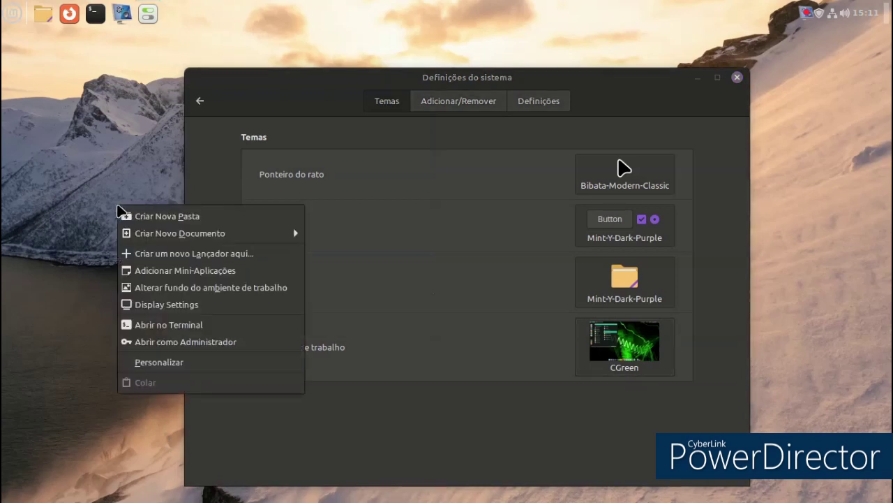
left_click(169, 289)
left_click(428, 169)
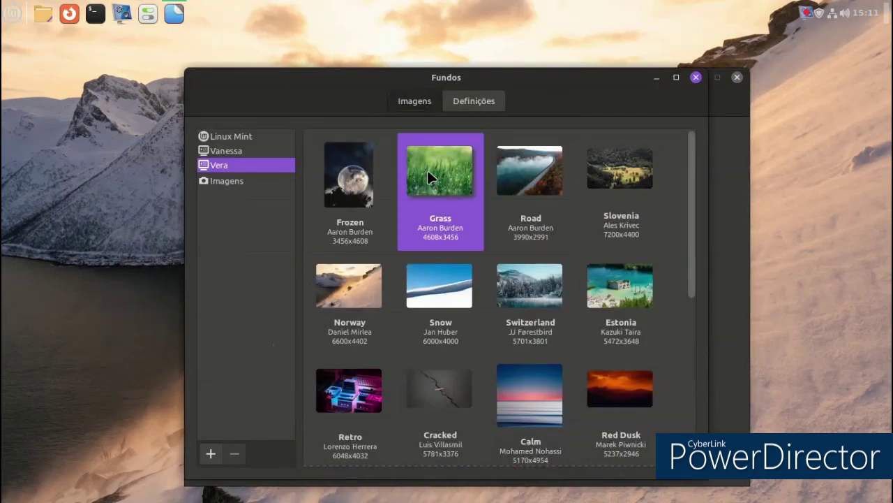
left_click(736, 77)
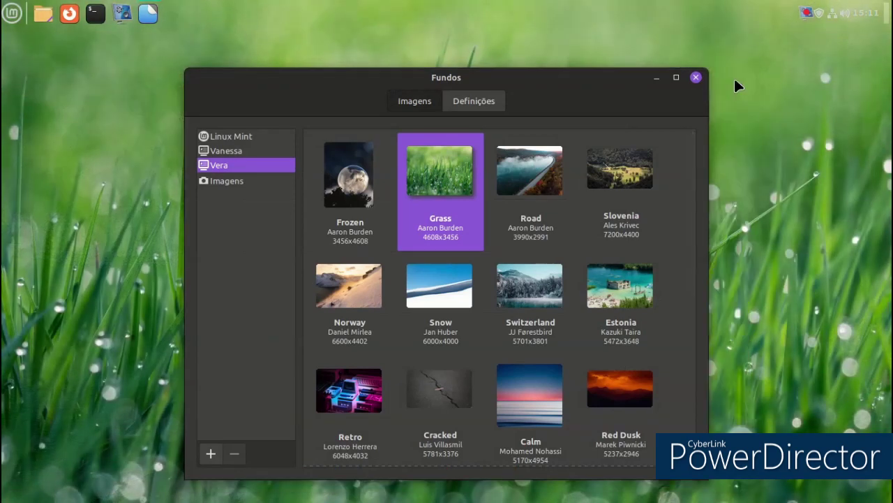
left_click(698, 77)
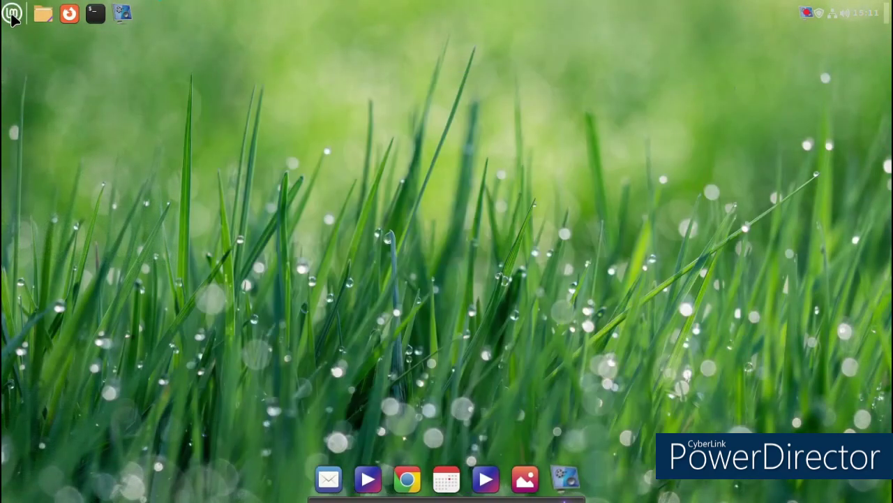
left_click(12, 14)
left_click(503, 131)
Set the desktop background to Retro from the Vera collection, close Fundos, and check the application menu against it
right_click(501, 130)
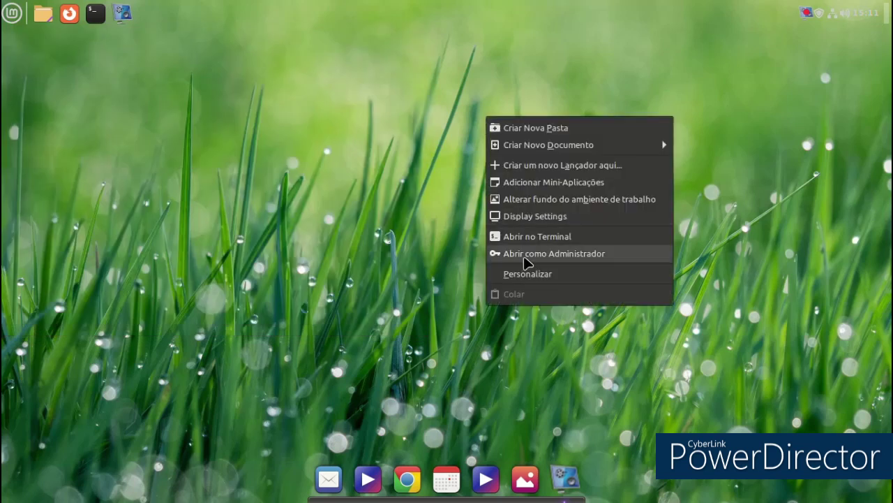
left_click(538, 200)
scroll(536, 201, "down", 5)
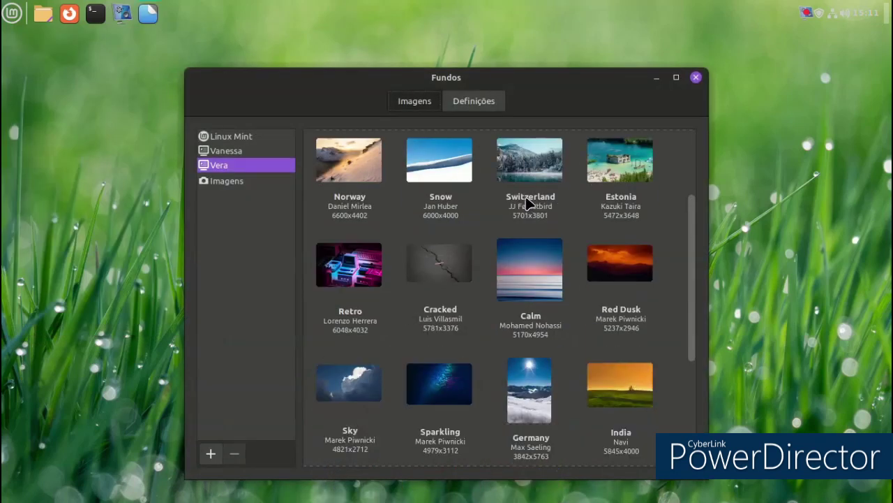
scroll(415, 335, "up", 5)
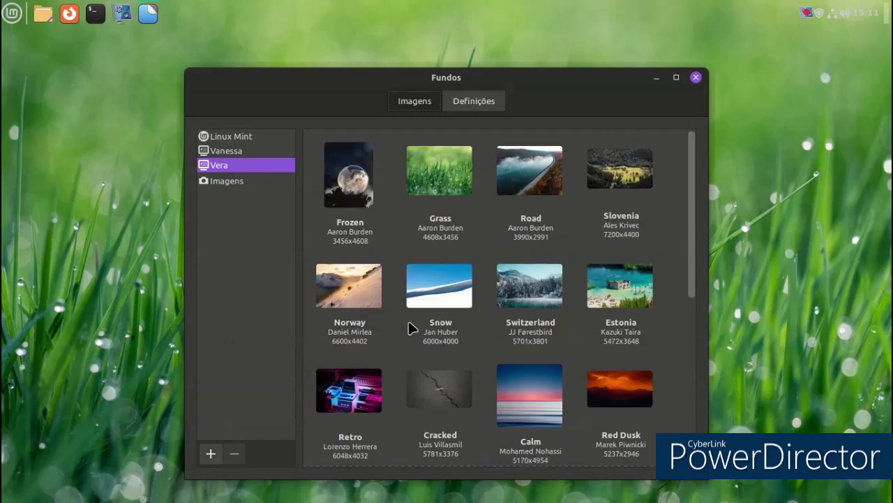
scroll(412, 328, "down", 3)
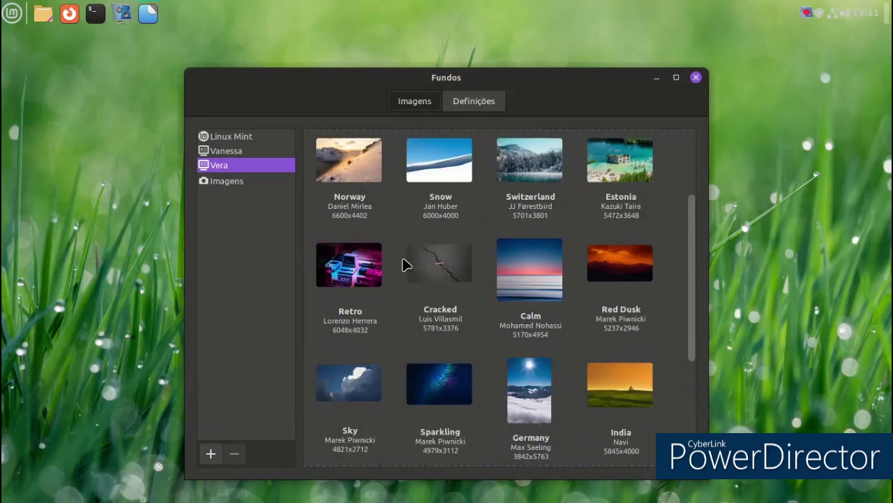
left_click(377, 247)
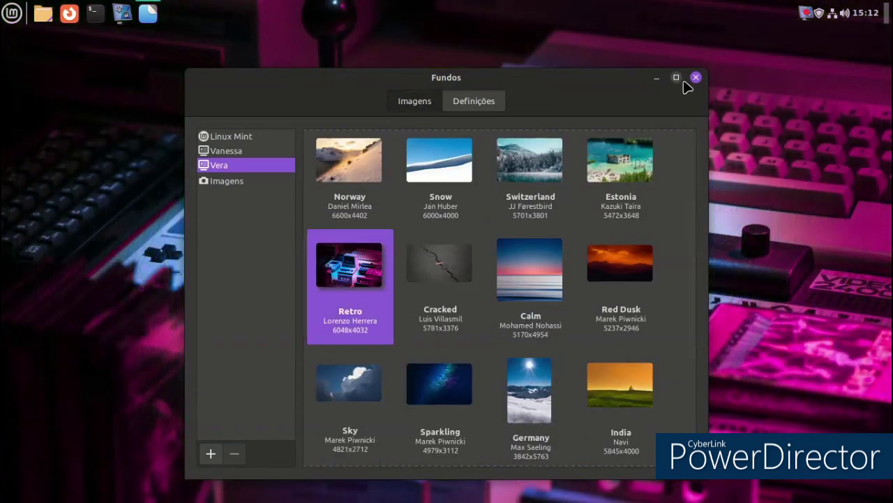
left_click(696, 78)
left_click(12, 13)
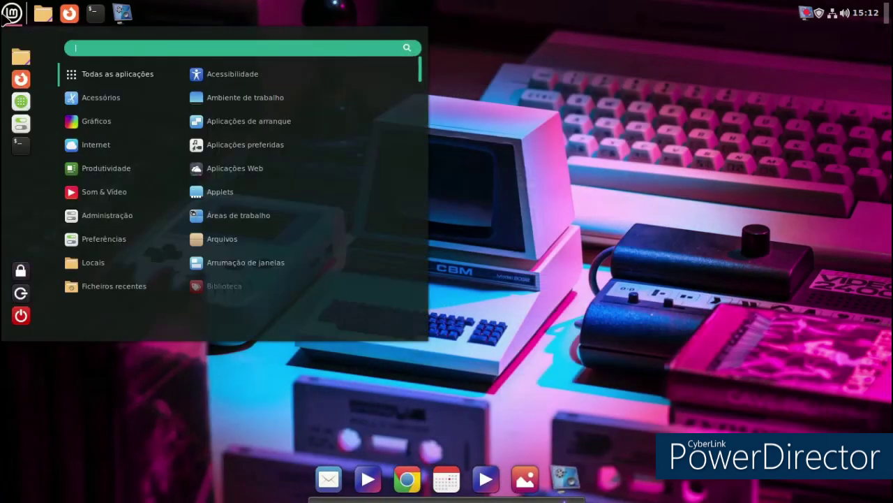
left_click(346, 399)
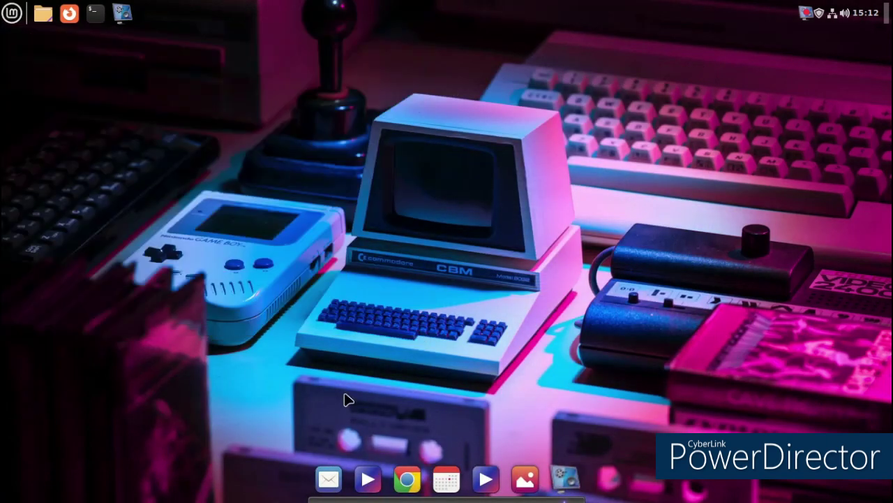
Open the system settings from the application menu
key("super")
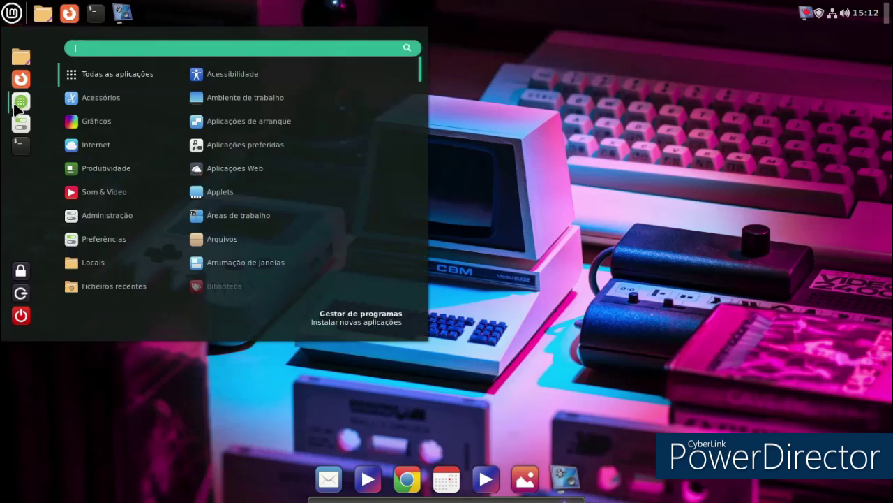
left_click(22, 126)
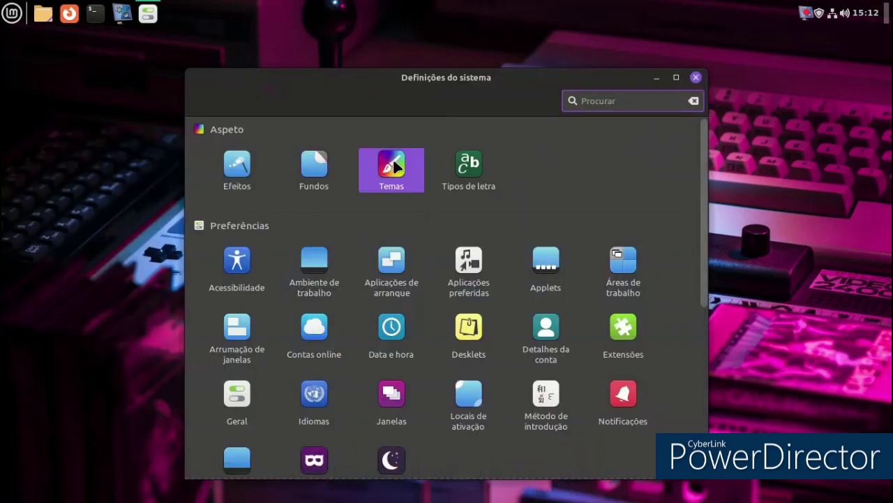